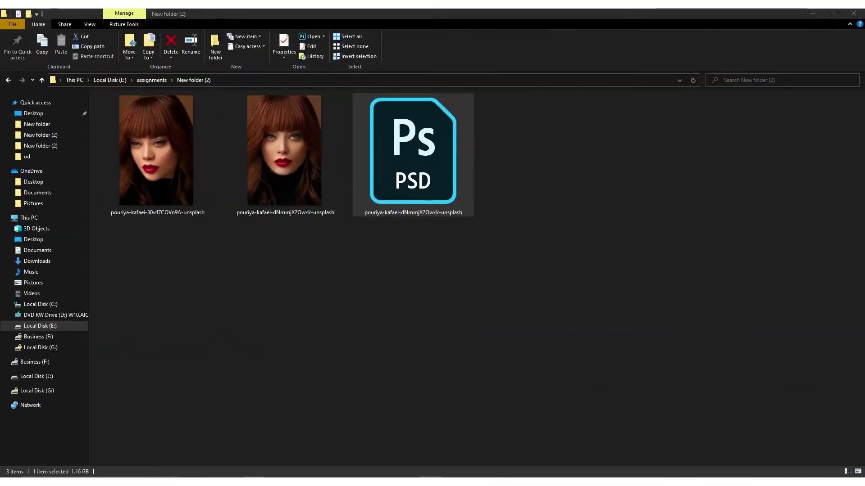
Drag the second red-haired portrait JPG from File Explorer into Photoshop.
click(270, 124)
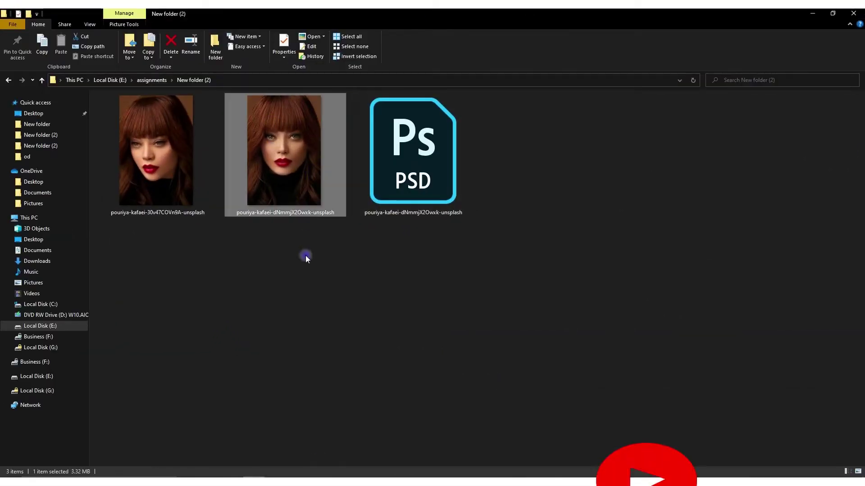
drag(270, 125, 380, 280)
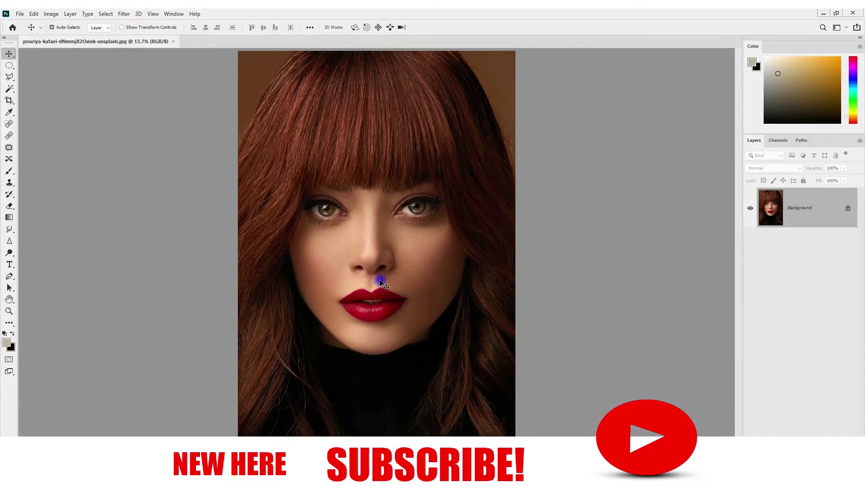
Duplicate the Background layer and launch the Camera Raw Filter on the copy.
drag(767, 206, 840, 412)
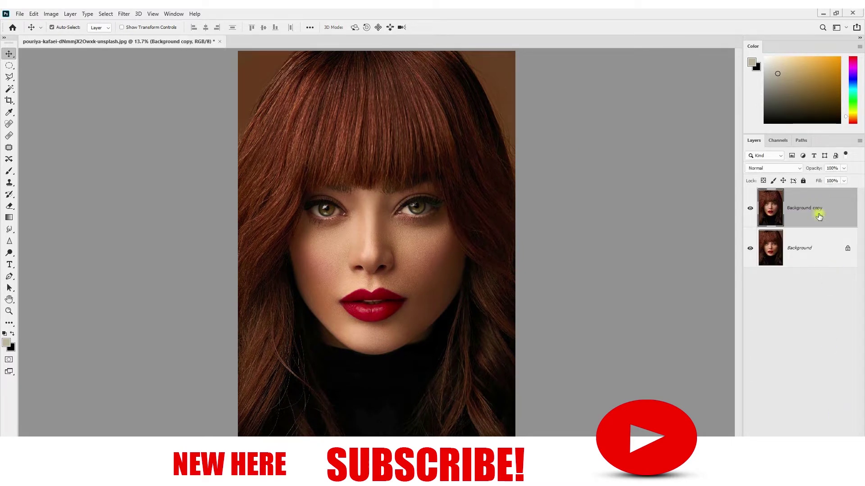
click(124, 15)
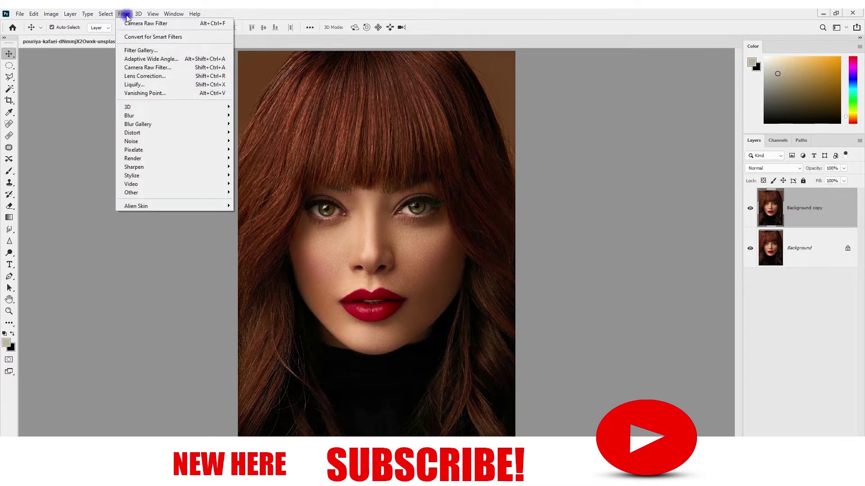
click(148, 68)
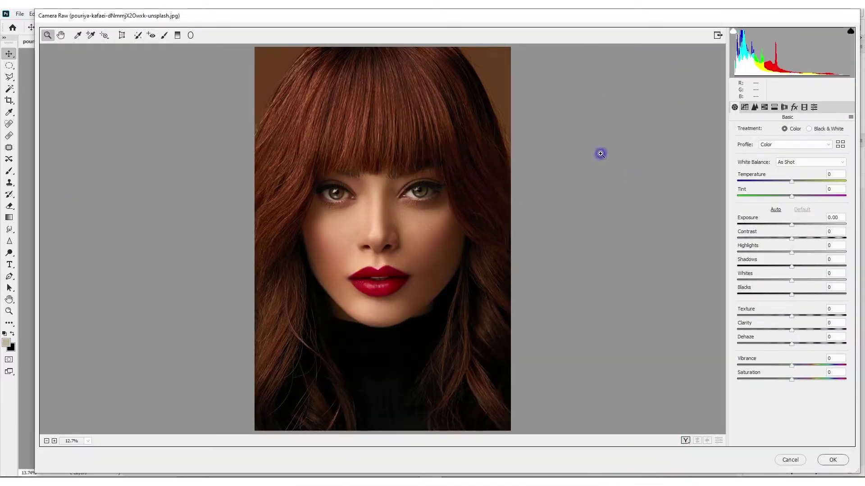
In Camera Raw HSL, set hue Reds -100, Magentas -100, Purples +100 and Oranges -43.
click(687, 442)
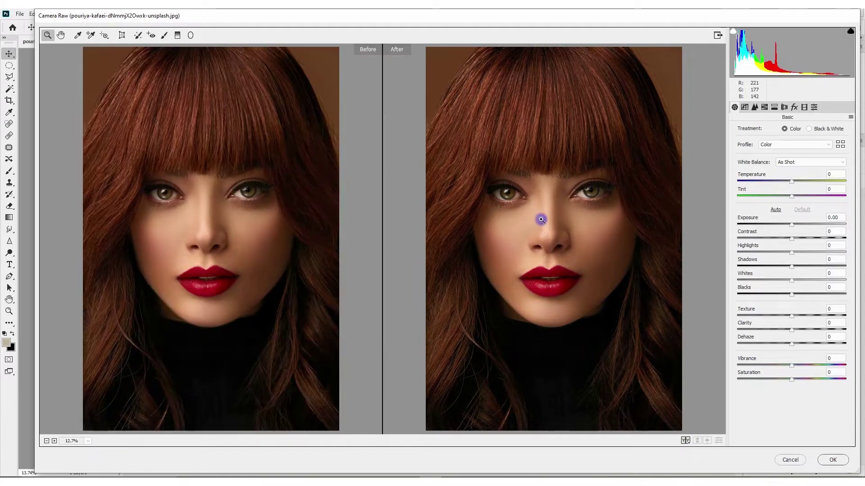
click(764, 107)
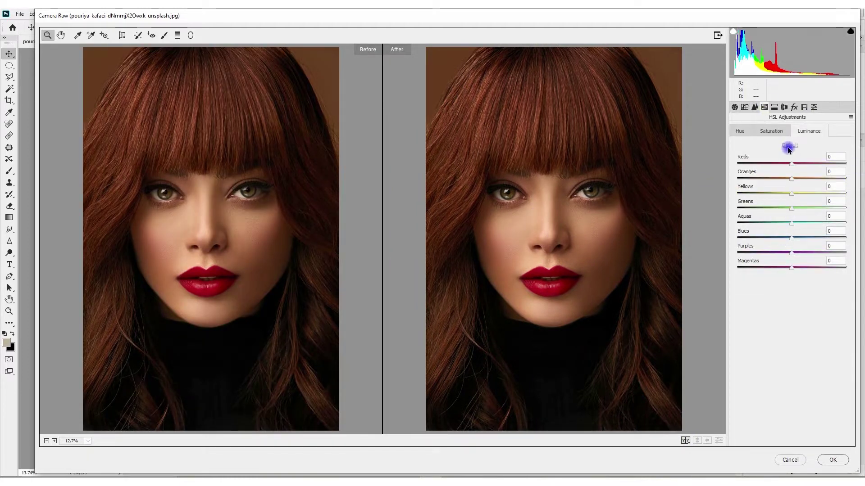
click(741, 131)
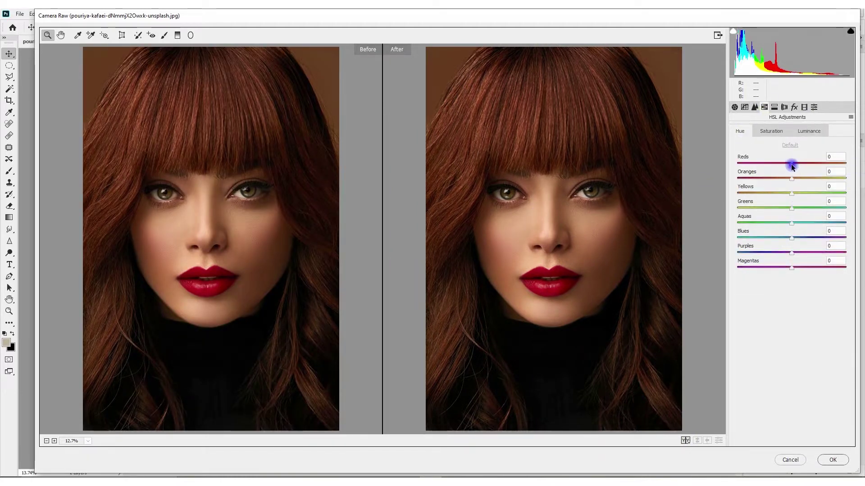
drag(791, 164, 774, 164)
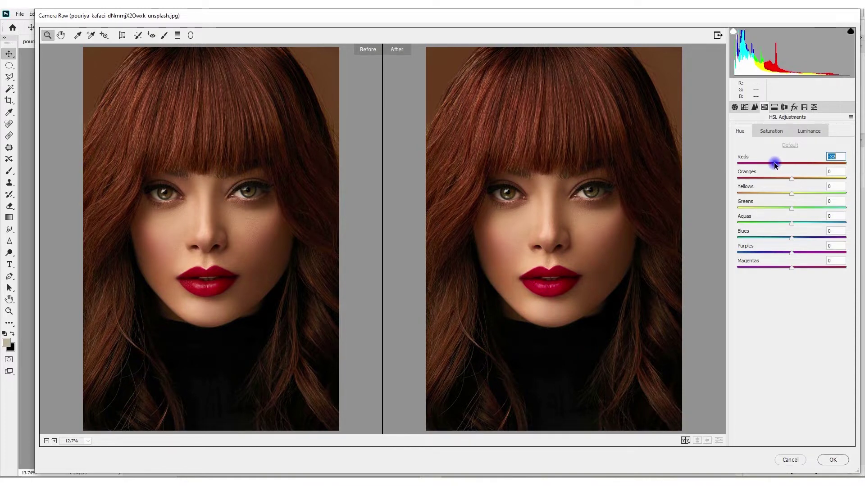
drag(791, 269, 738, 266)
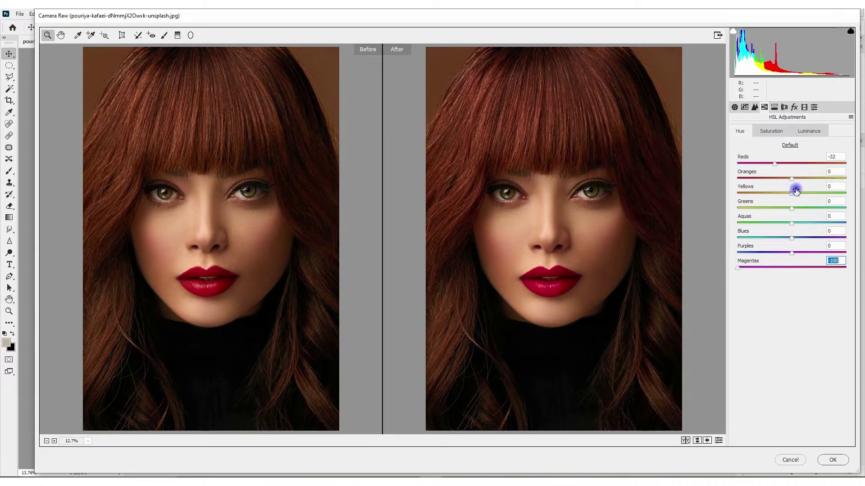
click(774, 164)
drag(774, 165, 731, 163)
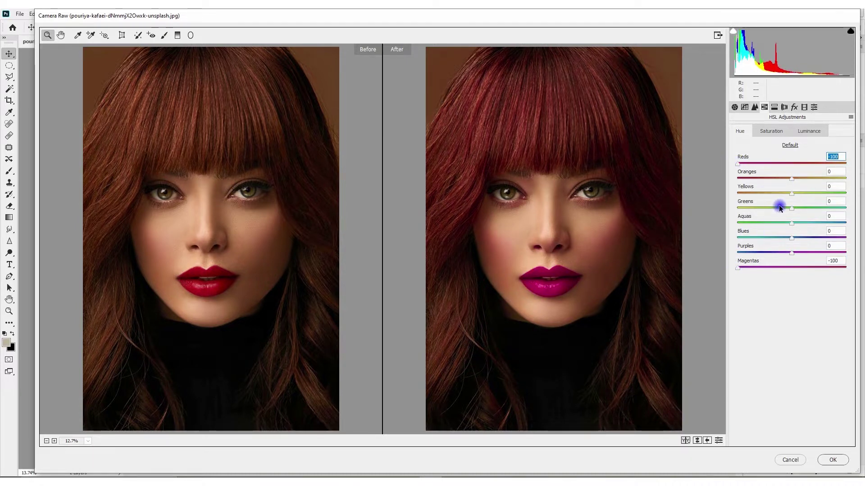
click(796, 253)
drag(817, 255, 858, 255)
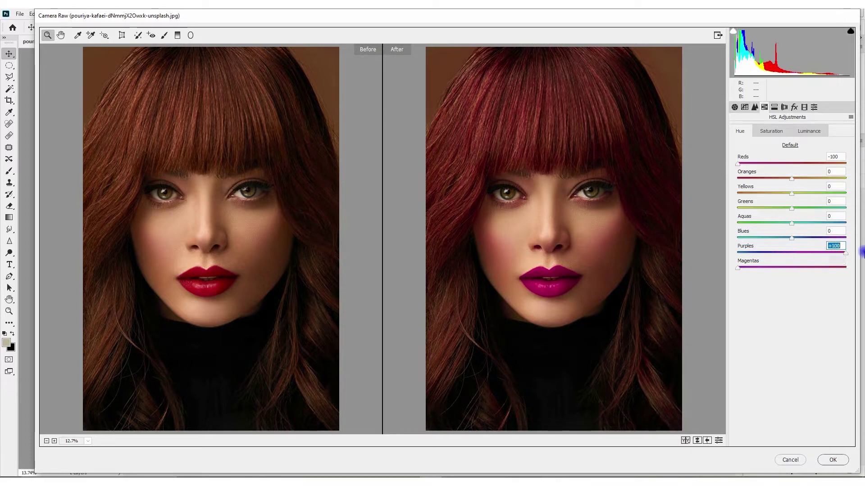
drag(792, 179, 765, 178)
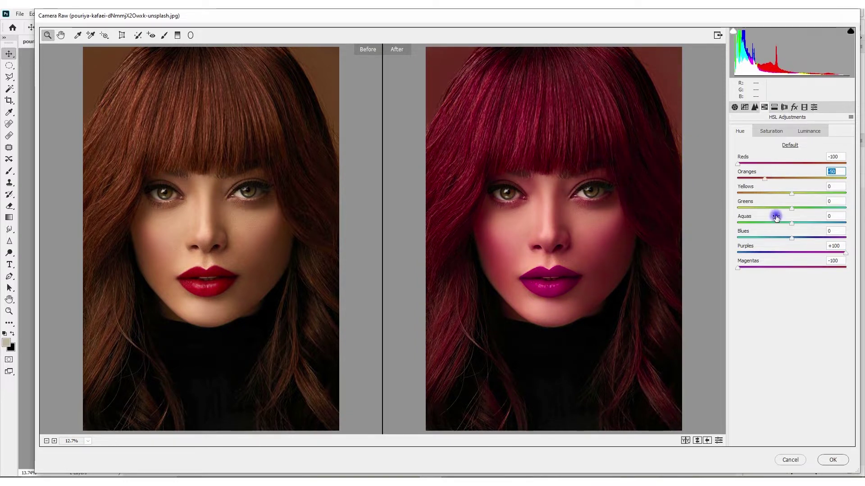
Raise Oranges saturation to +19 and Oranges luminance to +25, then apply the filter.
click(767, 131)
drag(793, 180, 804, 180)
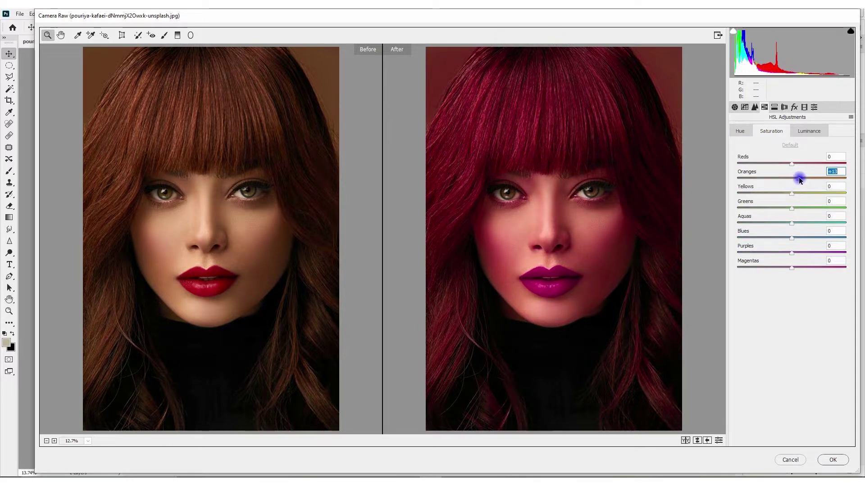
click(810, 131)
click(795, 180)
drag(796, 181, 803, 180)
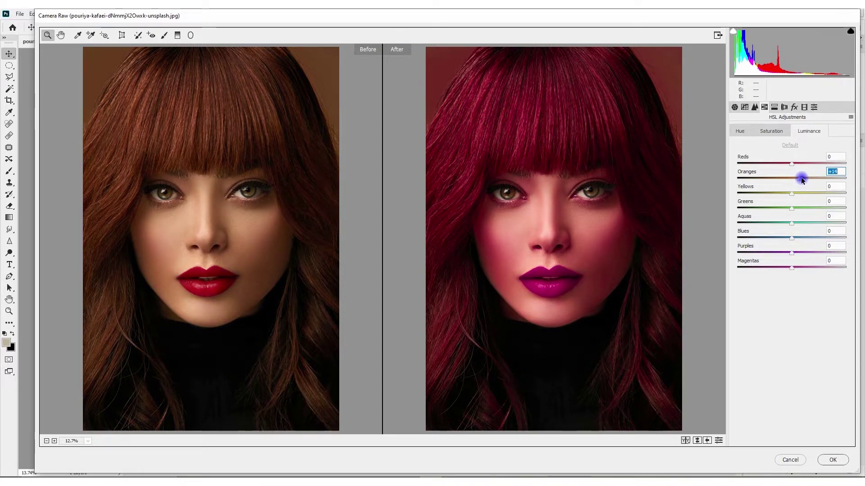
click(832, 460)
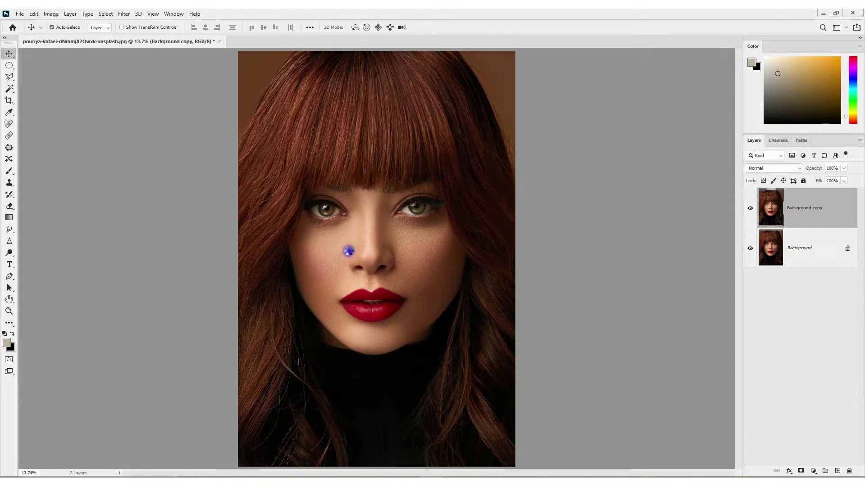
Duplicate the graded layer and set up a 612 px Dodge brush.
click(751, 210)
click(750, 210)
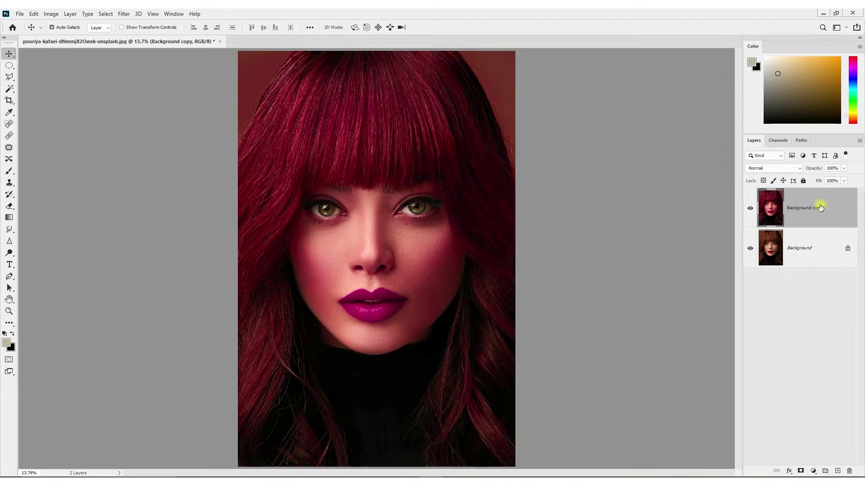
drag(791, 208, 838, 471)
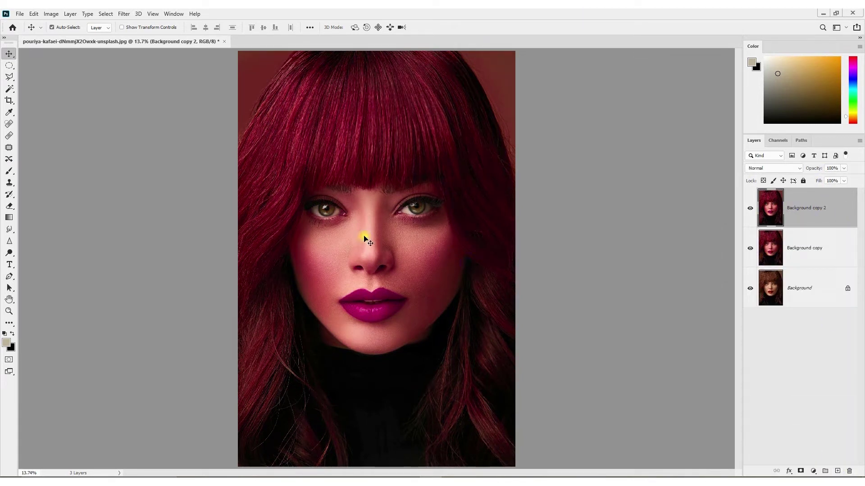
click(9, 252)
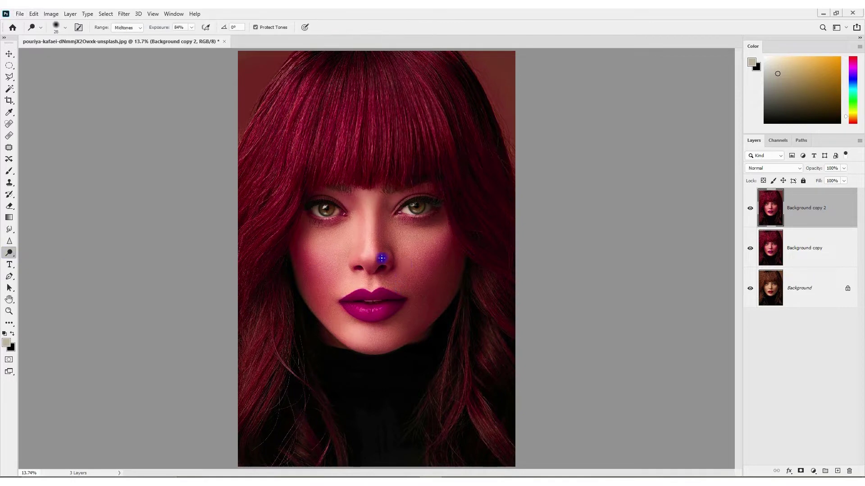
scroll(382, 258, up, 5)
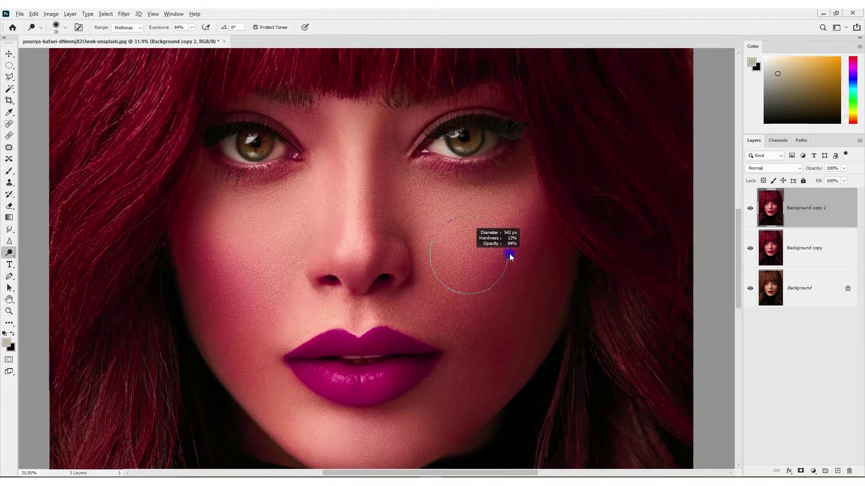
scroll(531, 233, down, 4)
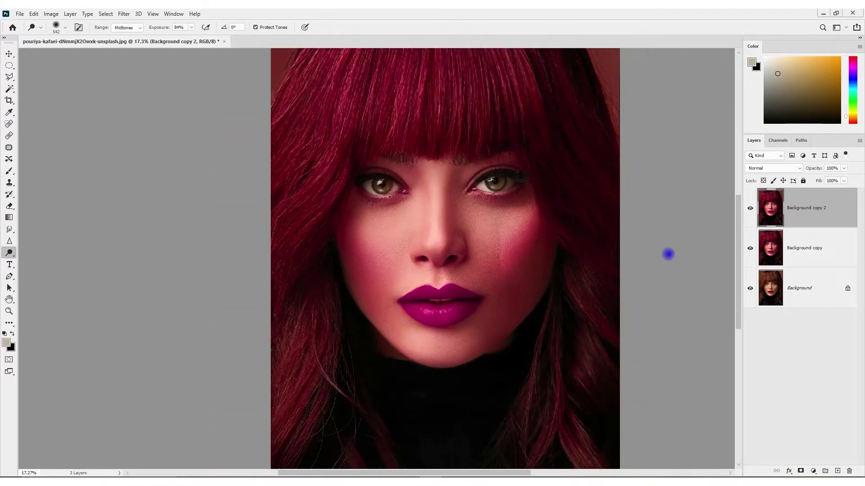
alt+right_click(518, 229)
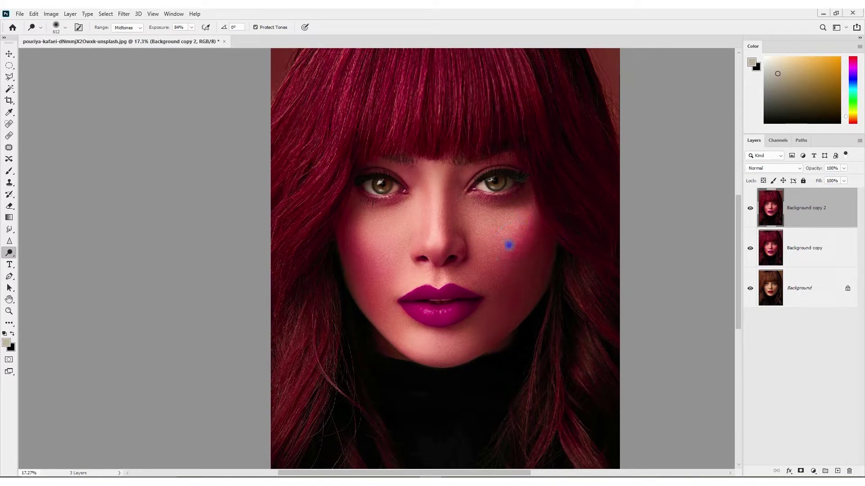
Dodge both cheeks, fading each stroke, with the last faded to 50%.
drag(359, 239, 378, 257)
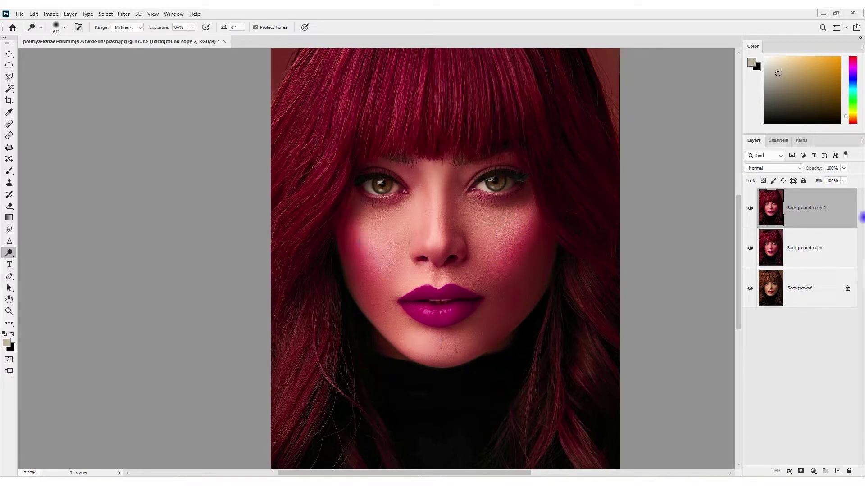
key(ctrl+shift+f)
key(Return)
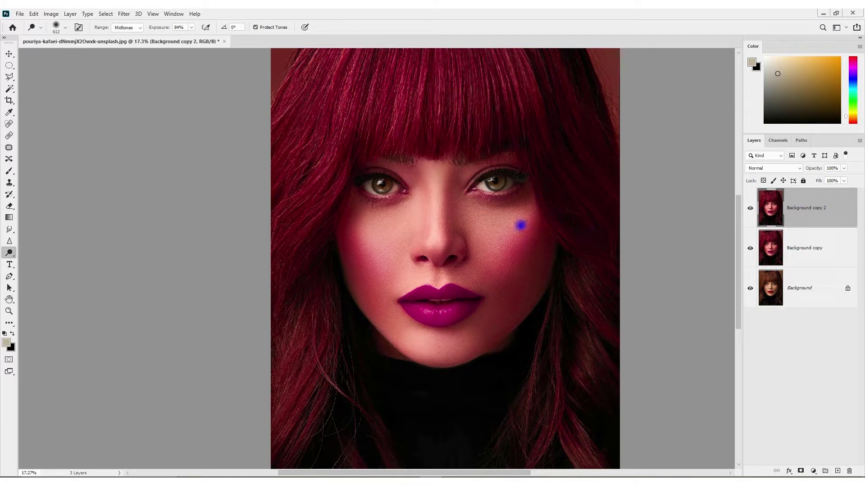
drag(521, 226, 498, 261)
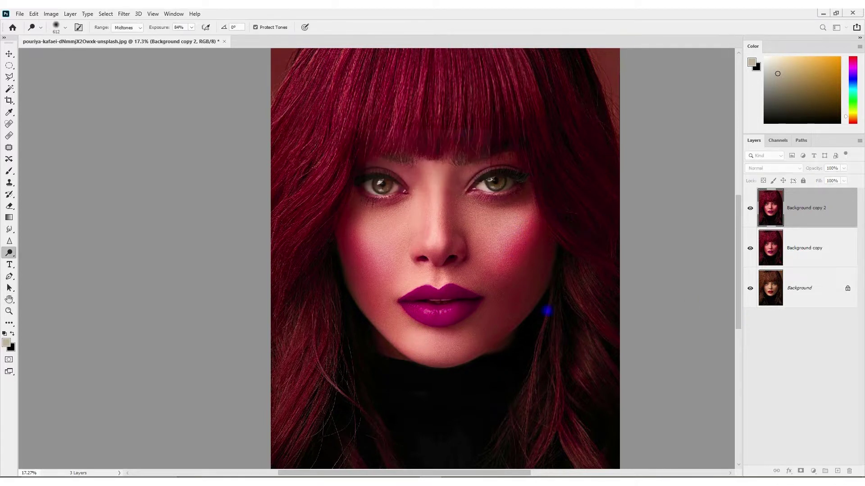
drag(382, 276, 362, 237)
key(ctrl+shift+f)
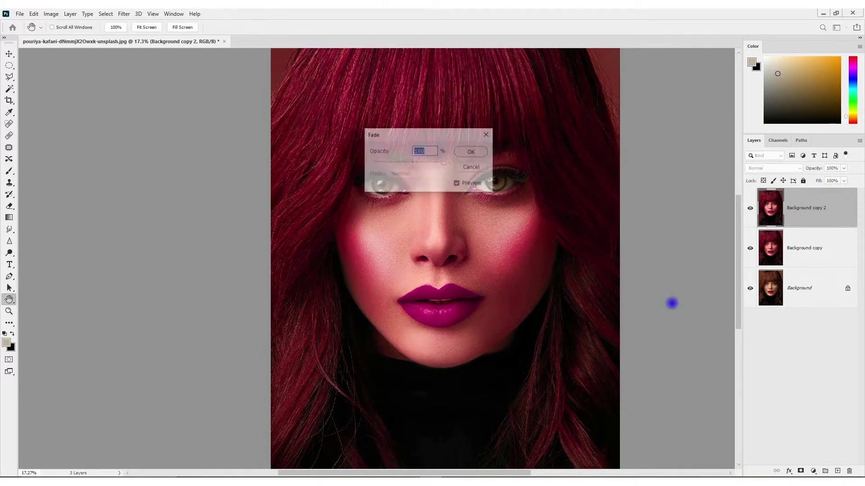
key(Return)
drag(506, 251, 525, 226)
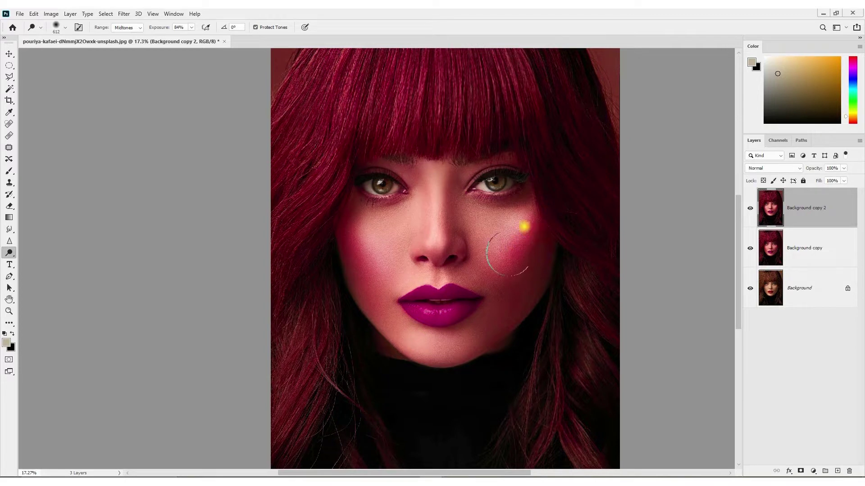
key(ctrl+shift+f)
text(50)
key(Return)
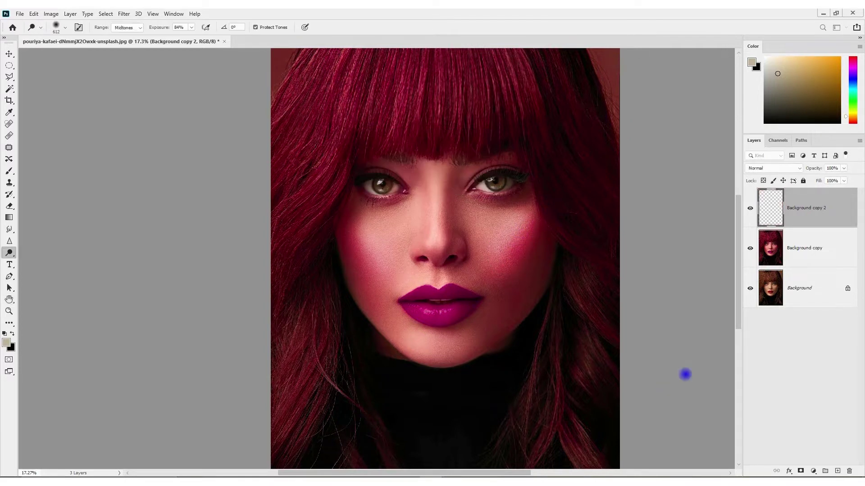
Make one more dodge stroke with a 999 px brush and fade it.
scroll(433, 158, down, 3)
drag(404, 163, 391, 152)
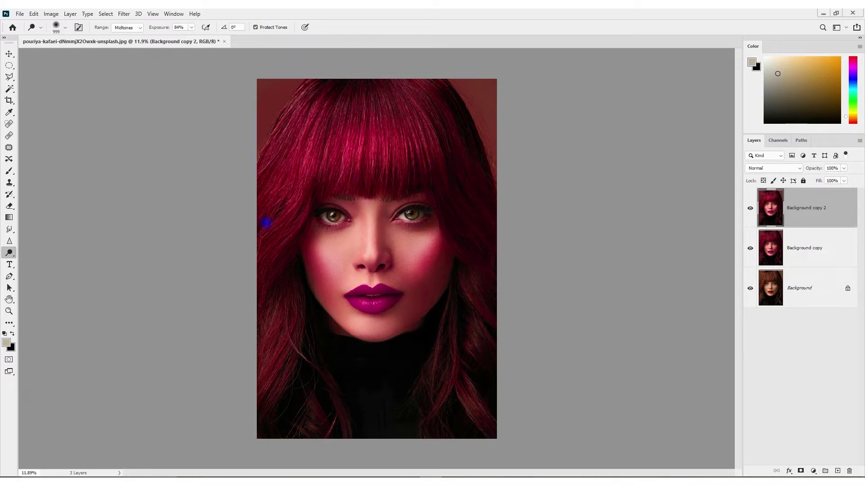
key(ctrl+shift+f)
key(Return)
Duplicate the dodged layer in Screen mode, raising its Underlying Layer black point to 127.
scroll(384, 257, down, 1)
click(798, 208)
key(ctrl+j)
click(774, 168)
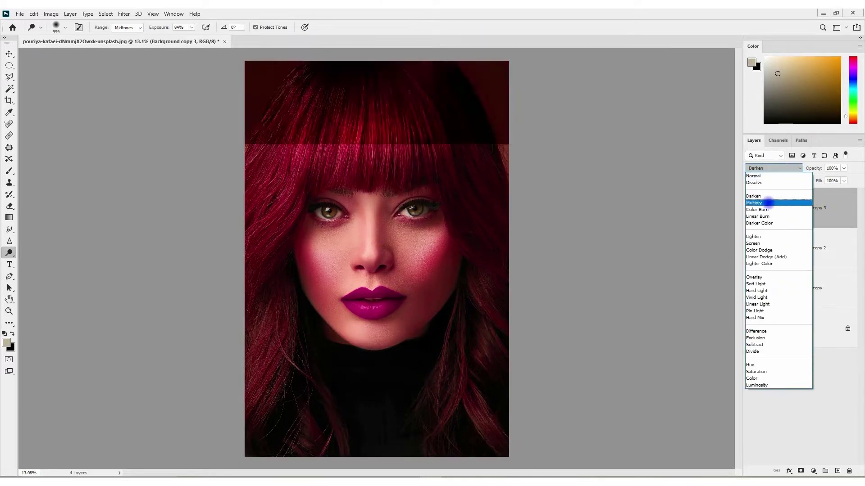
click(765, 243)
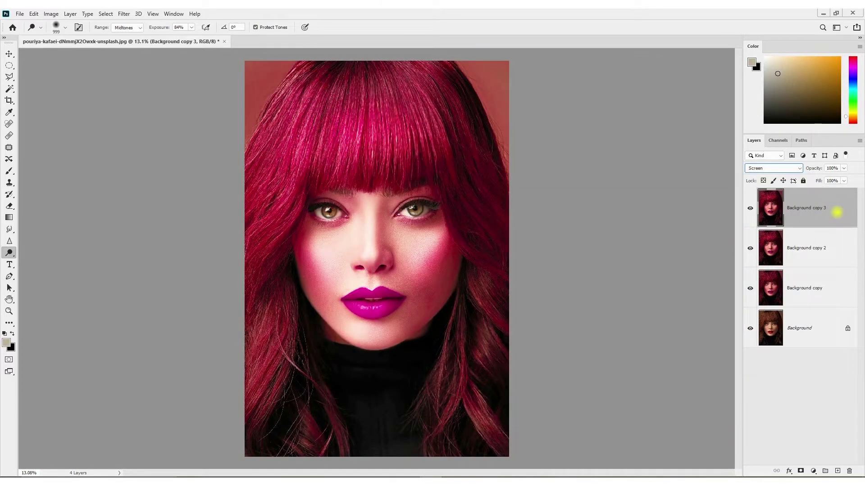
double_click(837, 212)
drag(569, 366, 685, 366)
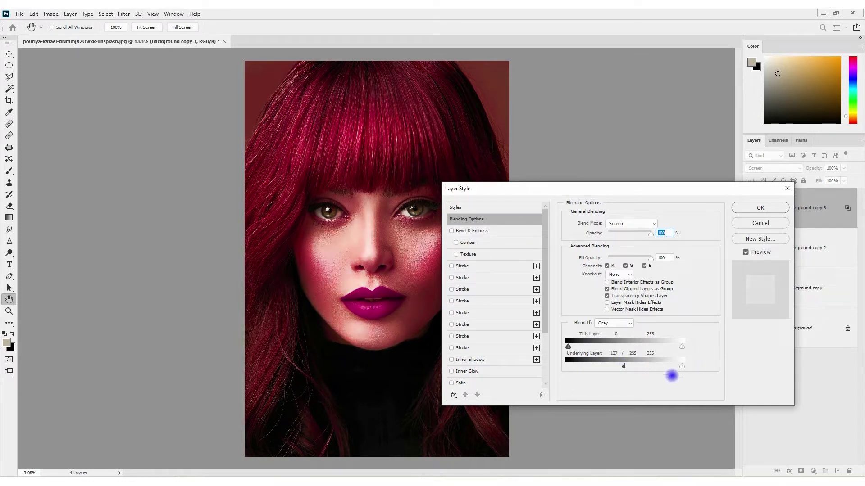
Split the Underlying Layer black slider, raise it to 176, and commit the Layer Style.
drag(624, 366, 637, 366)
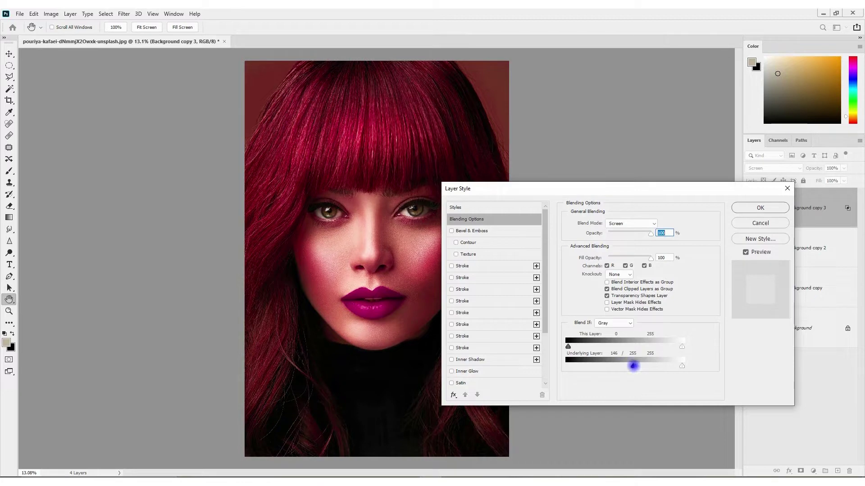
click(745, 252)
drag(631, 366, 650, 366)
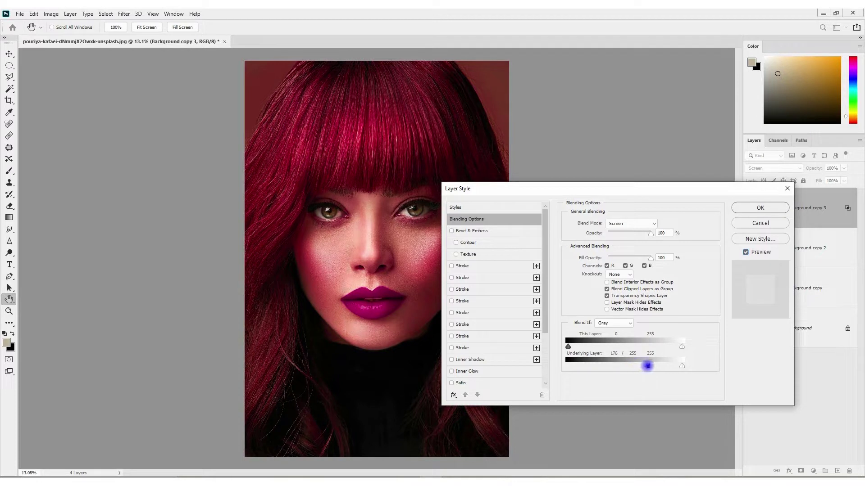
click(760, 207)
click(750, 208)
click(749, 207)
scroll(327, 267, up, 1)
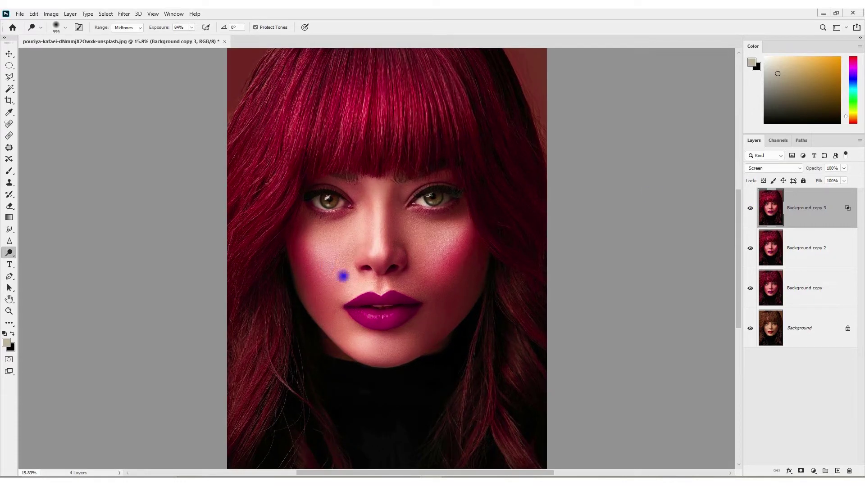
click(9, 53)
scroll(404, 221, down, 1)
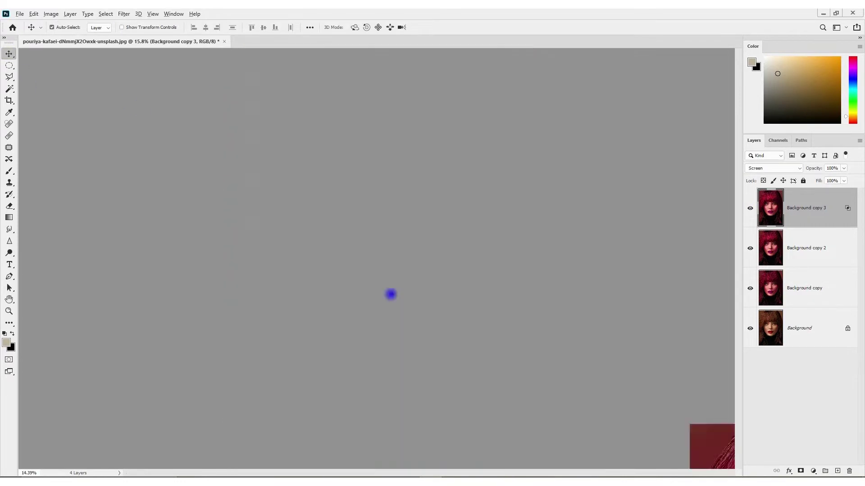
scroll(387, 286, up, 1)
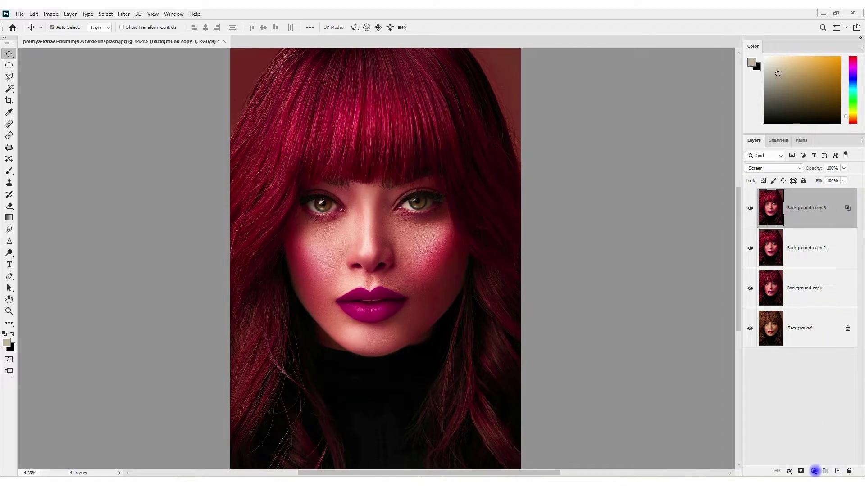
Add a Color Lookup layer using EdgyAmber.3DL in Hue blend mode.
click(814, 471)
click(816, 422)
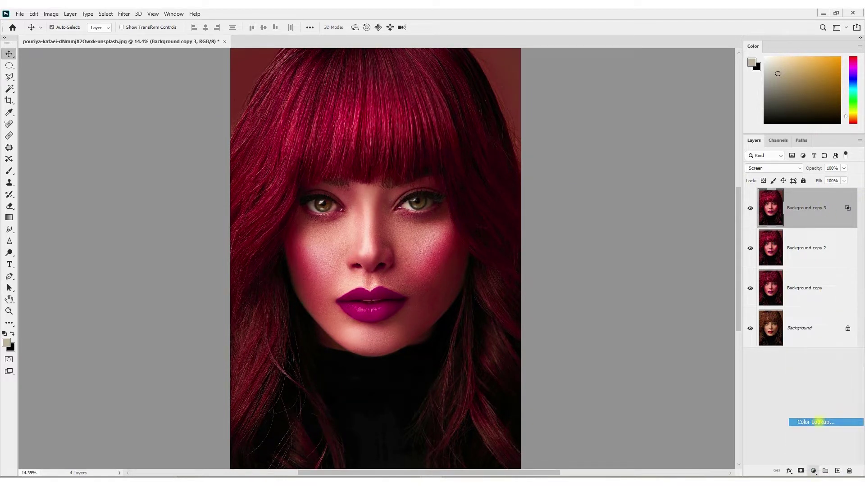
click(512, 119)
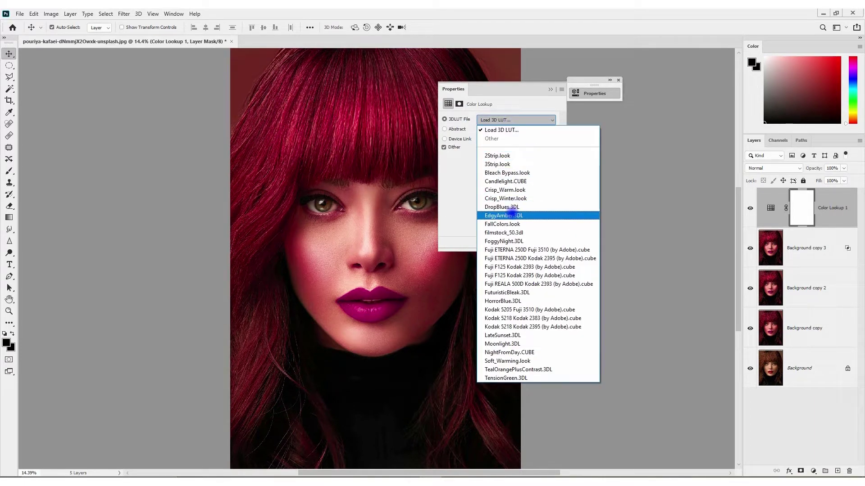
click(513, 215)
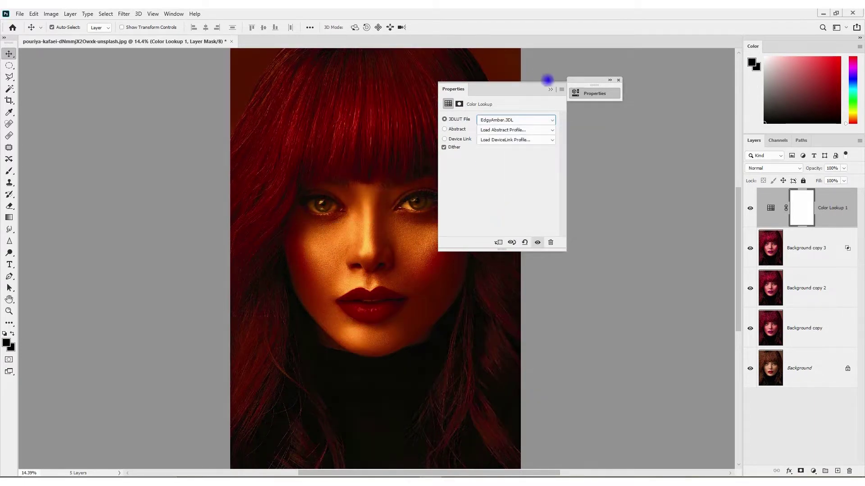
click(551, 90)
click(400, 253)
key(ctrl+0)
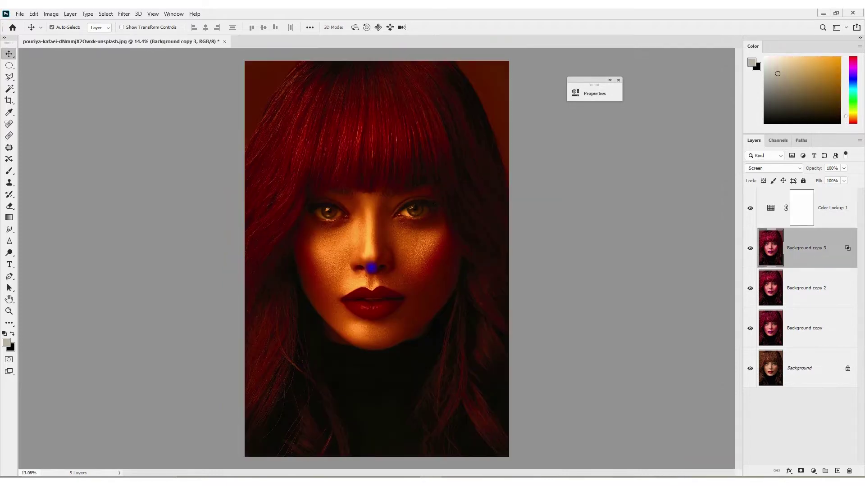
click(823, 203)
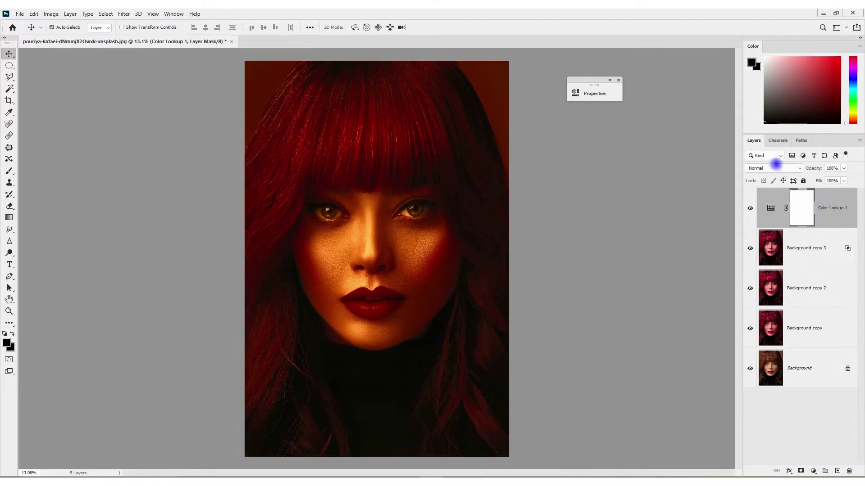
click(773, 168)
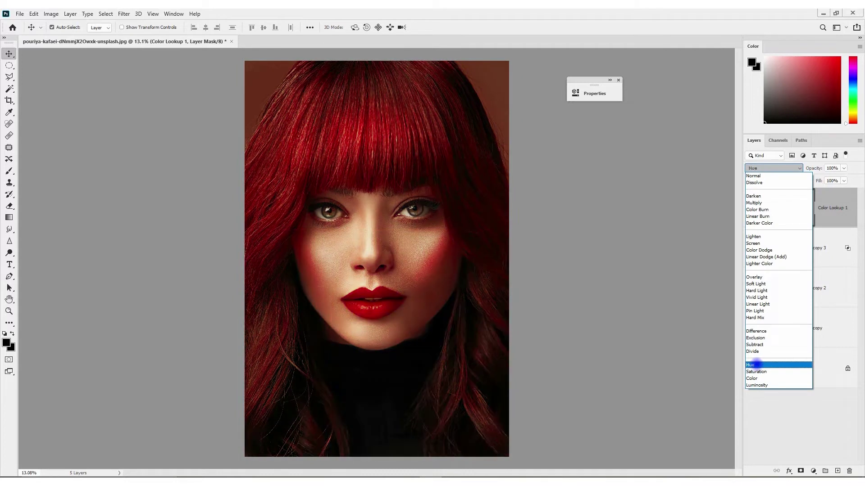
click(753, 364)
click(827, 218)
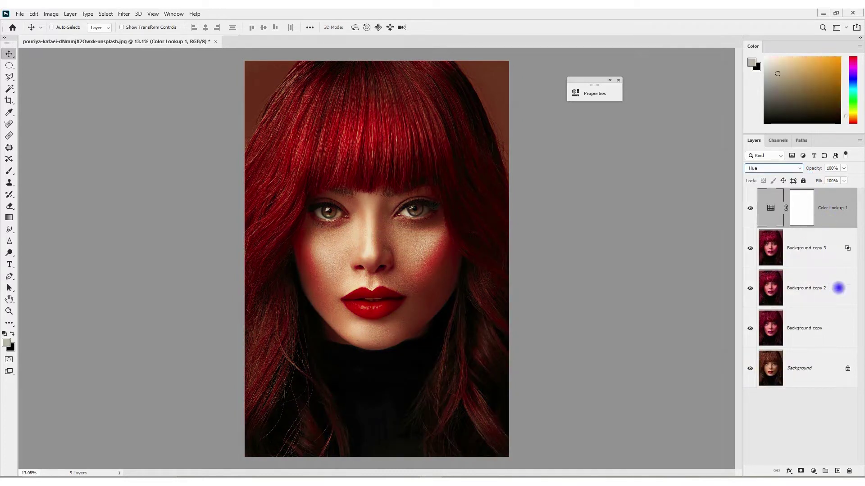
Duplicate the Color Lookup layer and group all four copies into Group 1.
key(ctrl+j)
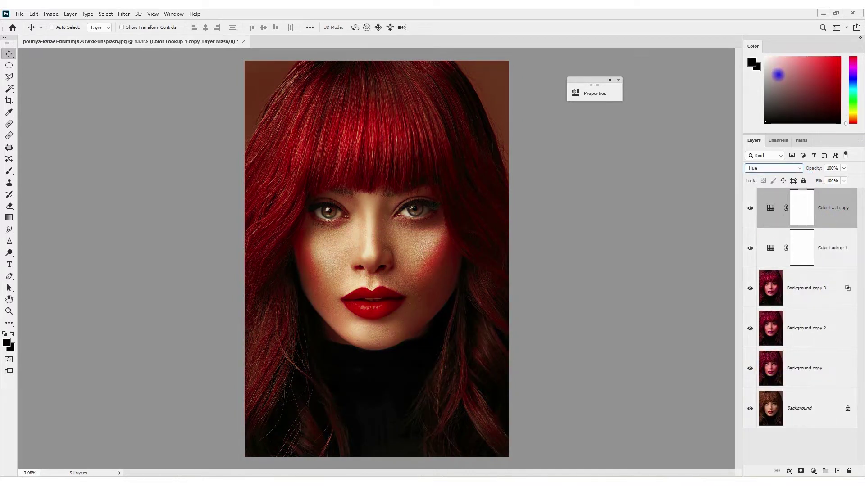
key(ctrl+j)
key(ctrl+j)
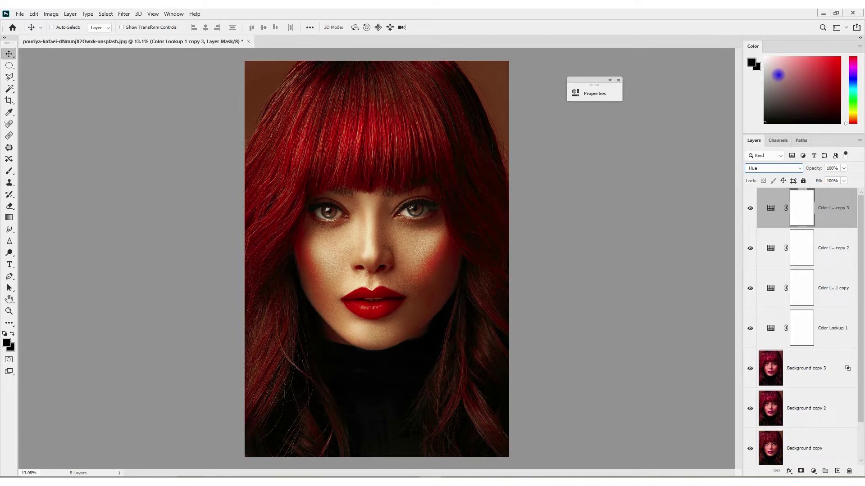
ctrl+click(363, 235)
scroll(375, 234, up, 1)
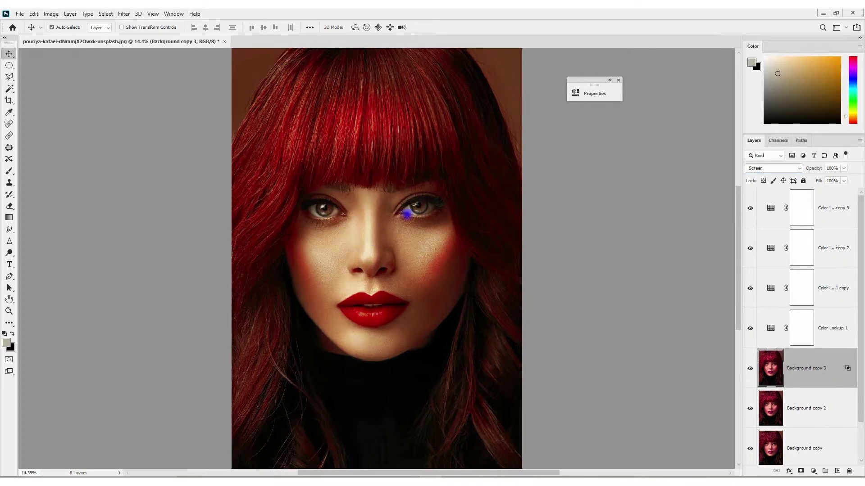
click(837, 217)
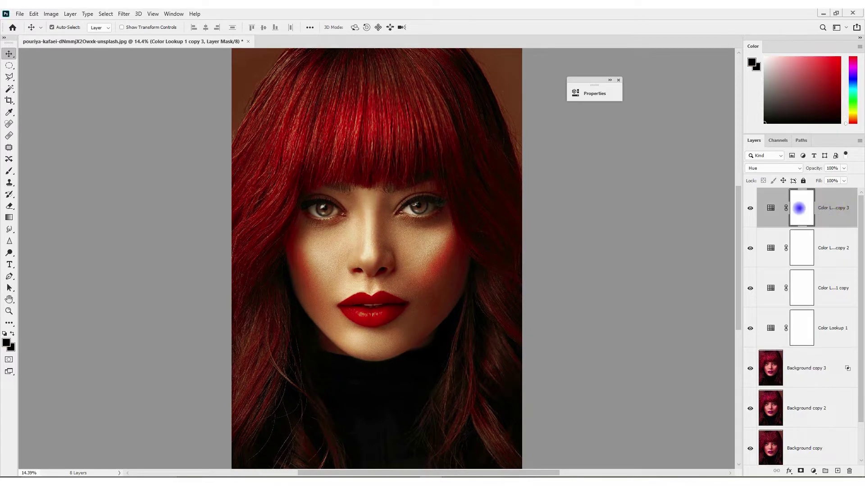
shift+click(825, 326)
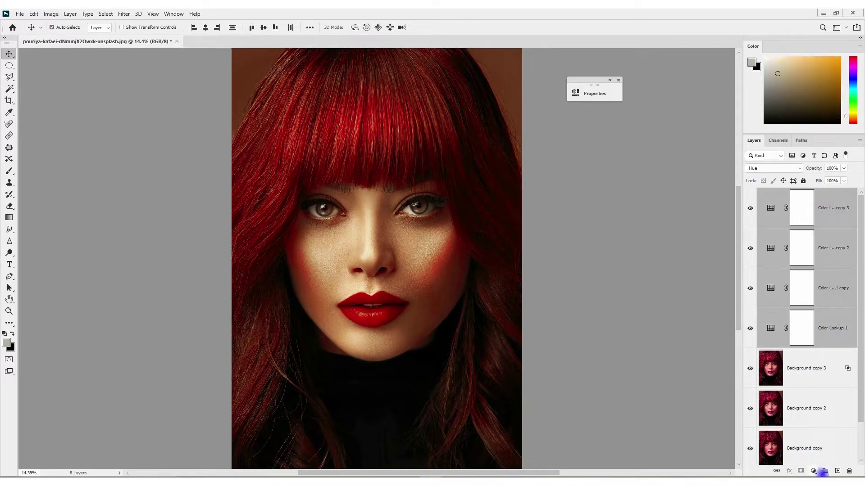
click(824, 471)
Rename the group 'edgy amber' and paint a light grey soft spot on its mask over the face.
double_click(784, 193)
text(edgy amber)
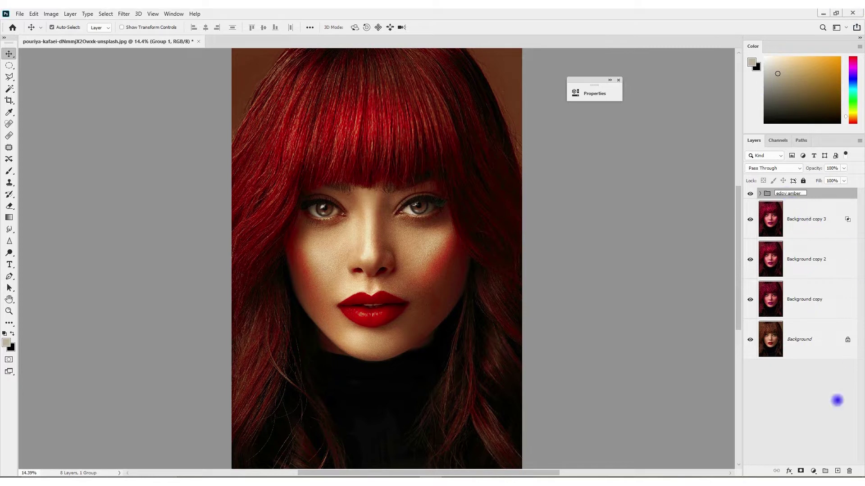
click(800, 470)
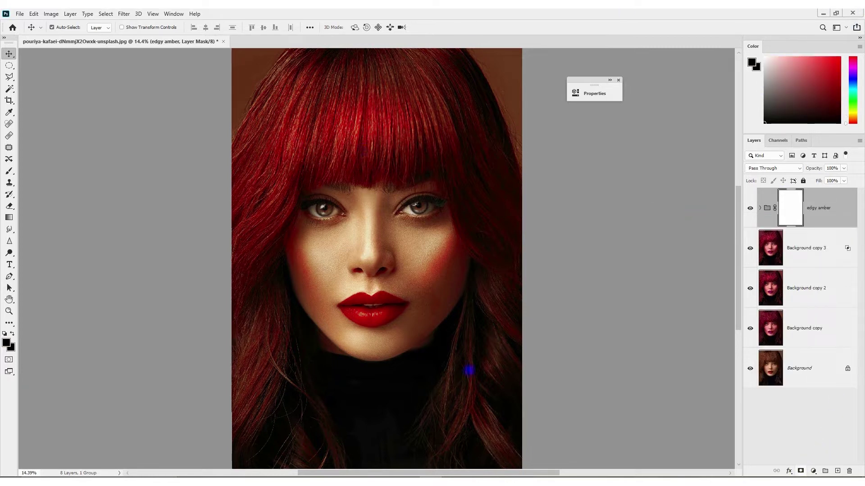
key(b)
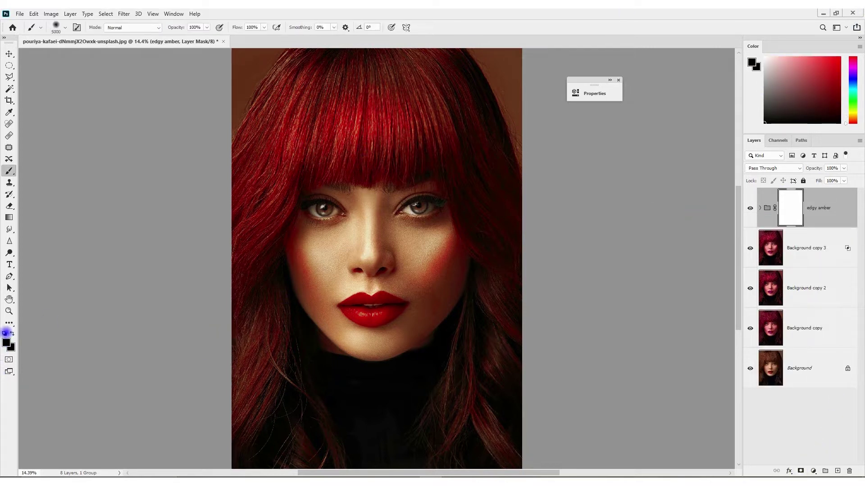
click(802, 86)
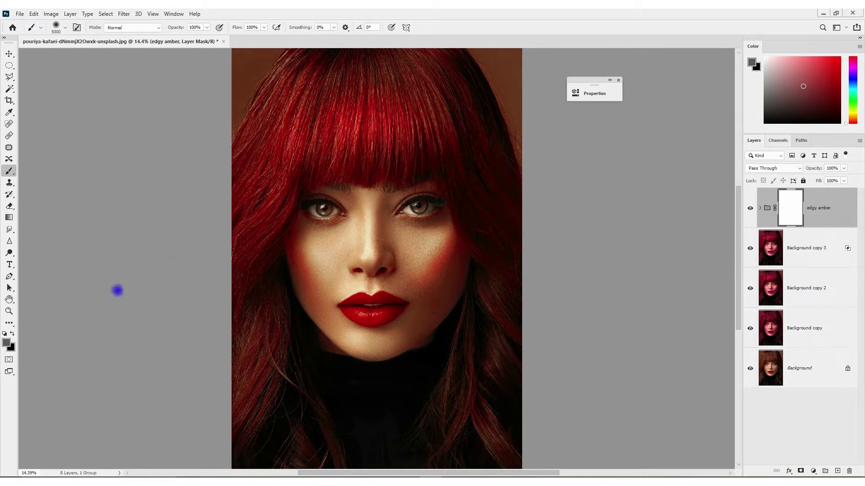
drag(799, 80, 755, 87)
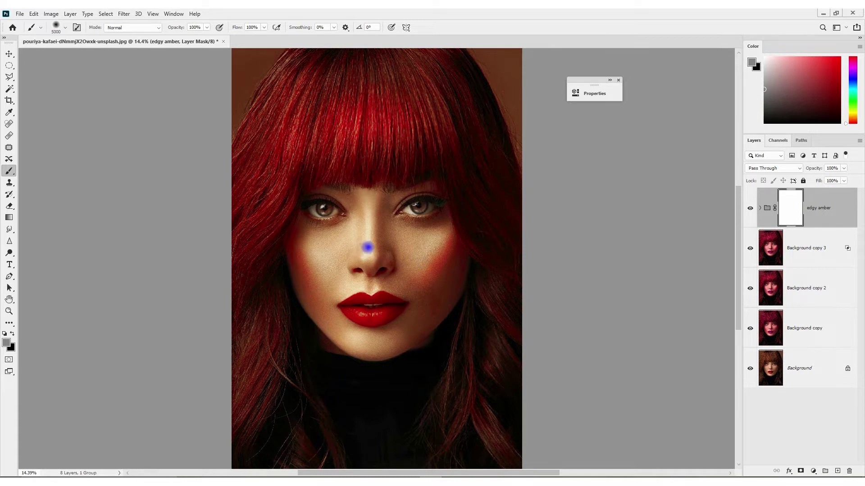
click(367, 248)
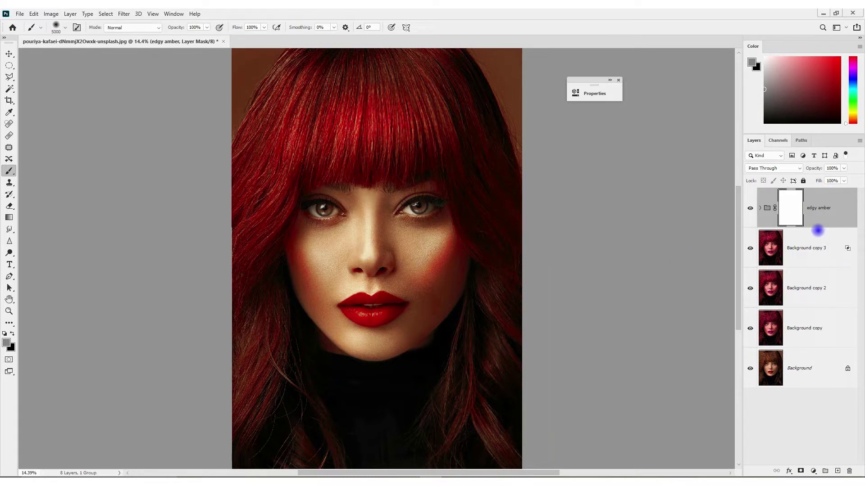
Invert the edgy amber mask and scale it up to about 160%.
click(790, 206)
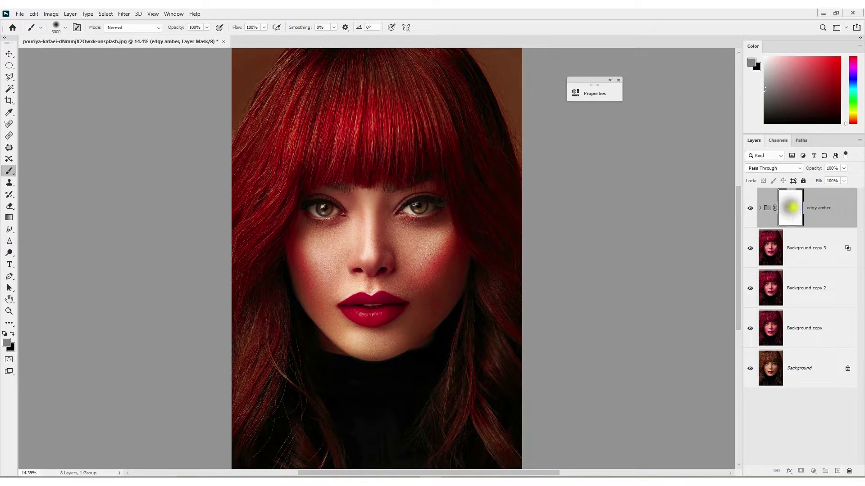
scroll(403, 272, down, 1)
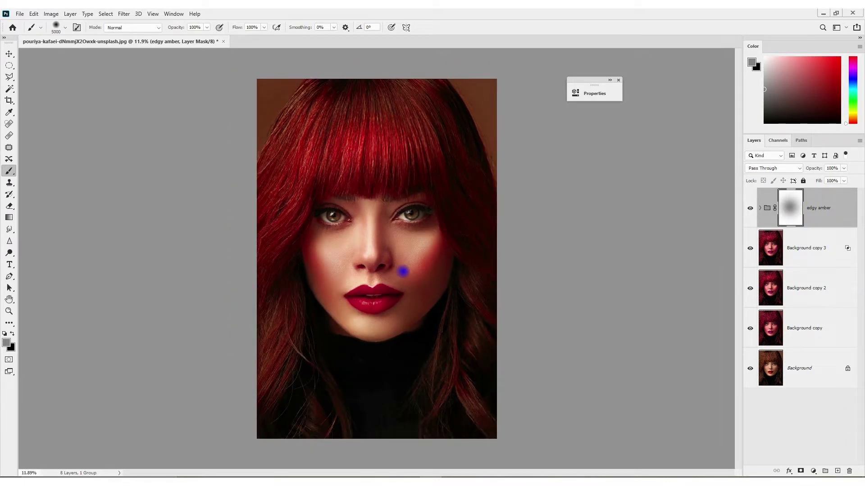
key(ctrl+i)
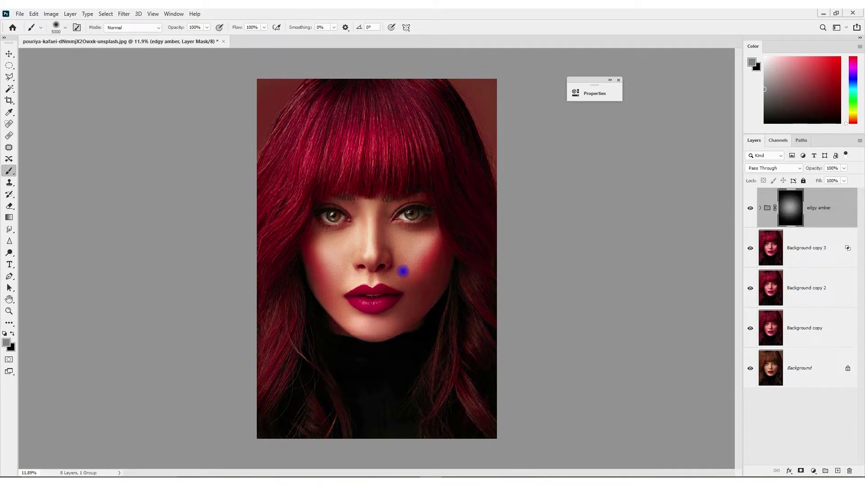
key(ctrl+t)
drag(496, 259, 607, 255)
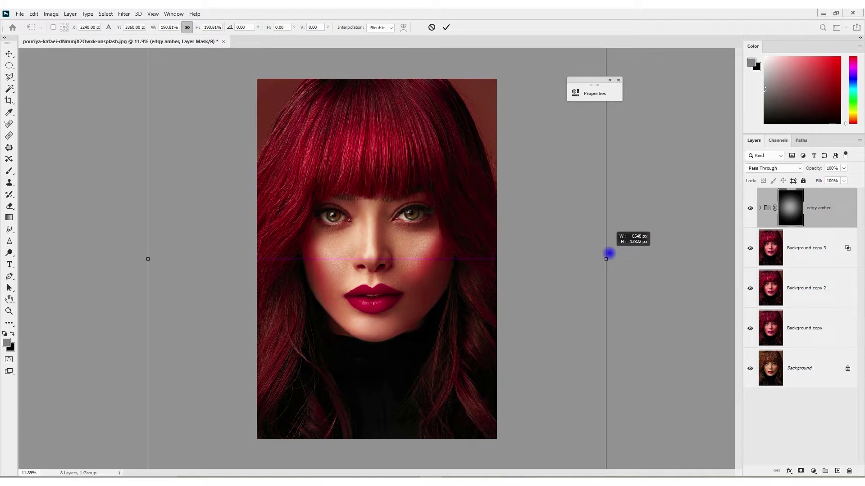
Enlarge the edgy amber mask further, move it lower, and commit the transform.
drag(609, 253, 609, 254)
key(ctrl+0)
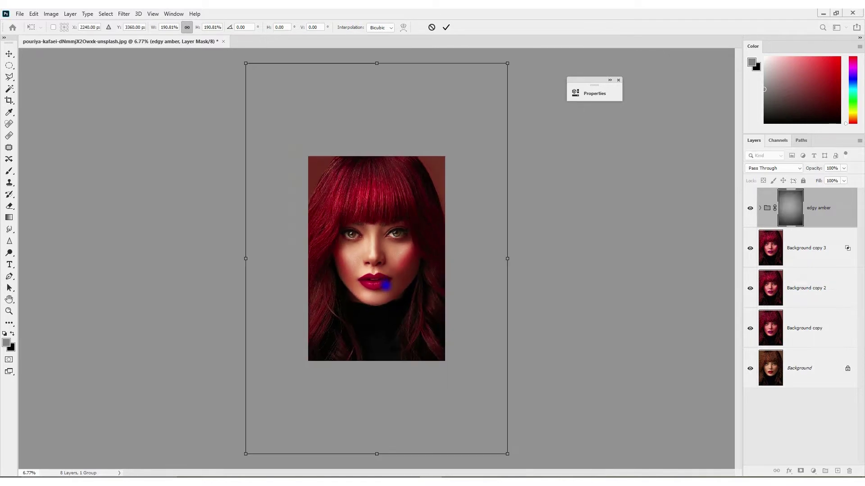
drag(376, 262, 375, 275)
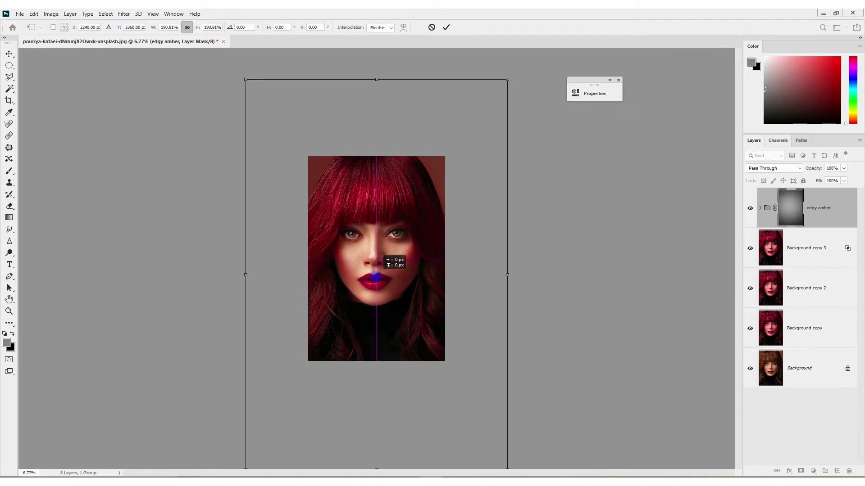
double_click(386, 252)
key(b)
key(ctrl+plus)
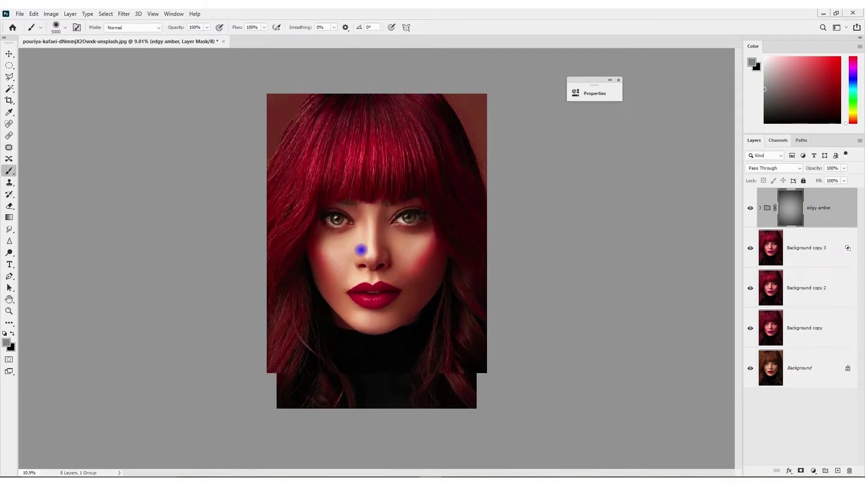
Apply Levels to the mask with the white input at about 153.
key(ctrl+l)
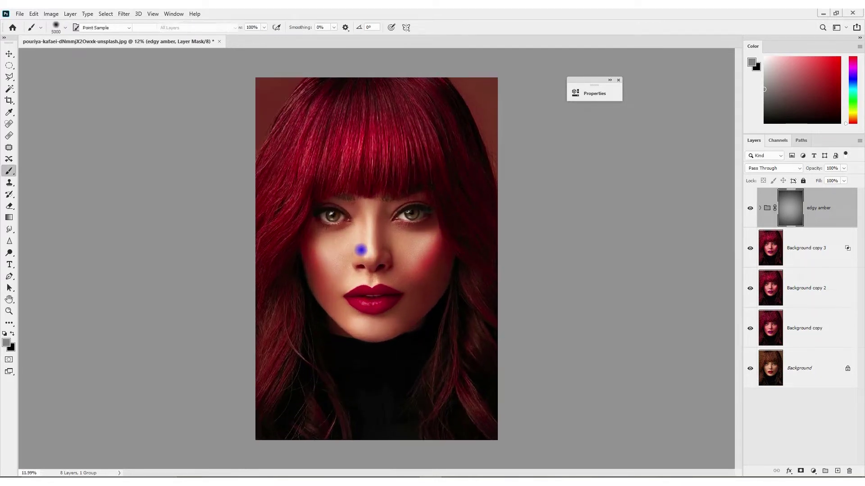
drag(615, 207, 604, 207)
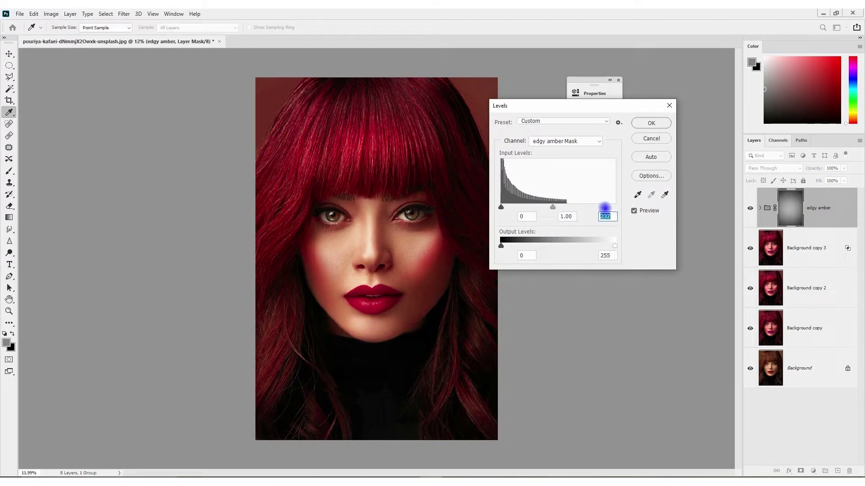
drag(604, 207, 583, 210)
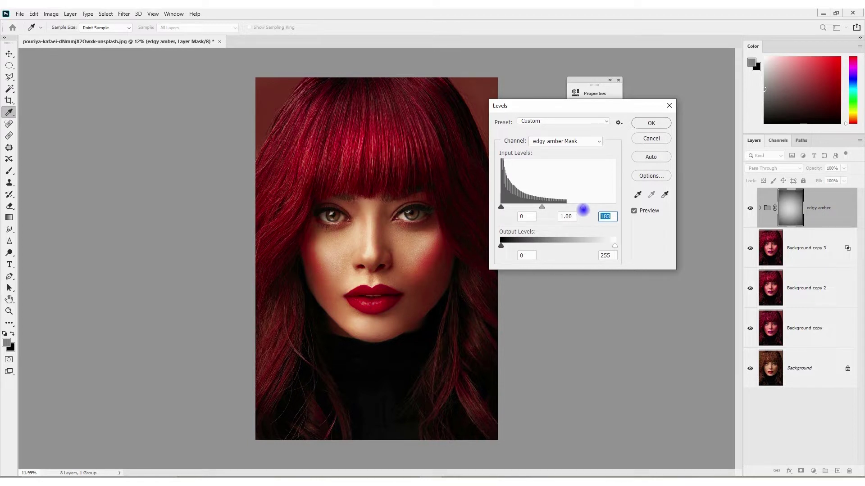
drag(579, 207, 573, 207)
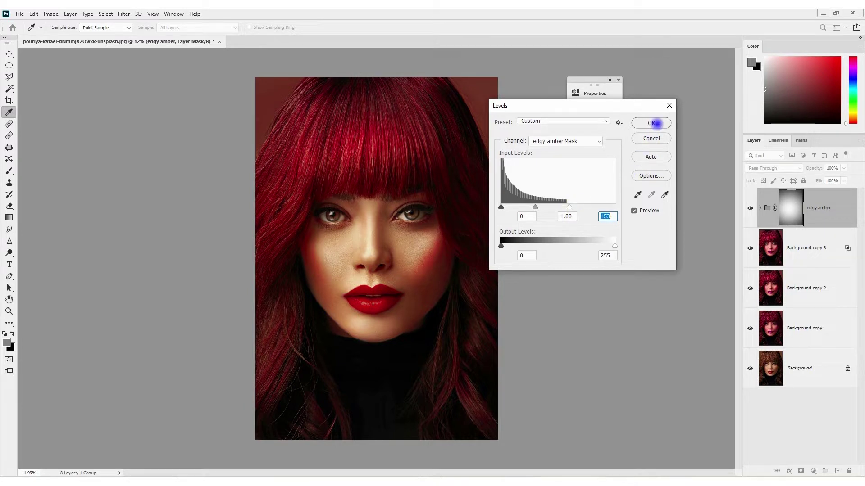
click(655, 123)
Toggle the edgy amber mask off and on to compare, then retarget the group.
key(b)
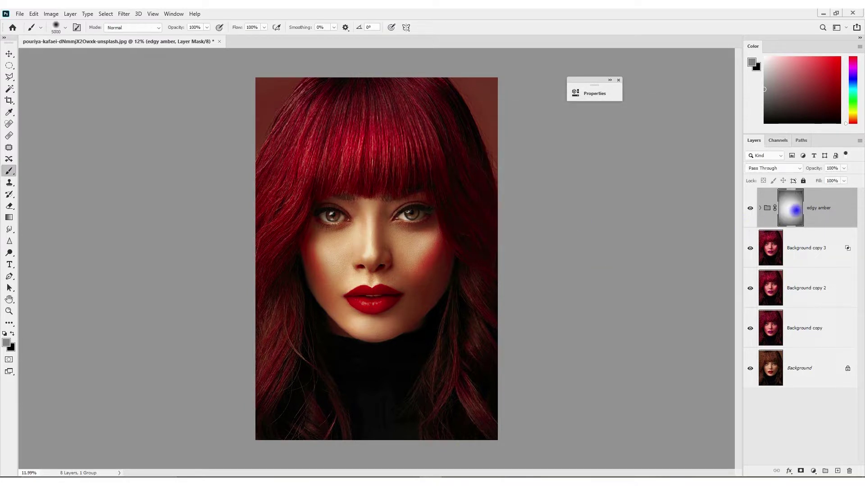
shift+click(791, 207)
scroll(361, 291, down, 1)
click(790, 208)
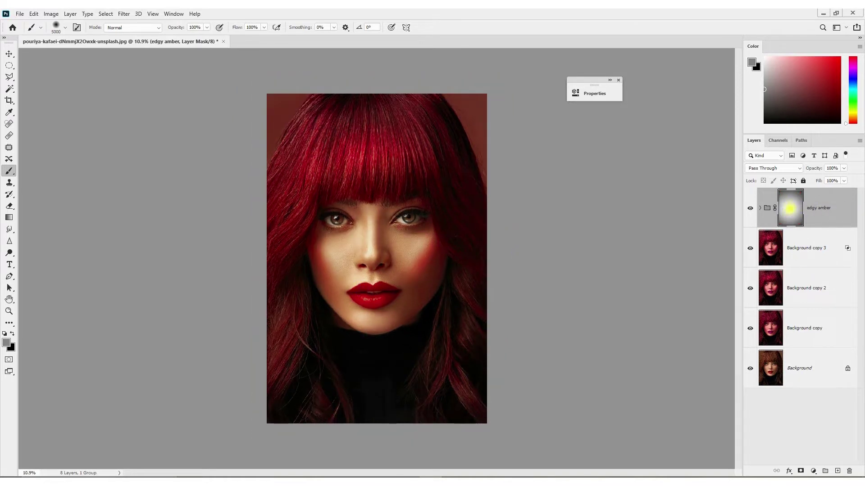
click(9, 54)
click(832, 219)
click(812, 471)
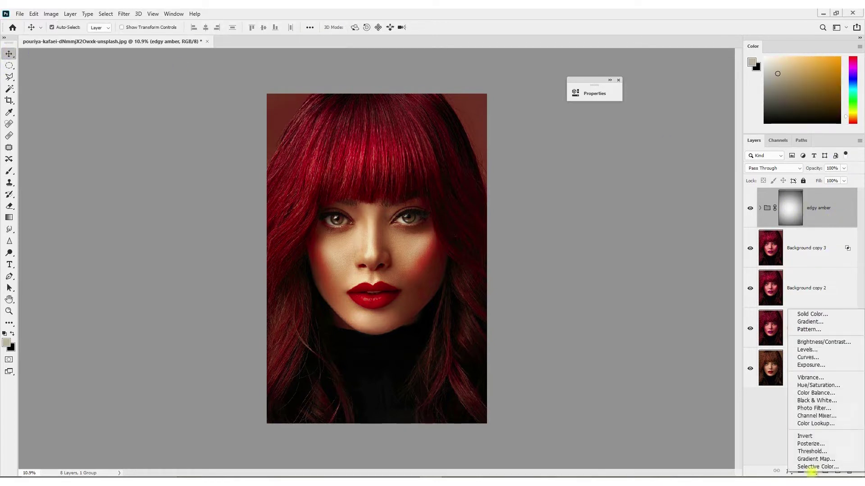
Add a FoggyNight Color Lookup 2 layer at 86% opacity and an empty layer on top.
click(825, 423)
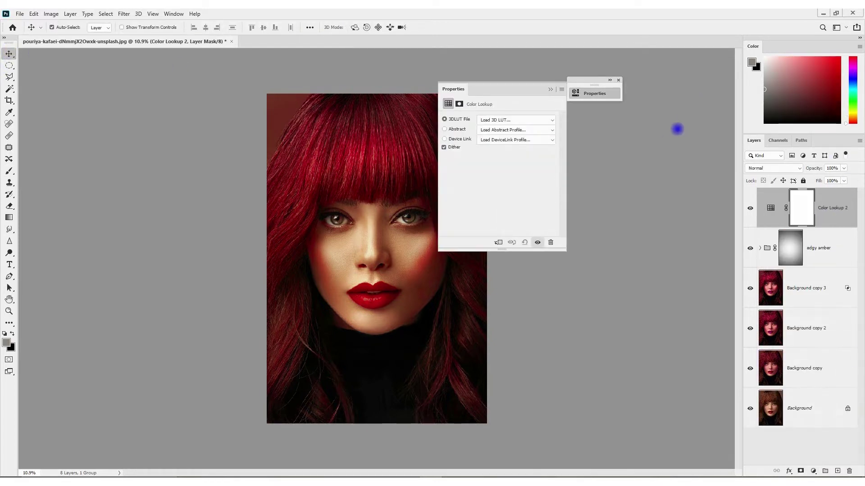
click(520, 119)
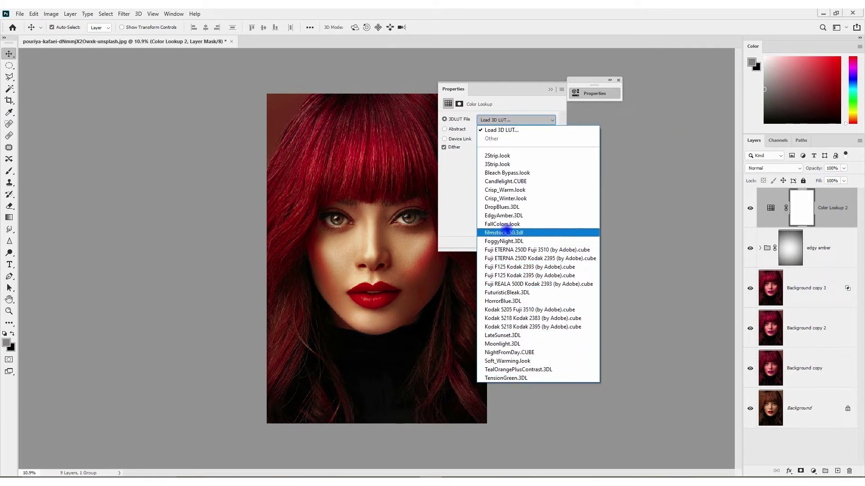
click(512, 241)
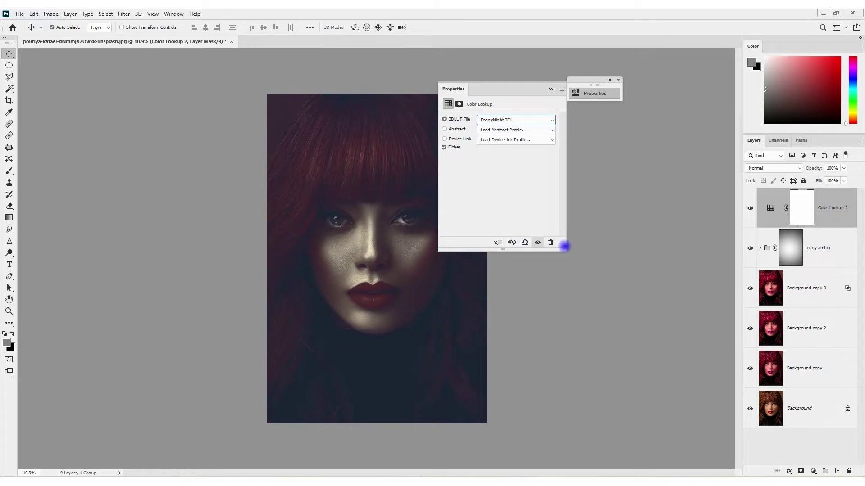
click(551, 89)
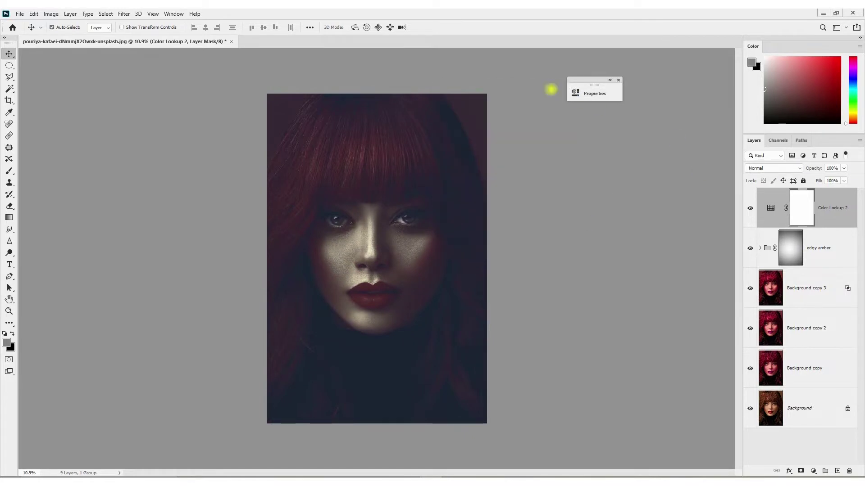
click(367, 256)
scroll(506, 232, up, 1)
scroll(441, 251, up, 1)
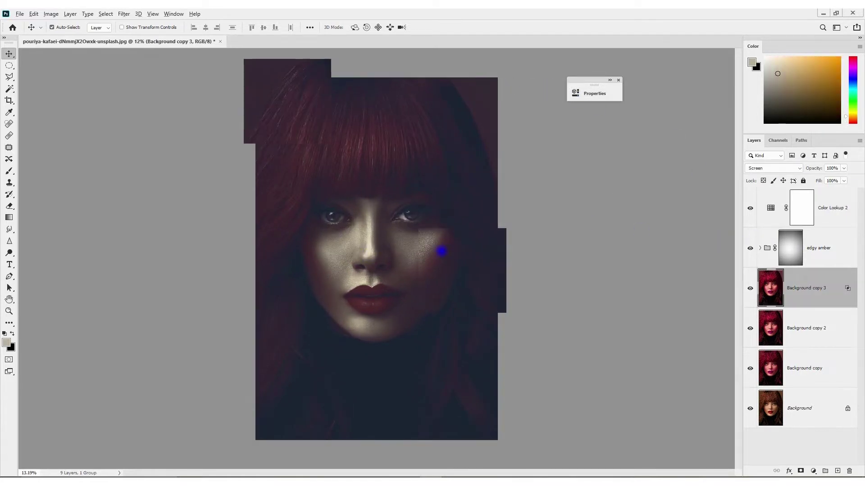
click(806, 207)
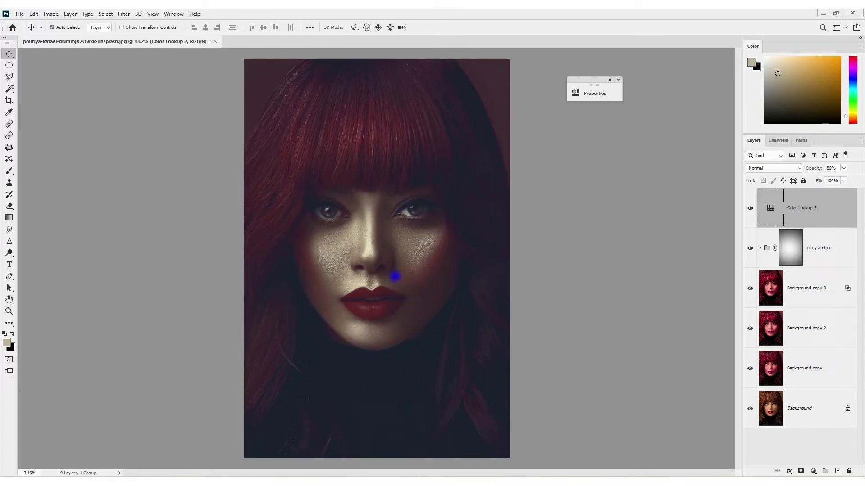
key(b)
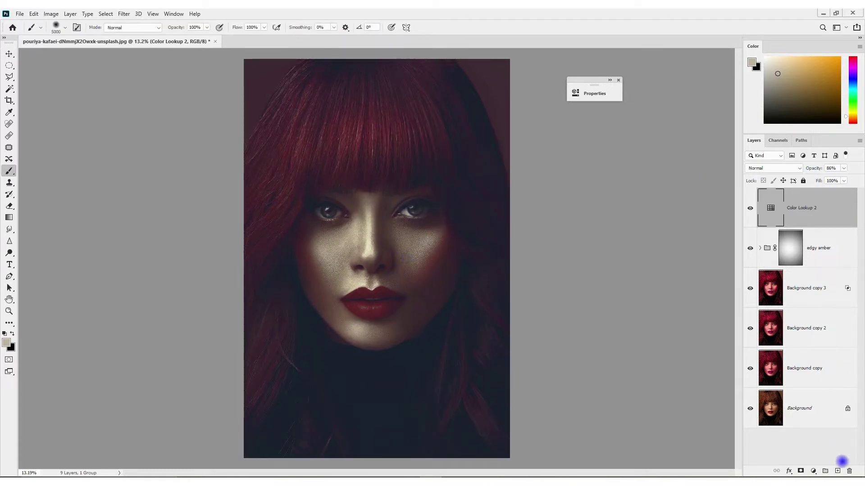
click(837, 471)
Sample dark navy from the image and set the soft brush to about 2100 px.
drag(415, 319, 313, 321)
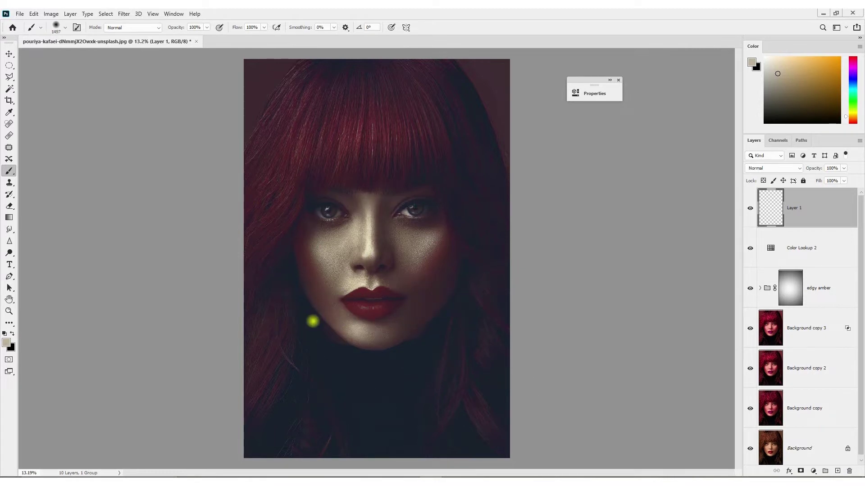
alt+click(378, 379)
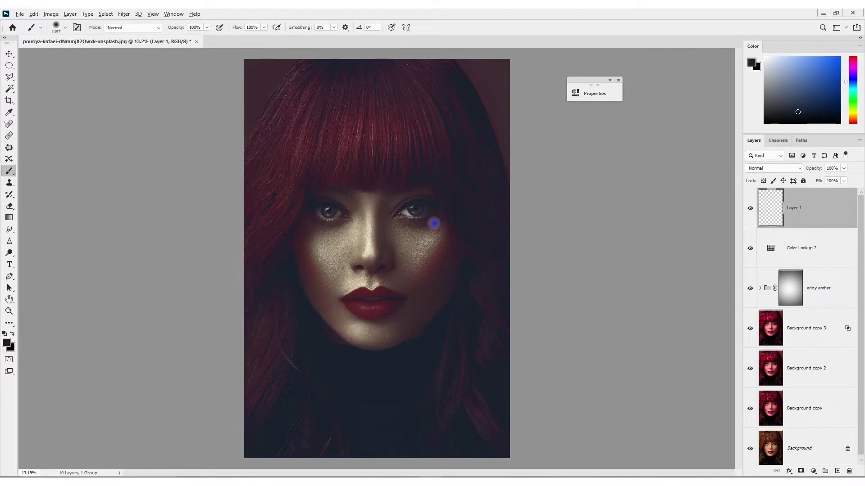
drag(444, 219, 396, 270)
mouse_move(502, 102)
mouse_down()
mouse_move(474, 99)
mouse_move(510, 71)
mouse_up()
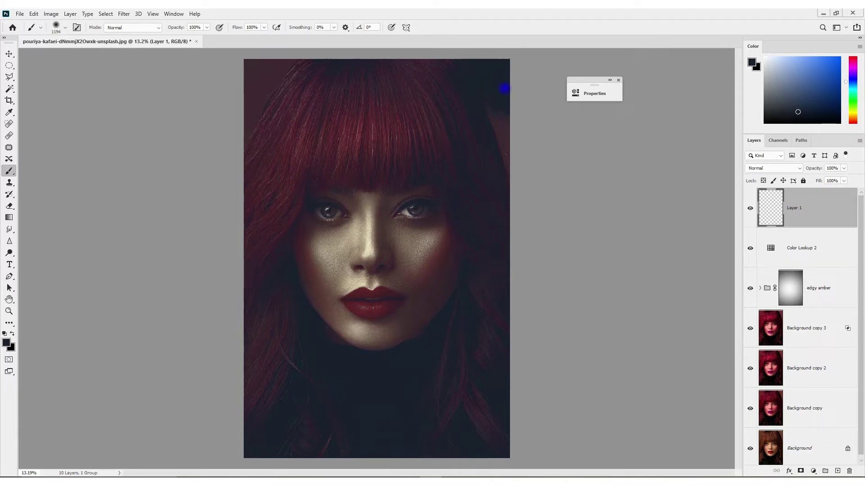
Paint soft navy strokes along the right edge, top edge, top-left corner and left edge.
drag(503, 67, 535, 155)
drag(530, 155, 510, 94)
drag(483, 52, 613, 174)
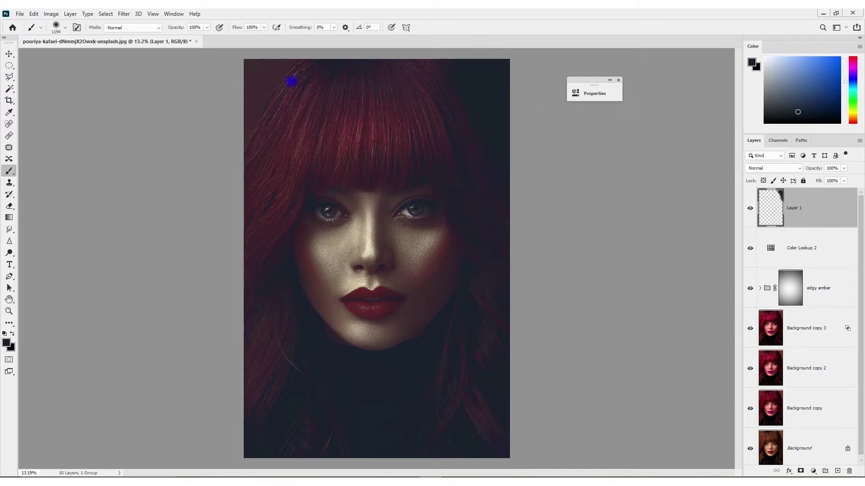
drag(240, 84, 238, 80)
drag(244, 59, 255, 49)
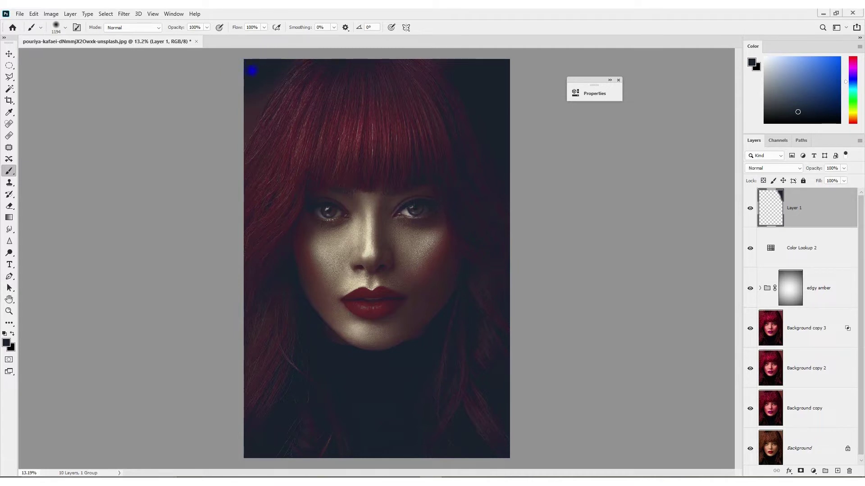
mouse_move(238, 93)
mouse_down()
mouse_move(199, 157)
mouse_move(207, 112)
mouse_up()
Resize the soft brush to about 660 px, then to about 1270 px.
alt+right_click(277, 101)
drag(263, 104, 252, 79)
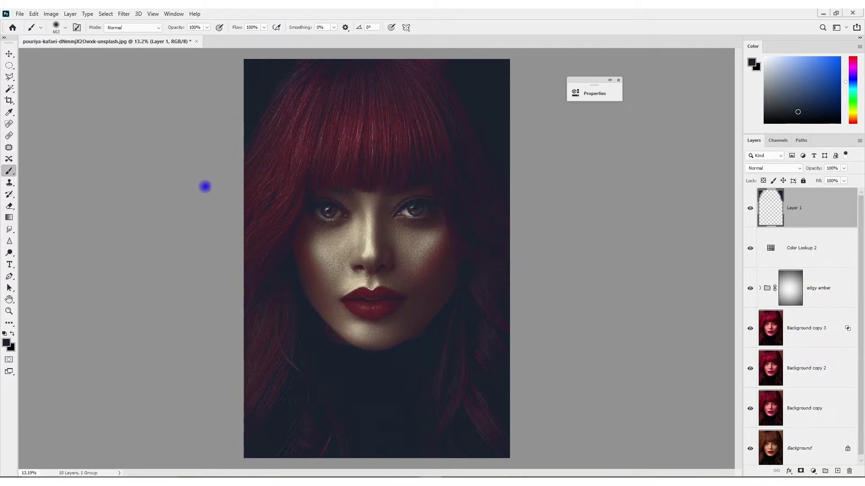
alt+right_click(272, 97)
mouse_move(281, 99)
mouse_down()
mouse_move(222, 79)
mouse_move(250, 81)
mouse_up()
alt+right_click(251, 94)
scroll(375, 238, down, 1)
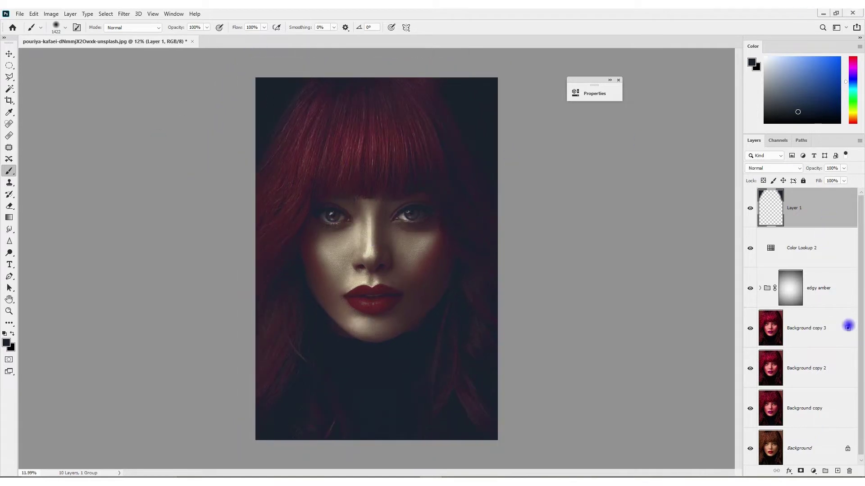
Set Layer 1 to Screen blending and toggle Background copy 3 off and on to compare.
scroll(813, 331, down, 1)
key(shift+alt+s)
click(798, 325)
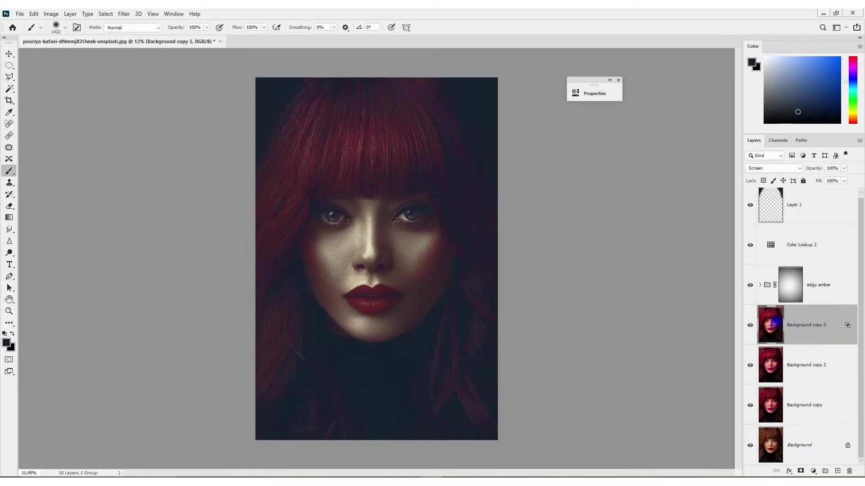
click(750, 325)
click(750, 325)
Zoom in on the eyes and add a 50% gray Layer 2 in Overlay mode.
drag(464, 297, 263, 180)
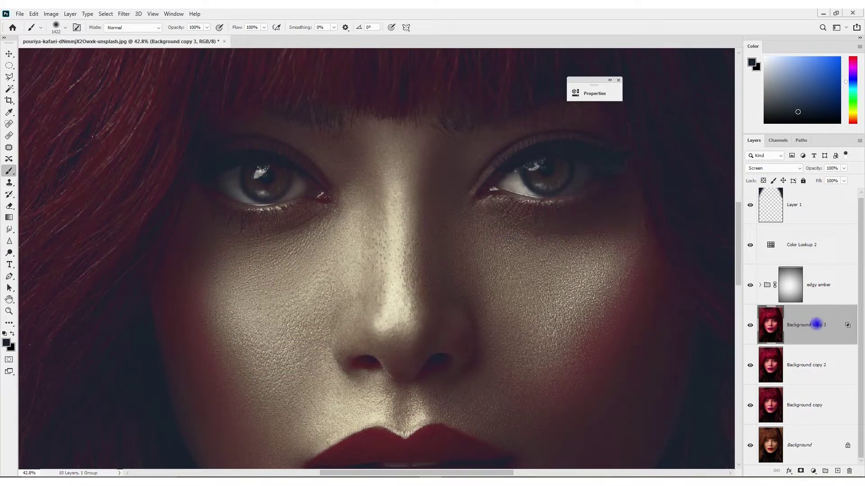
click(837, 471)
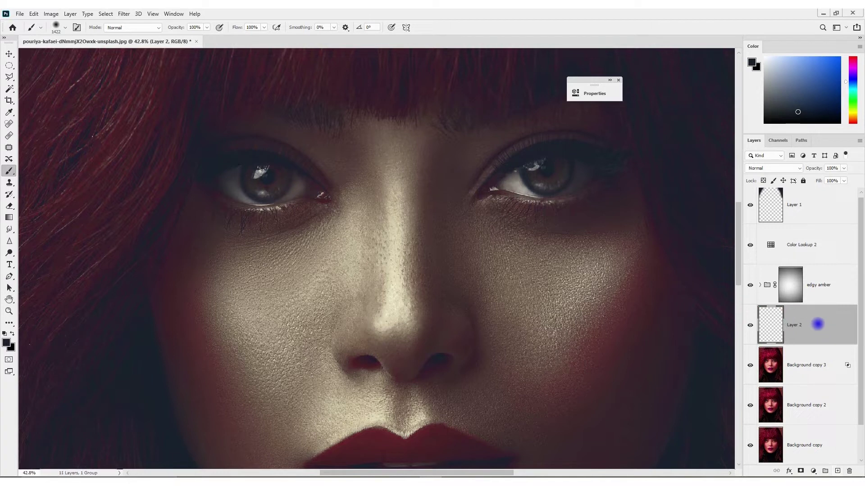
key(shift+F5)
click(472, 134)
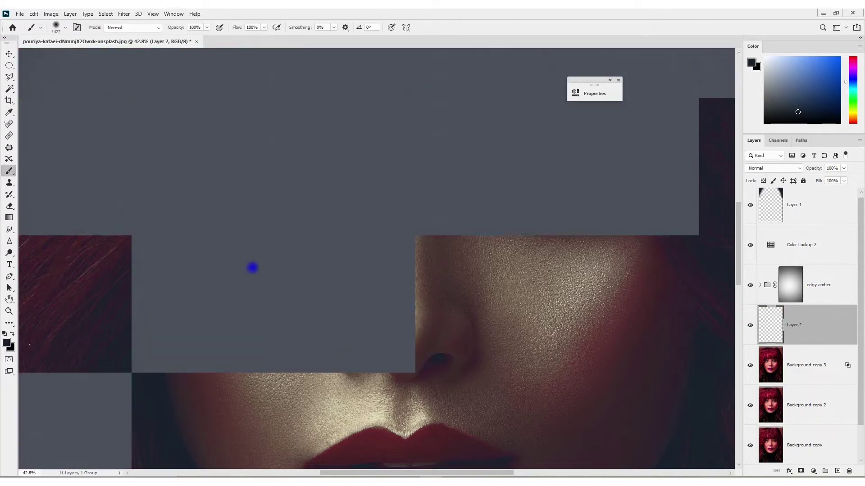
click(773, 168)
click(766, 275)
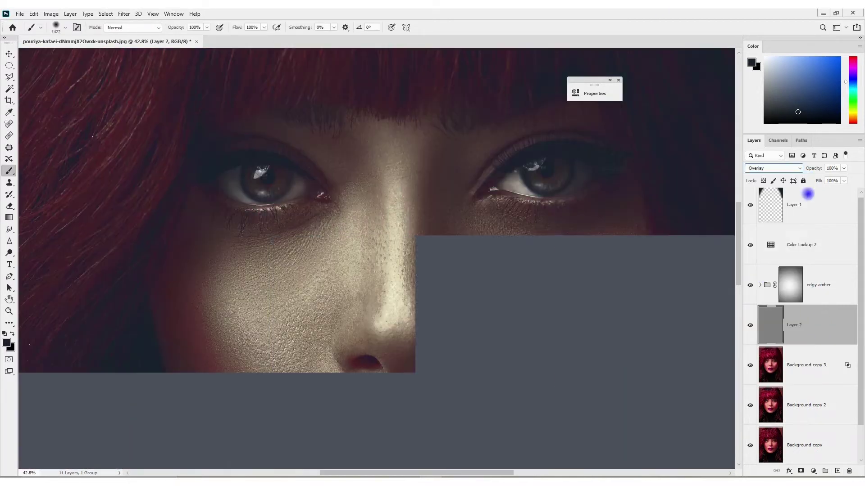
Dodge the nose bridge and both cheeks on Layer 2.
click(9, 253)
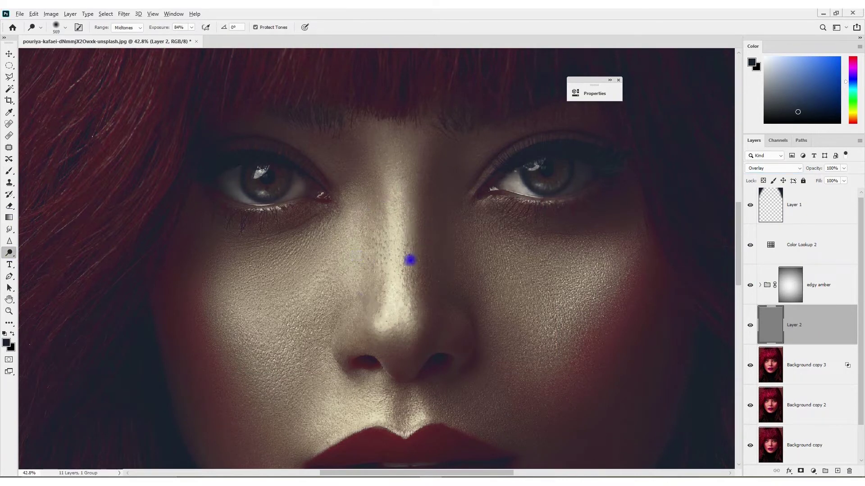
scroll(410, 260, down, 2)
scroll(410, 261, down, 1)
drag(408, 312, 407, 222)
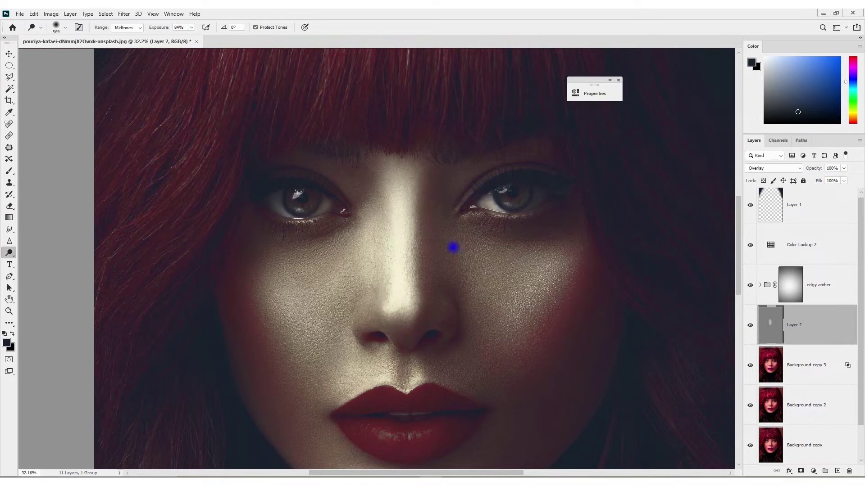
mouse_move(483, 265)
mouse_down()
mouse_move(557, 269)
mouse_move(486, 275)
mouse_up()
mouse_move(356, 252)
mouse_down()
mouse_move(276, 294)
mouse_move(271, 306)
mouse_up()
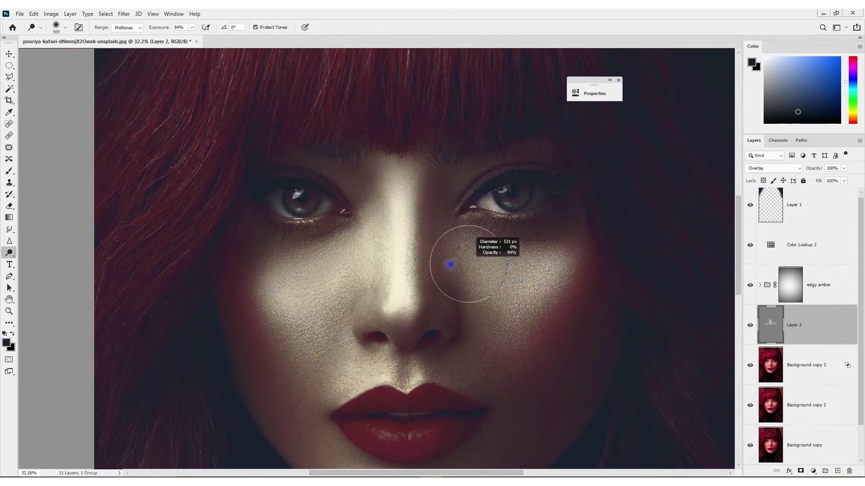
Brighten the nose bridge and cheeks further, then add a layer mask to Layer 2.
drag(376, 276, 378, 200)
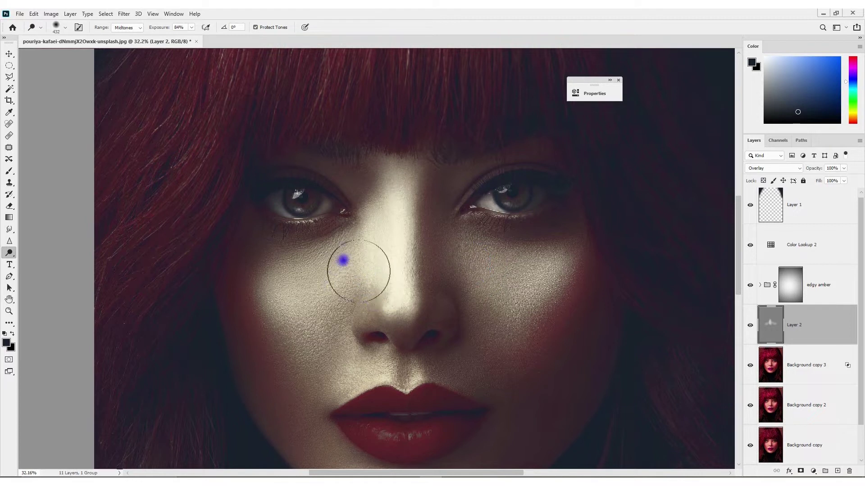
drag(357, 270, 276, 301)
mouse_move(451, 233)
mouse_down()
mouse_move(519, 282)
mouse_move(546, 288)
mouse_move(463, 267)
mouse_up()
drag(429, 191, 432, 272)
scroll(495, 300, down, 1)
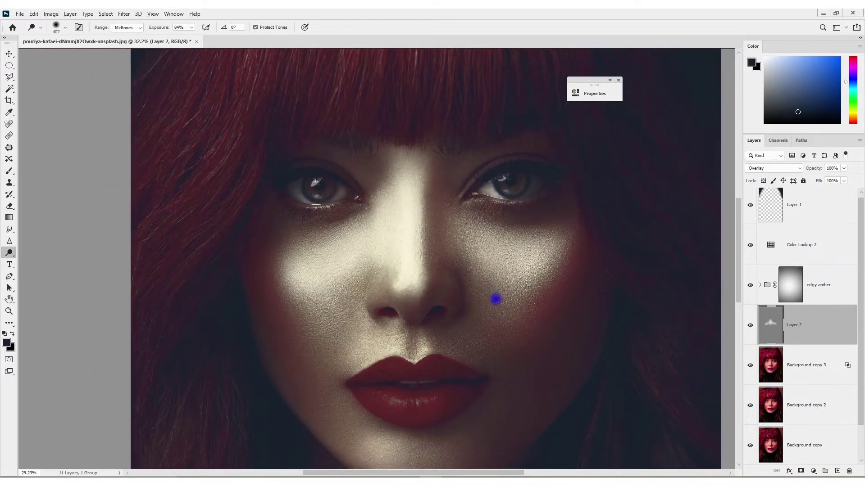
drag(496, 264, 554, 352)
mouse_move(511, 257)
mouse_down()
mouse_move(530, 258)
mouse_move(460, 234)
mouse_move(433, 241)
mouse_up()
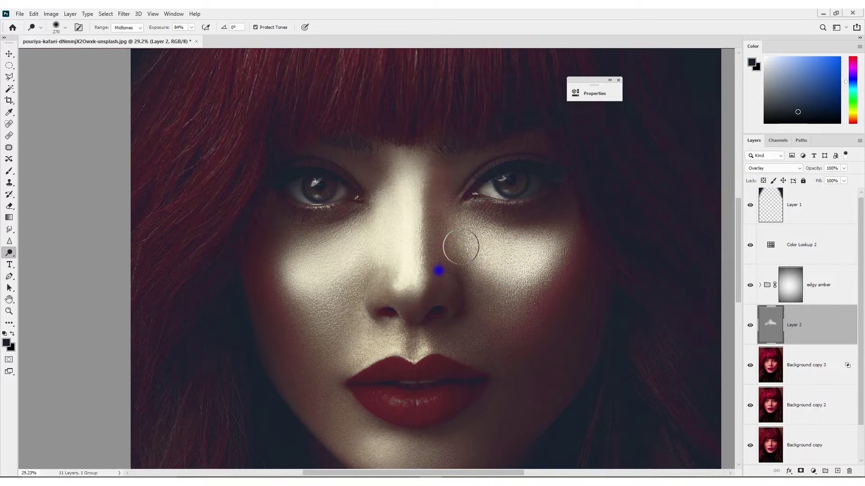
click(800, 471)
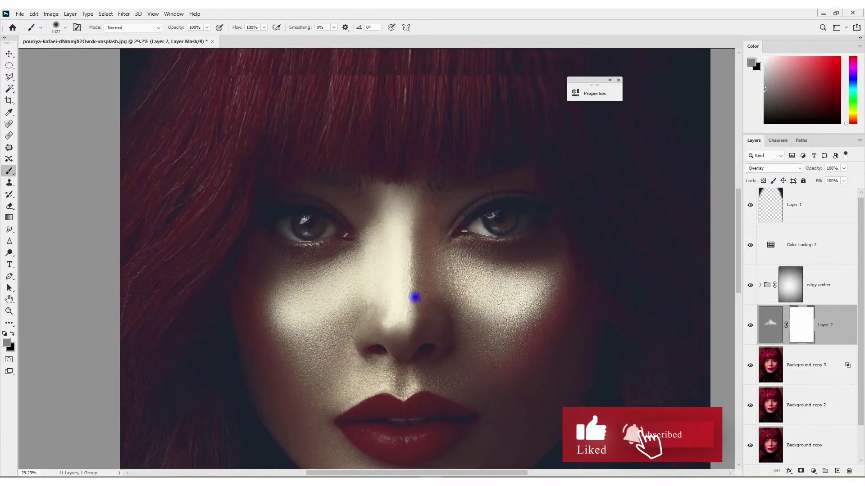
Invert Layer 2's mask and pick a larger Kyle's Spatter Pressure Control brush.
key(ctrl+i)
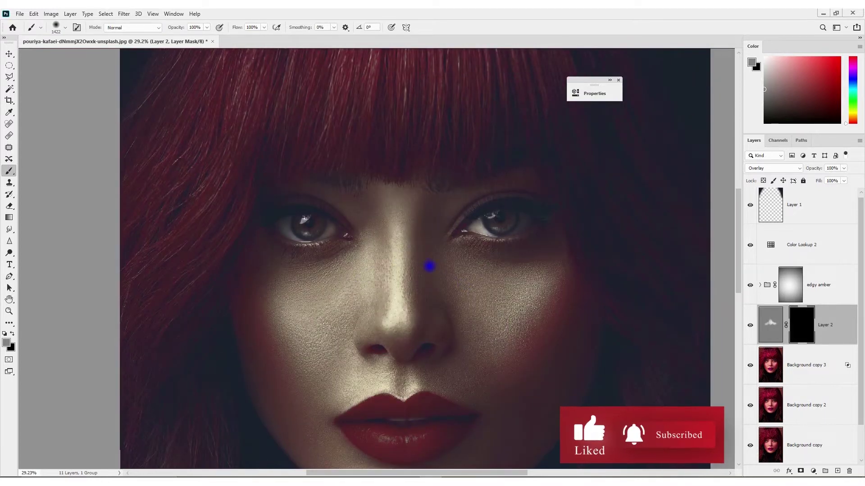
right_click(415, 199)
click(644, 390)
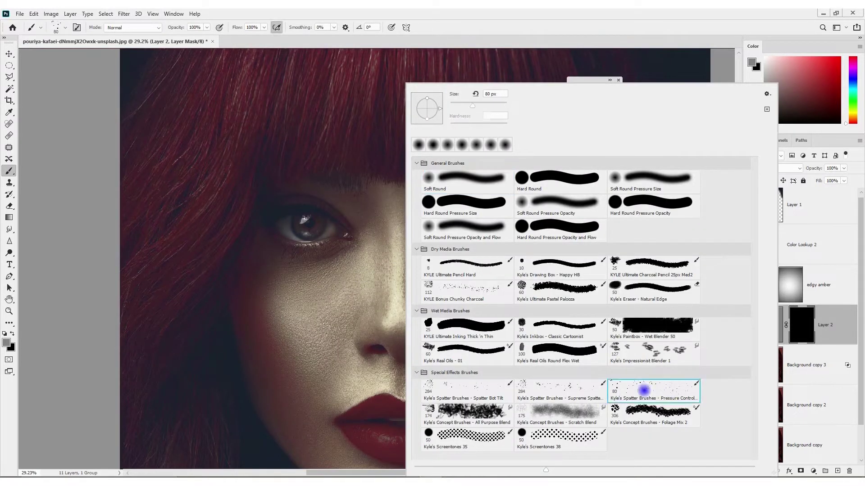
click(258, 327)
drag(361, 280, 380, 284)
mouse_move(485, 288)
mouse_down()
mouse_move(476, 287)
mouse_move(485, 289)
mouse_up()
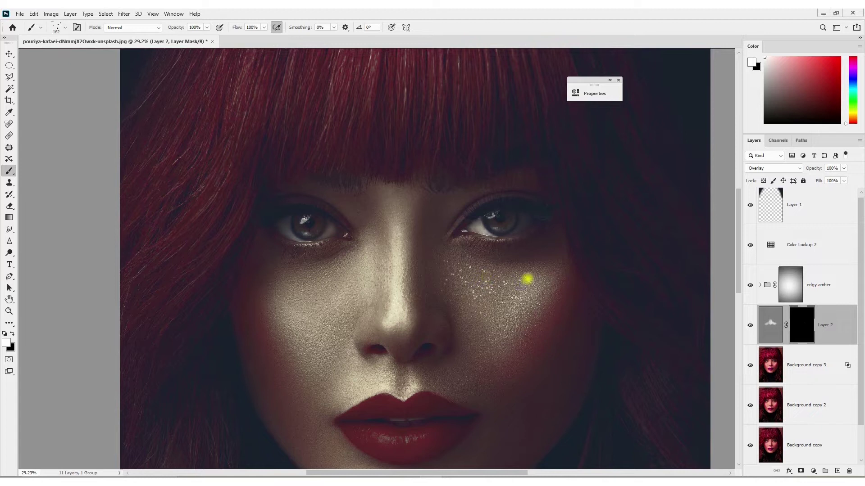
Paint white sparkles along the nose bridge and across both cheeks.
drag(394, 234, 405, 299)
mouse_move(359, 282)
mouse_down()
mouse_move(296, 294)
mouse_move(309, 293)
mouse_up()
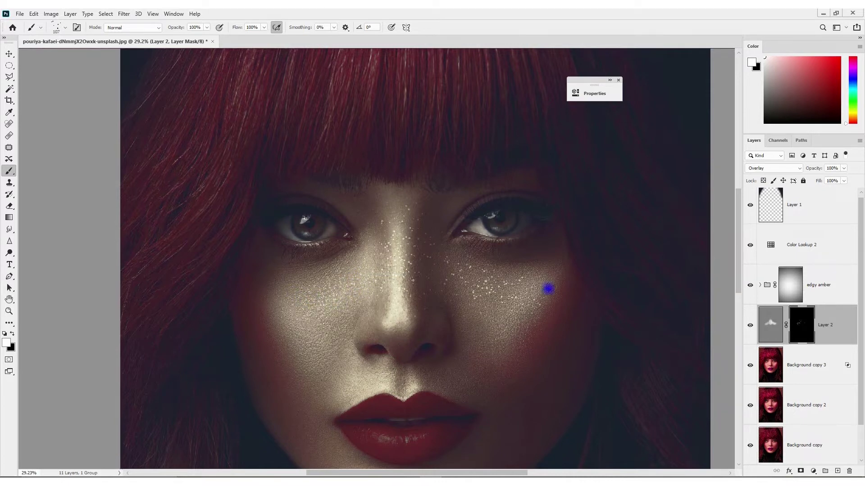
scroll(333, 284, up, 2)
scroll(441, 308, up, 1)
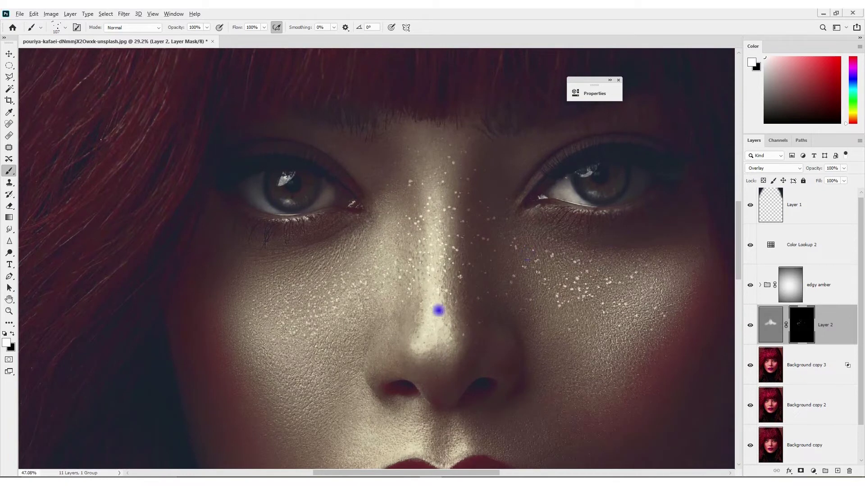
scroll(560, 286, up, 1)
scroll(467, 268, up, 1)
drag(429, 290, 395, 228)
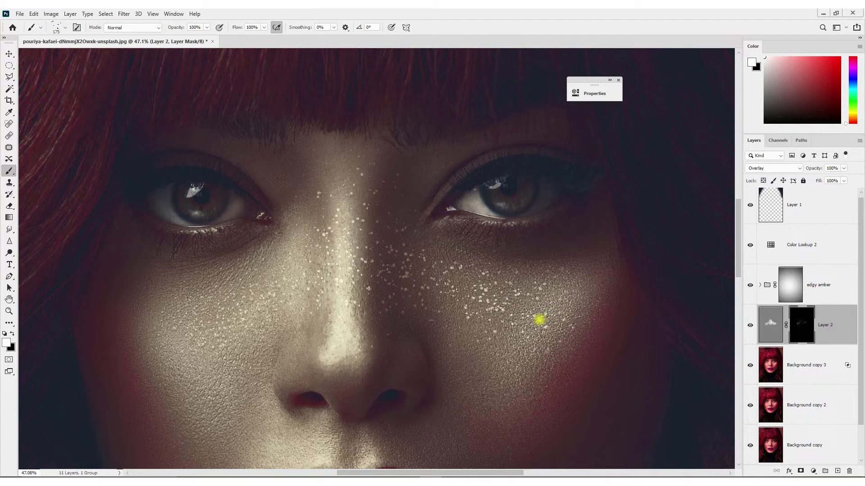
scroll(540, 320, down, 8)
drag(350, 306, 378, 292)
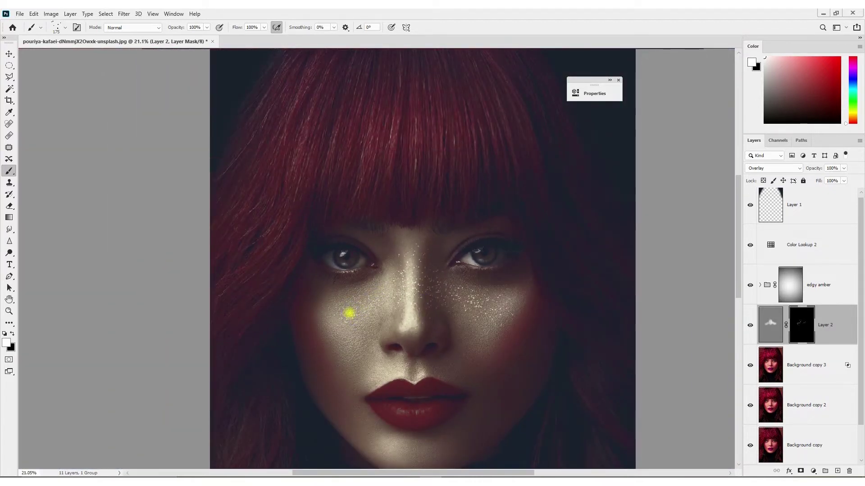
scroll(428, 256, down, 4)
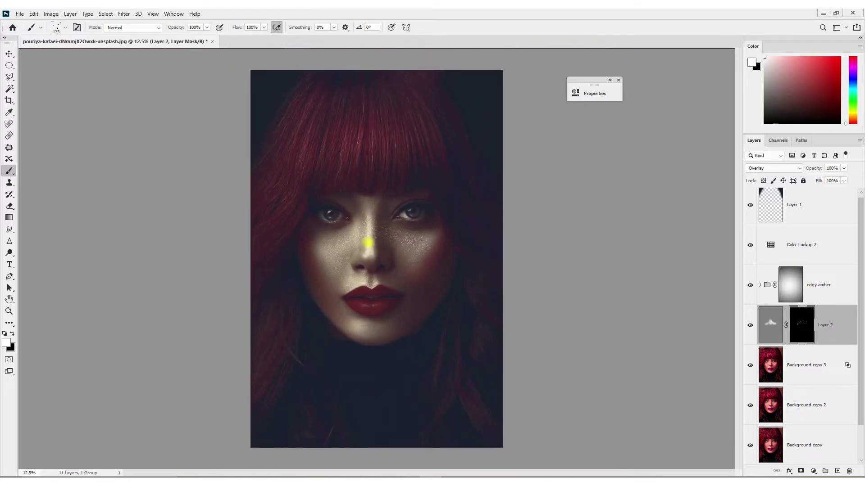
scroll(367, 243, up, 3)
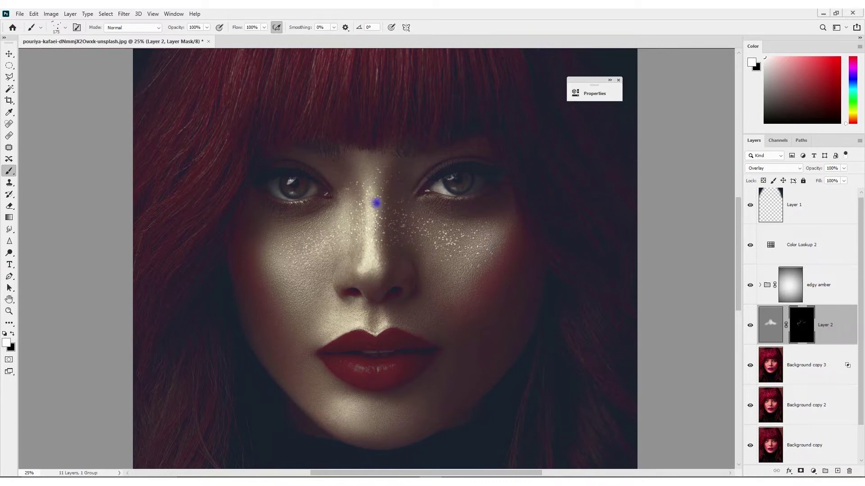
Erase stray sparkles from Layer 2's mask near the brow.
key(e)
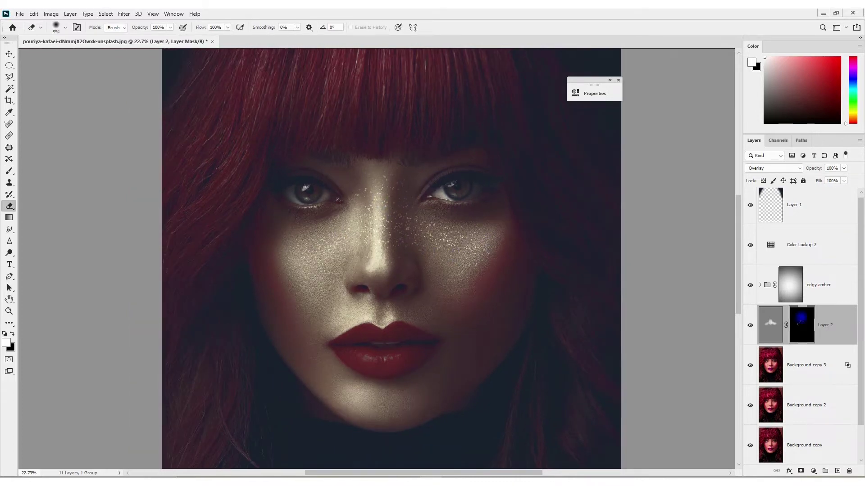
scroll(403, 176, up, 1)
scroll(399, 193, up, 6)
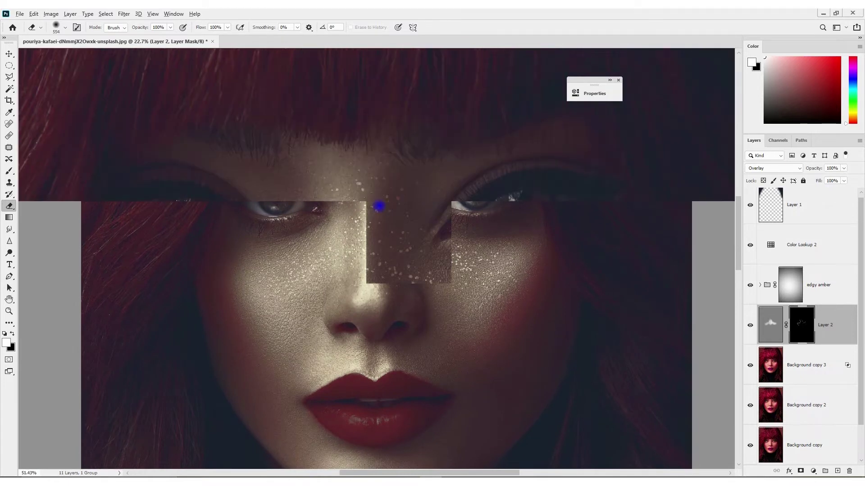
scroll(351, 238, up, 2)
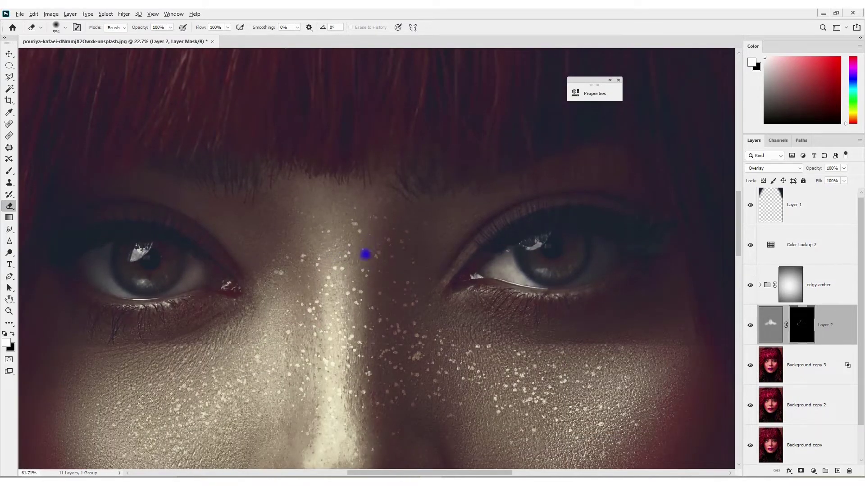
scroll(345, 256, up, 1)
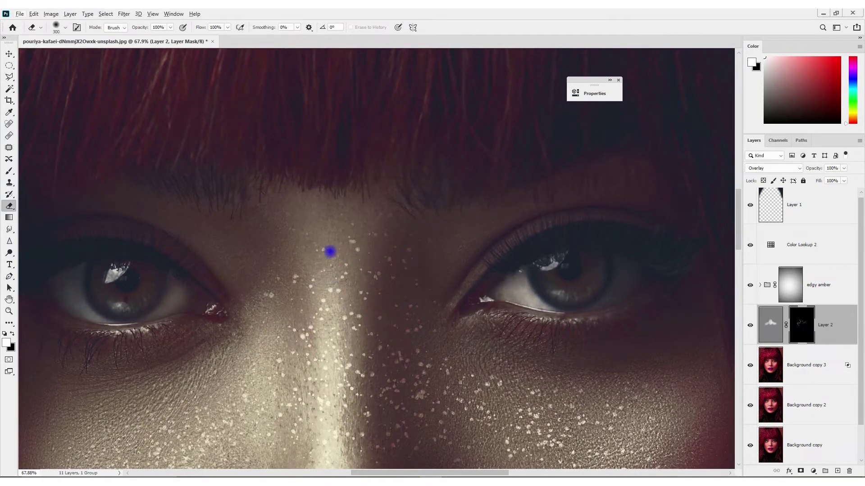
click(360, 214)
Fit the whole portrait in view and duplicate Layer 2 as Layer 2 copy.
scroll(411, 361, down, 1)
scroll(418, 240, down, 2)
key(ctrl+0)
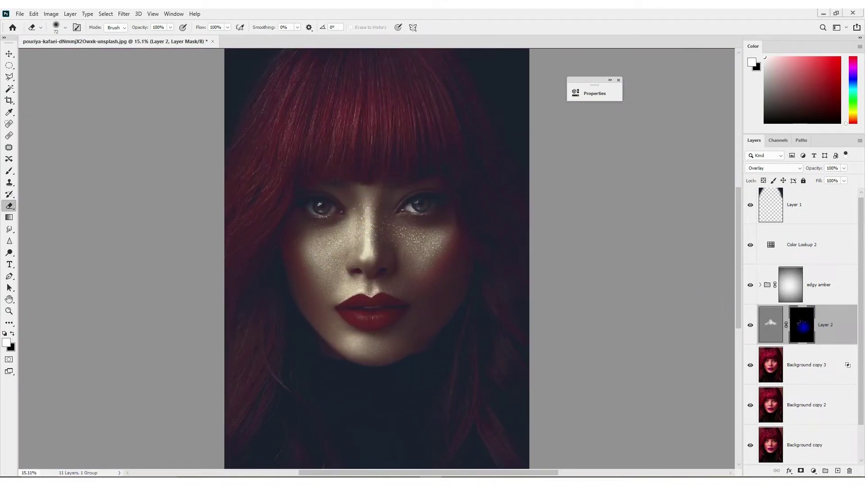
key(ctrl+j)
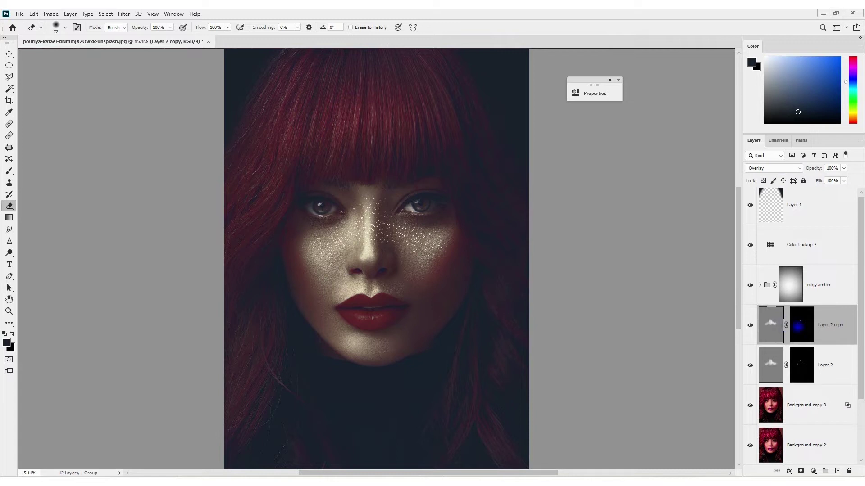
Apply a 9.0 radius Gaussian Blur to Layer 2 copy's mask.
click(801, 326)
click(124, 13)
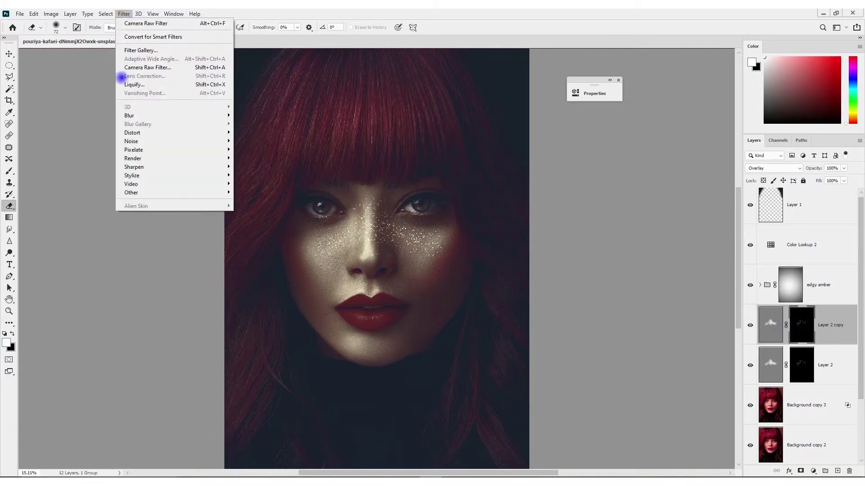
click(258, 149)
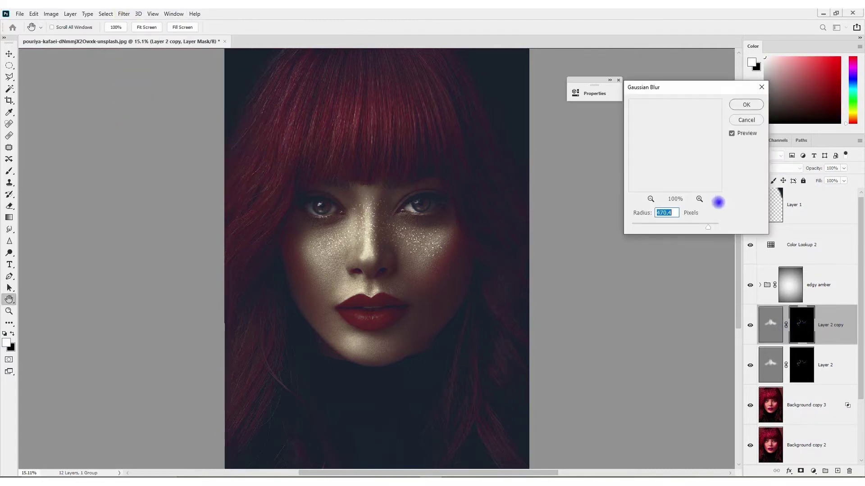
drag(664, 224, 659, 225)
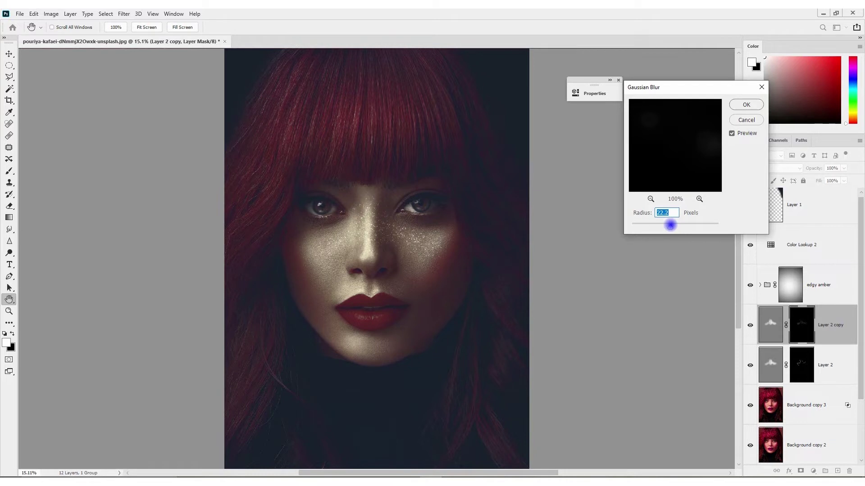
click(663, 225)
click(745, 106)
Hide Layer 2 copy and group both sparkle layers as 'eye down sparkels'.
key(e)
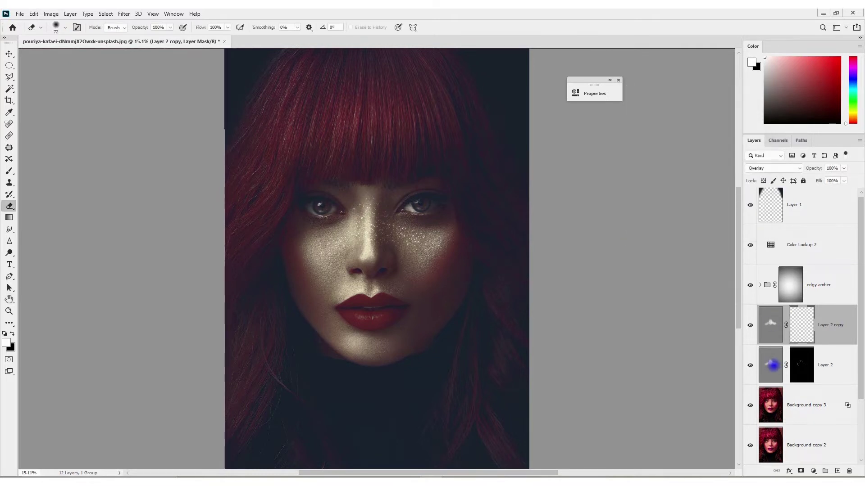
click(750, 326)
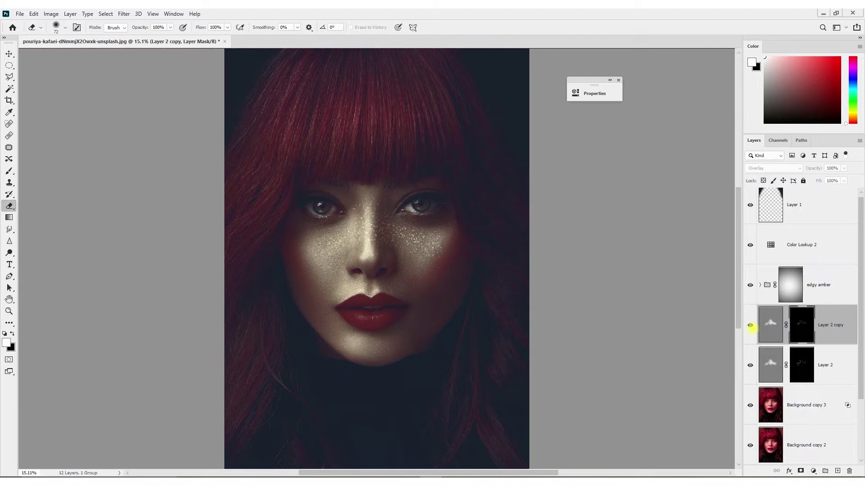
shift+click(827, 364)
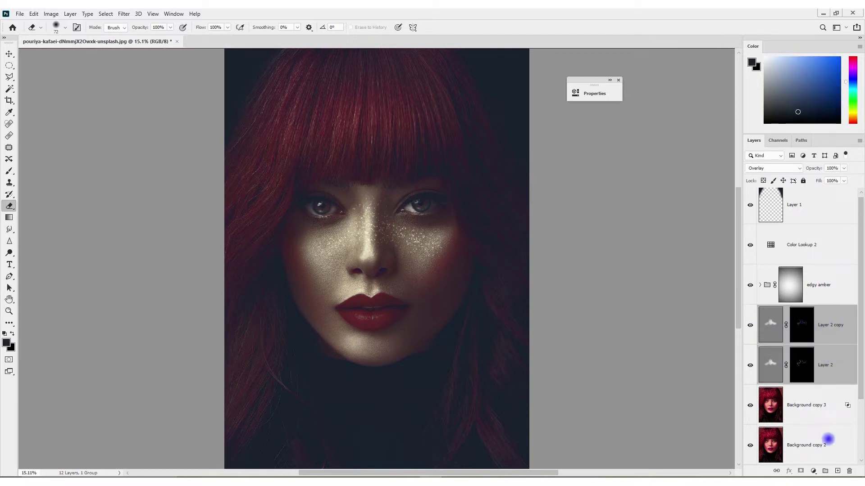
click(825, 470)
double_click(783, 310)
text(tone_down_sparkels)
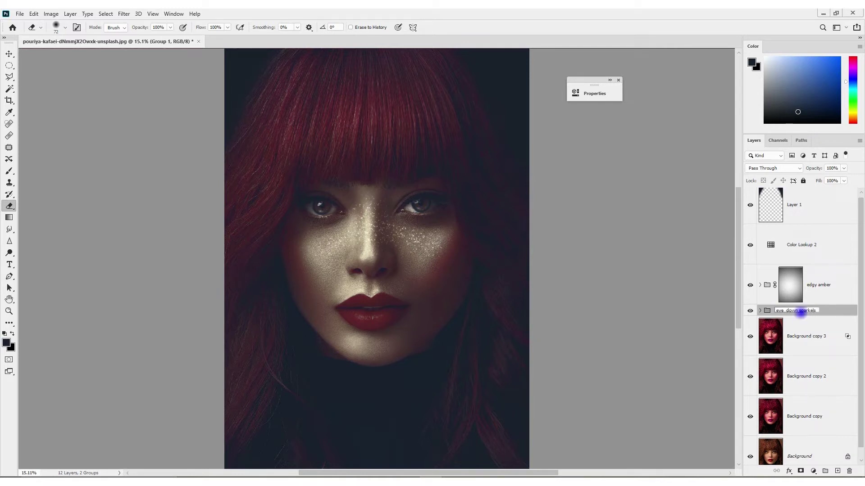
key(Return)
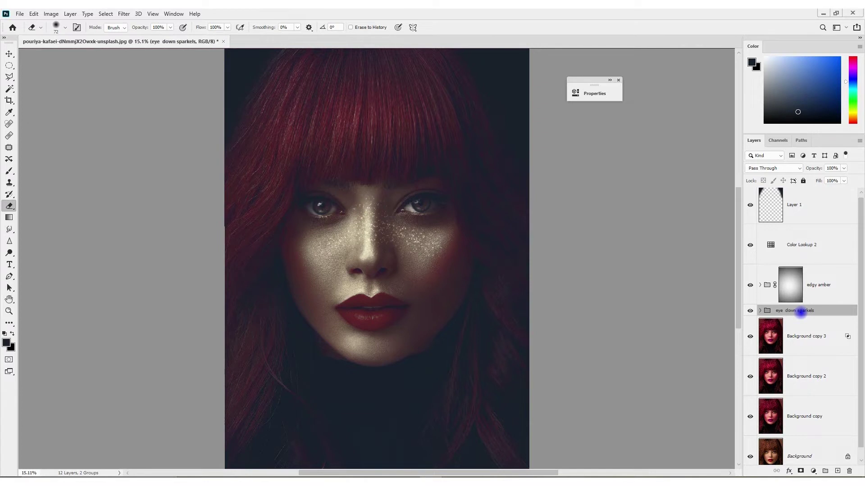
scroll(402, 285, down, 1)
click(9, 53)
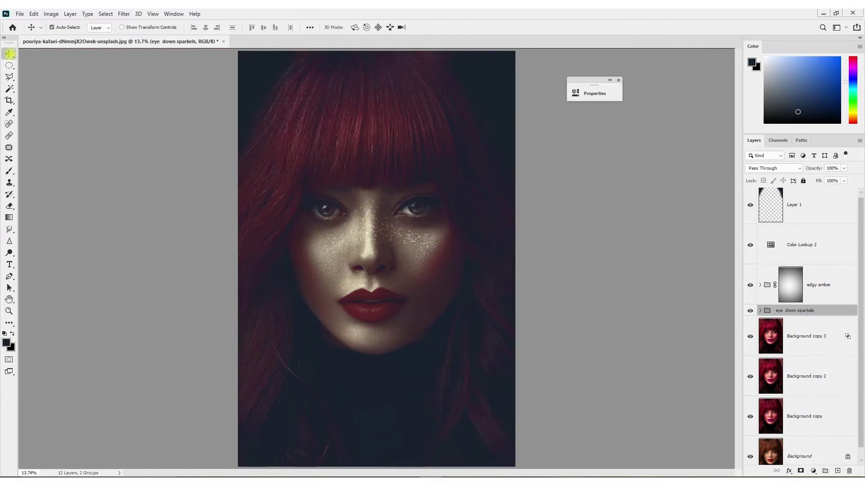
scroll(379, 185, down, 1)
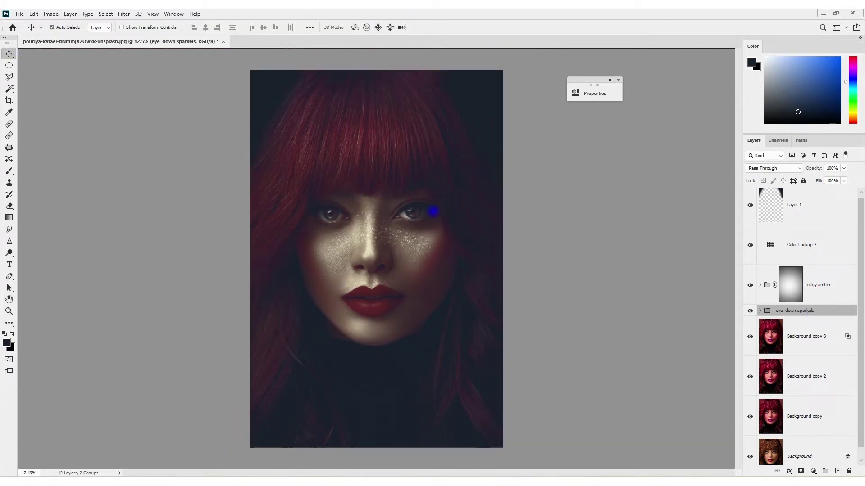
scroll(384, 266, up, 1)
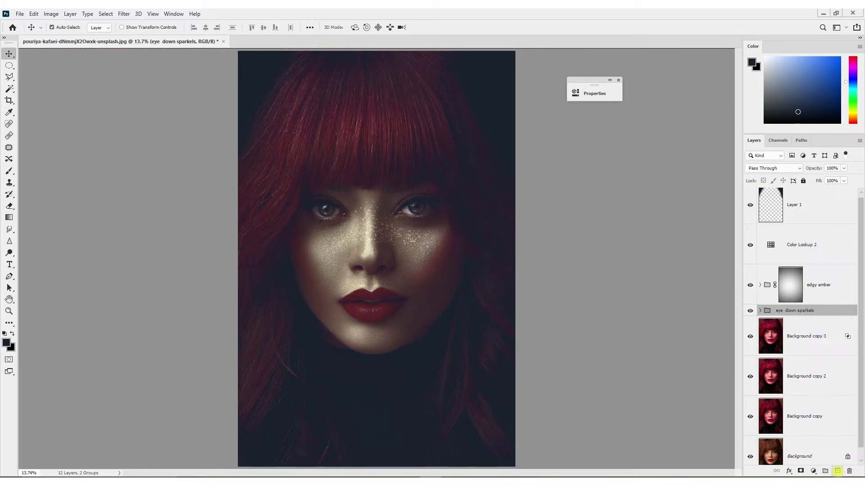
Add a new layer above the sparkle group filled with 50% gray in Overlay mode.
click(837, 471)
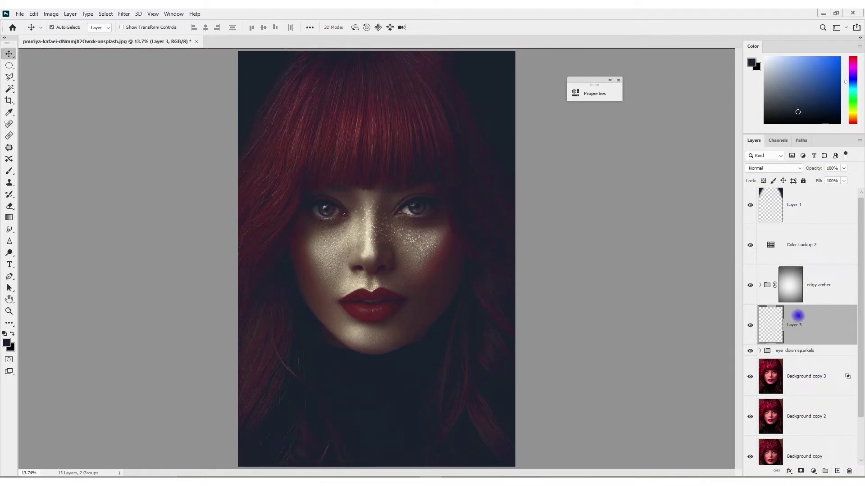
key(shift+F5)
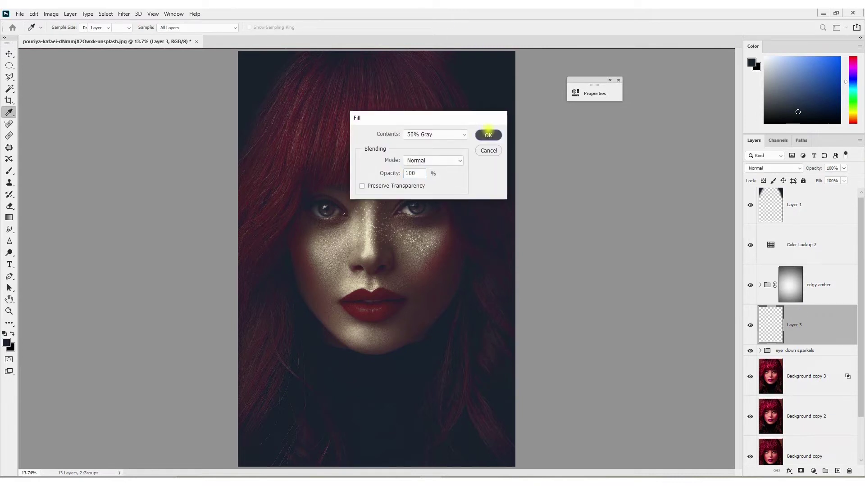
click(489, 134)
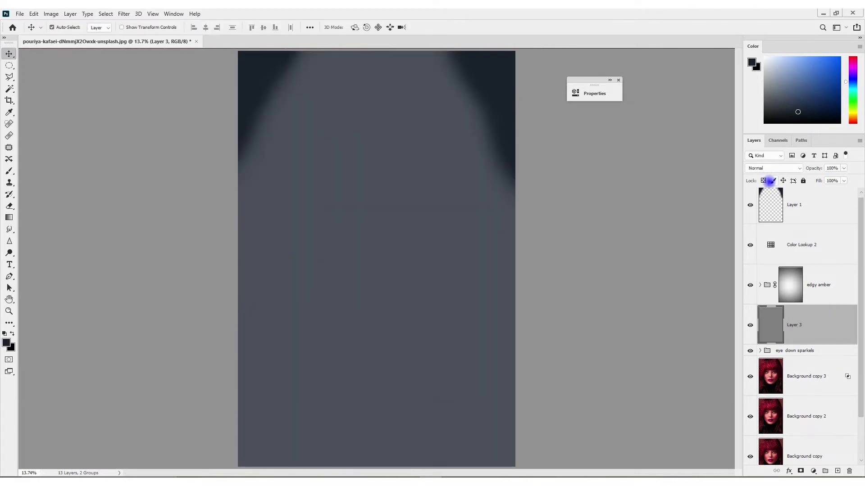
click(765, 168)
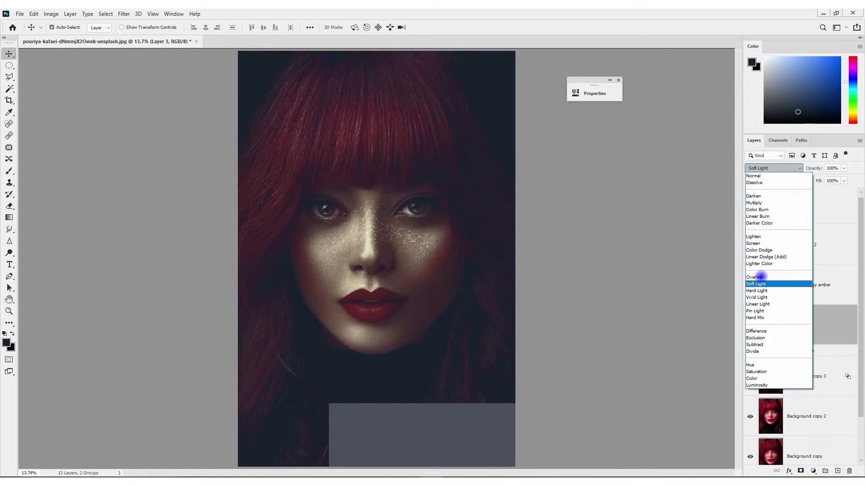
click(760, 277)
Dodge the hair on the left side with an enlarged brush.
click(10, 253)
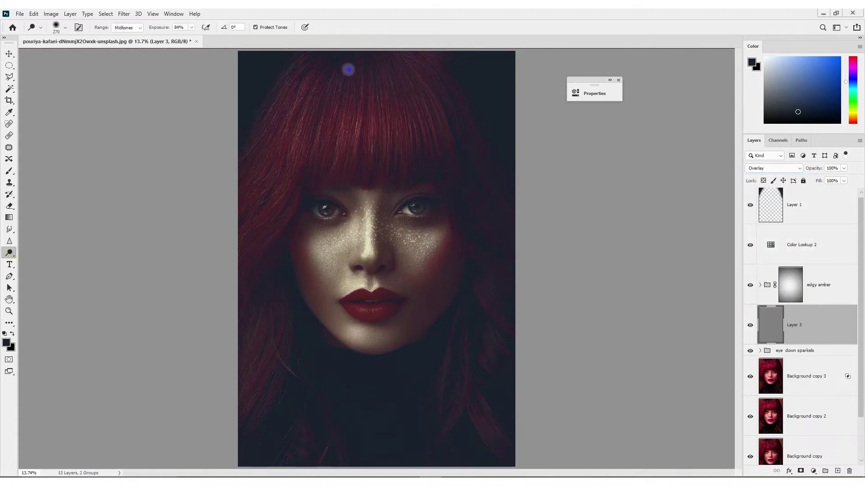
drag(311, 153, 395, 133)
drag(345, 127, 301, 125)
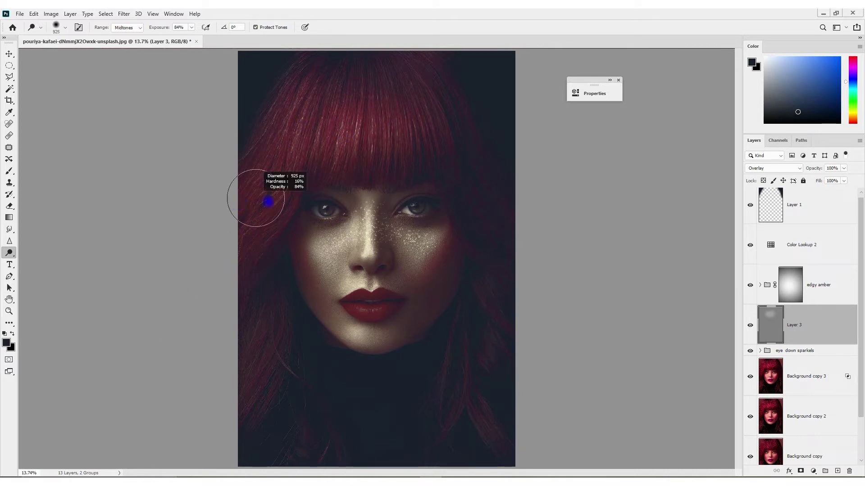
double_click(795, 325)
text(dimension)
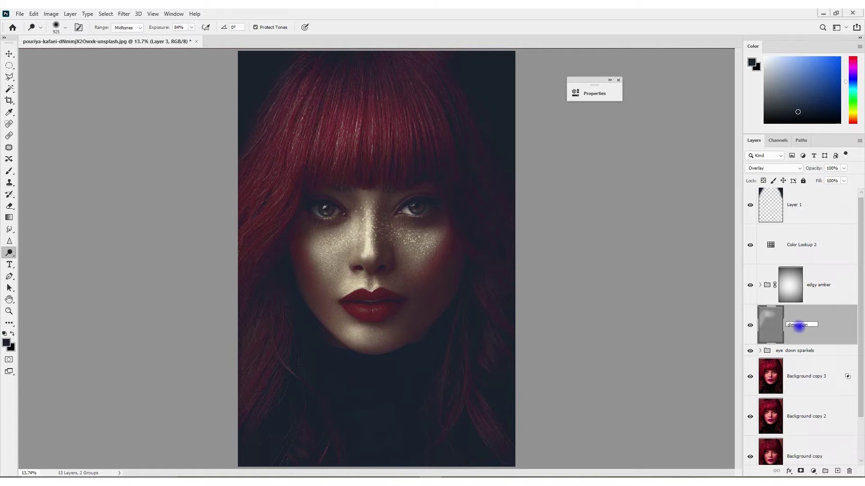
Name the gray layer 'dimension' and dodge the left side of the hair.
key(Return)
drag(333, 130, 392, 134)
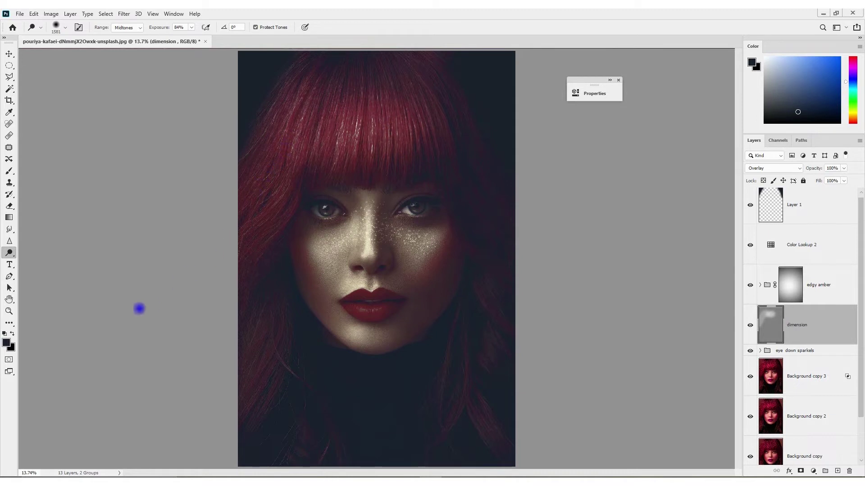
drag(251, 319, 232, 319)
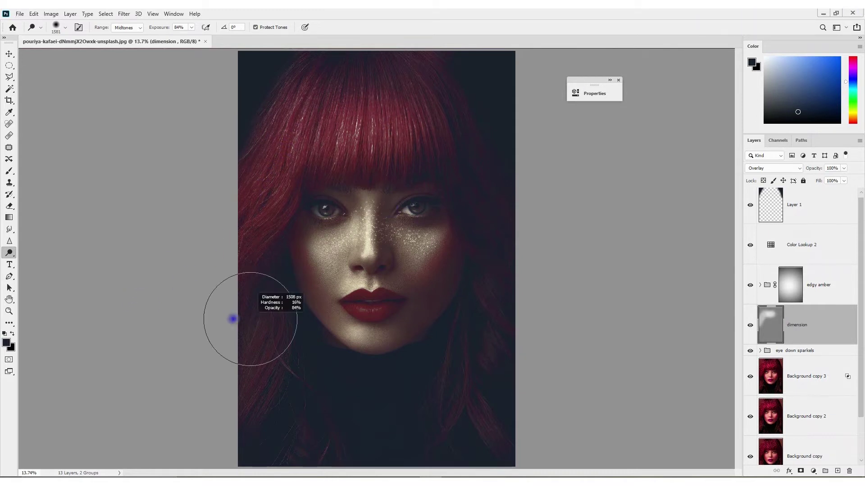
drag(250, 264, 253, 284)
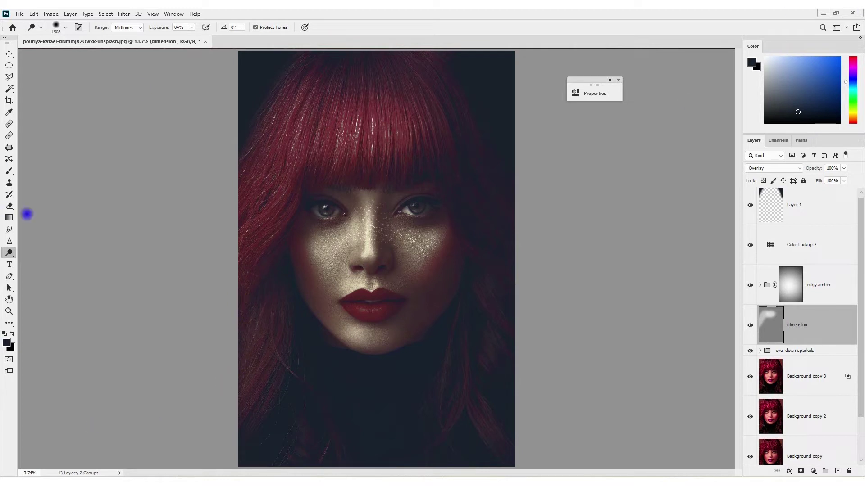
drag(287, 326, 239, 348)
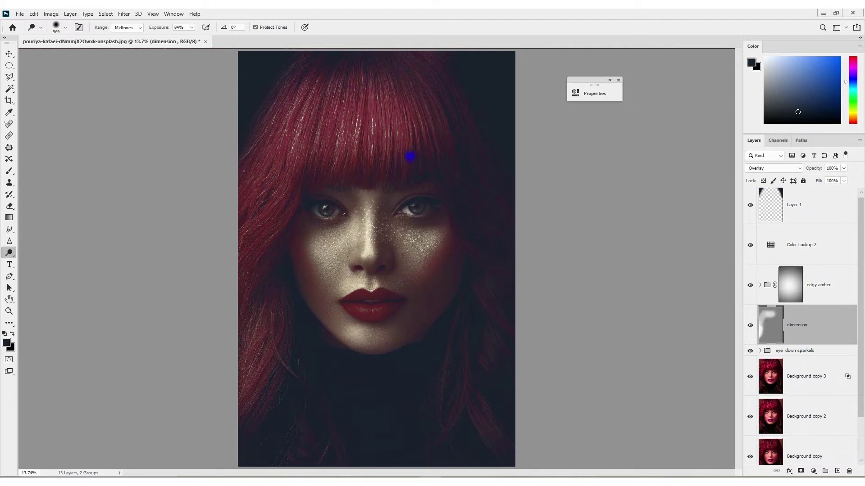
drag(384, 175, 386, 169)
drag(377, 148, 407, 131)
Dodge the lower-left and upper-right hair and the cheek, then fade the stroke at 100%.
click(254, 386)
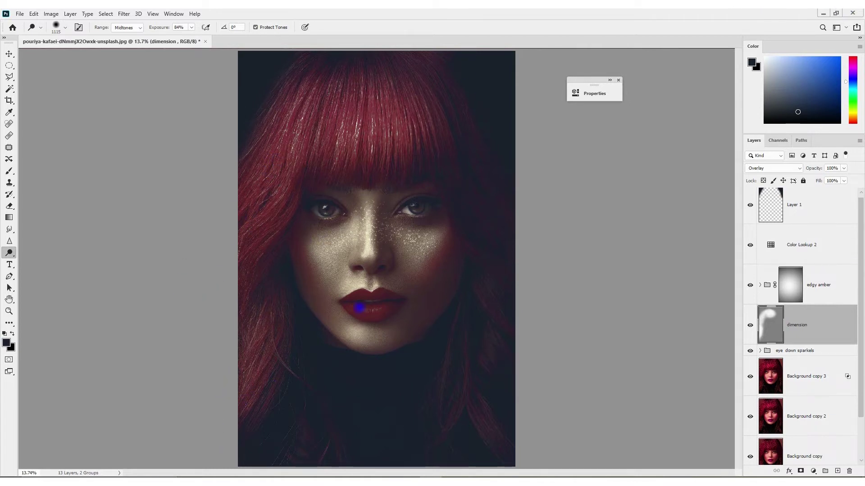
drag(271, 149, 457, 77)
drag(333, 209, 321, 212)
drag(306, 296, 399, 342)
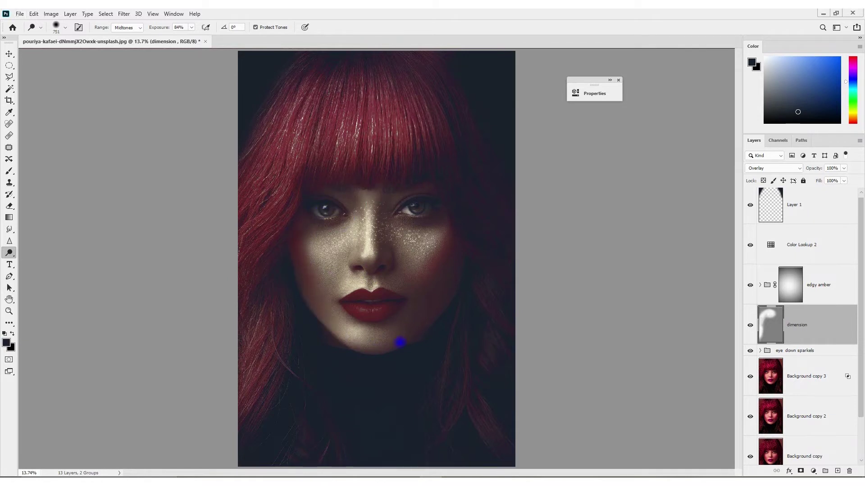
key(ctrl+shift+f)
text(100)
key(Return)
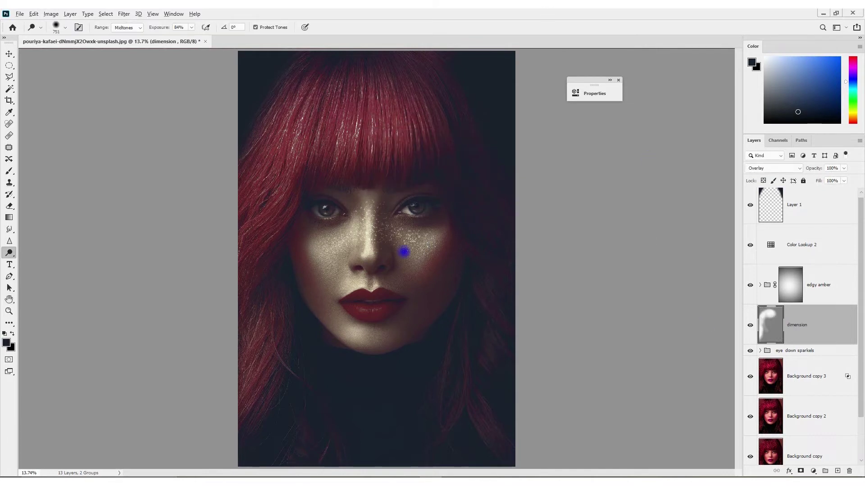
Fit the portrait in view and add a new empty layer above Layer 1.
key(ctrl+minus)
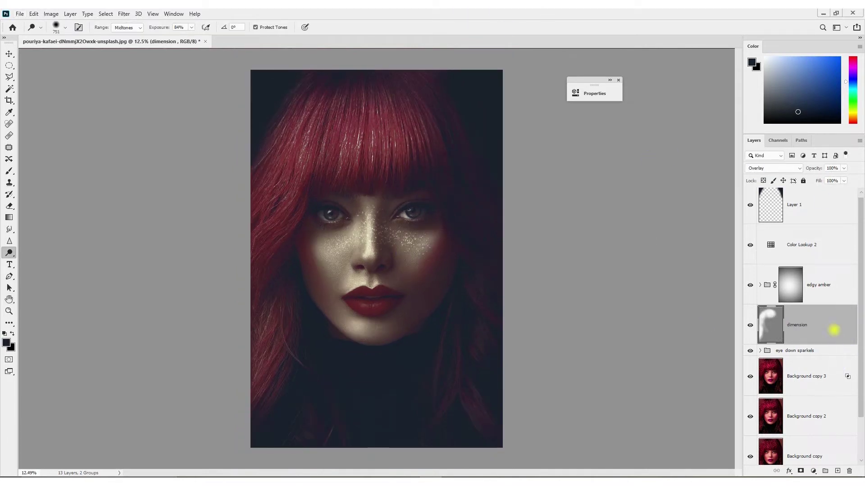
key(ctrl+0)
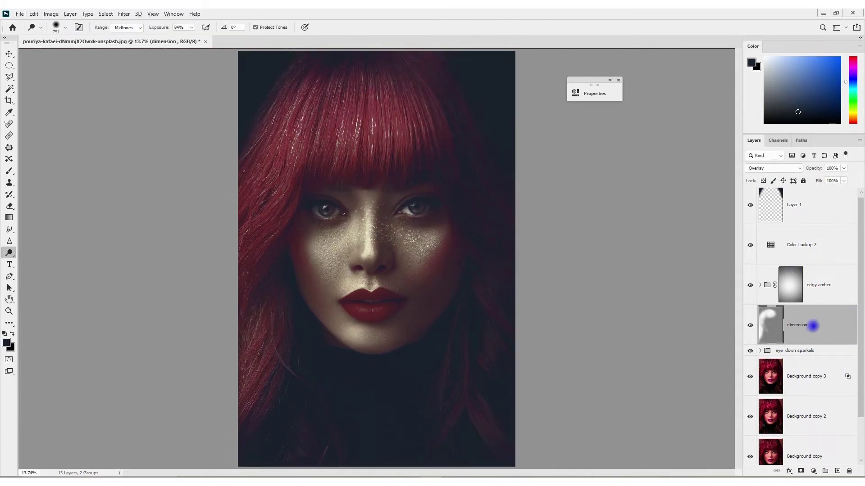
click(796, 207)
click(837, 471)
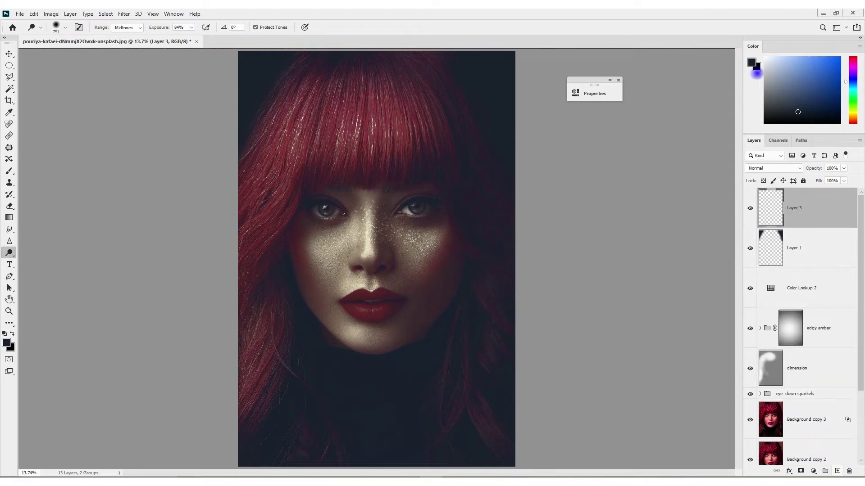
Paint a soft cream glow sampled from the face with a large soft round brush.
key(b)
alt+click(368, 245)
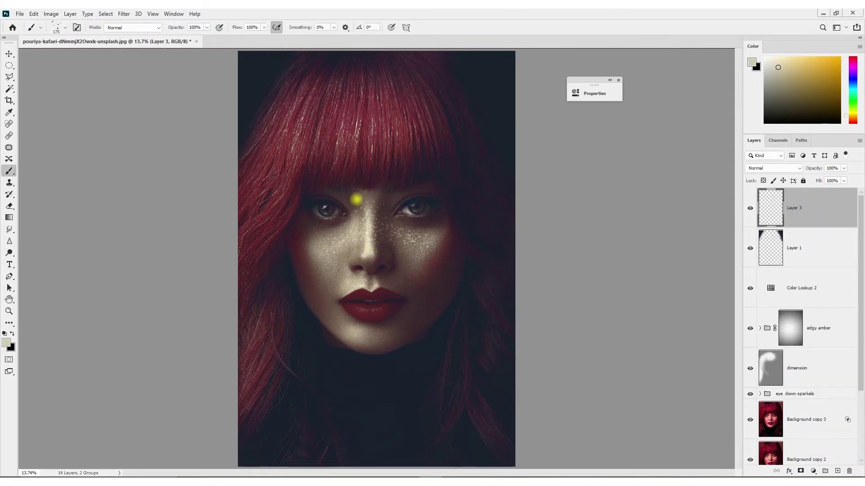
right_click(356, 199)
click(411, 180)
mouse_move(298, 214)
mouse_down()
mouse_move(372, 217)
mouse_move(371, 244)
mouse_move(380, 241)
mouse_up()
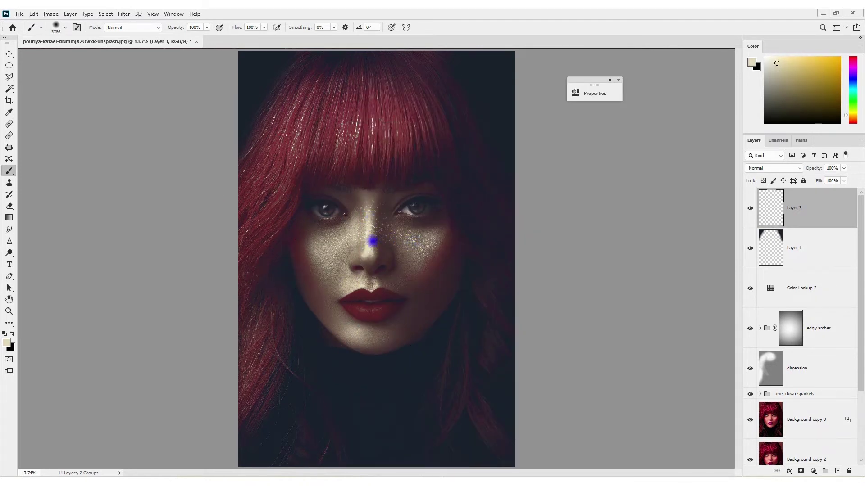
click(365, 238)
Scale the cream glow to about 186% and move it to the top edge.
scroll(365, 239, down, 2)
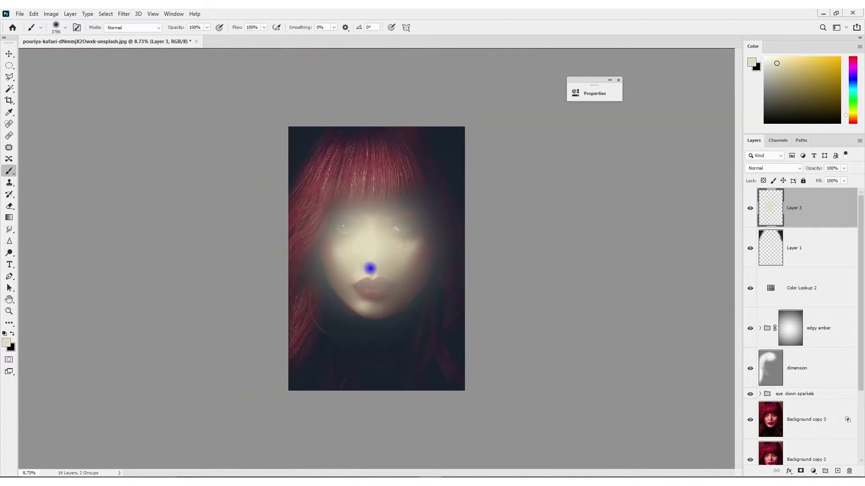
key(v)
key(ctrl+t)
drag(466, 253, 542, 230)
drag(402, 243, 309, 237)
mouse_move(439, 182)
mouse_down()
mouse_move(473, 177)
mouse_move(465, 168)
mouse_up()
drag(393, 262, 395, 248)
drag(463, 148, 426, 171)
drag(340, 176, 366, 151)
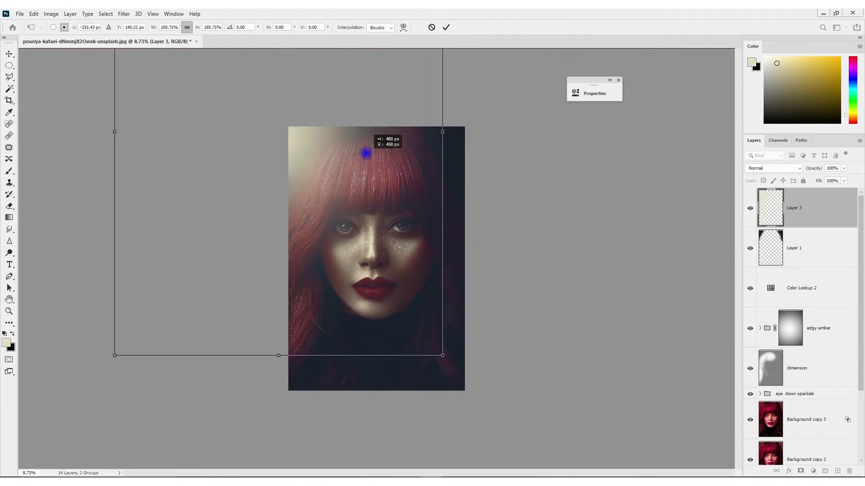
Settle the glow at about 173% over the upper-left hair and select the dimension layer.
key(ctrl+plus)
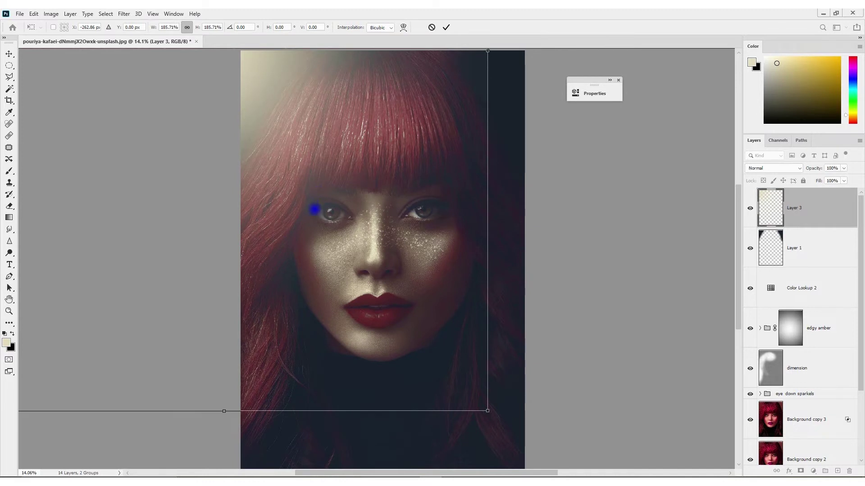
drag(293, 100, 299, 125)
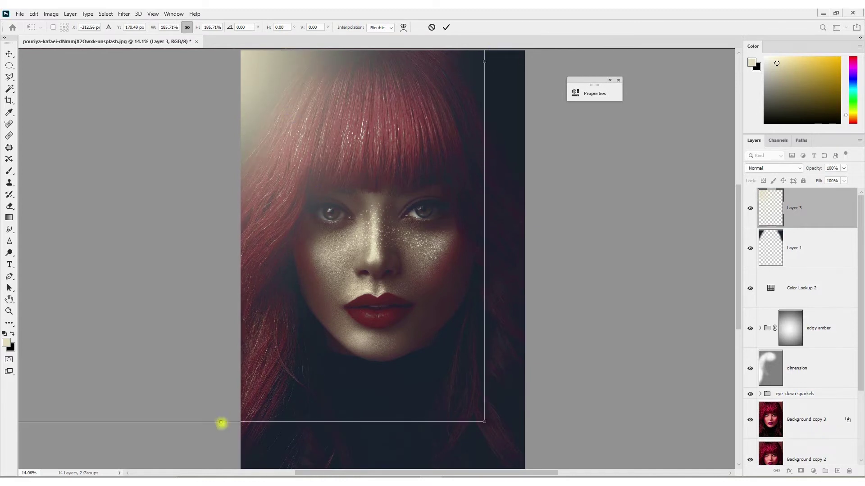
drag(221, 423, 221, 372)
drag(323, 138, 326, 161)
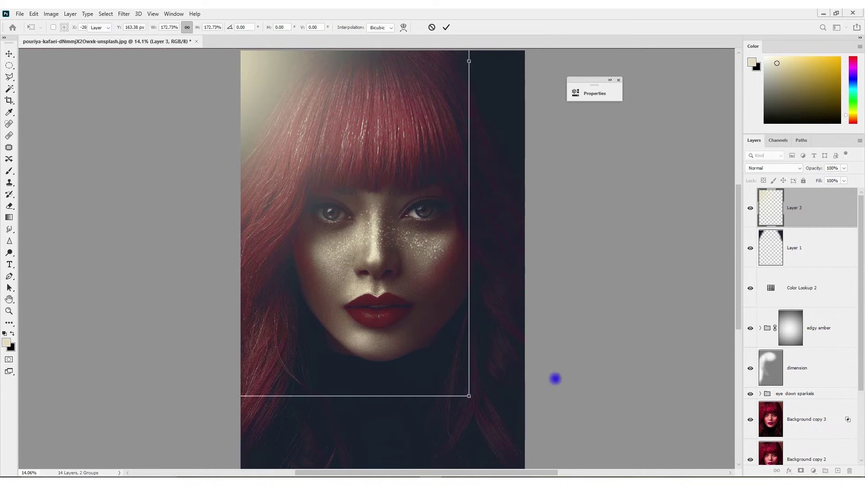
key(Return)
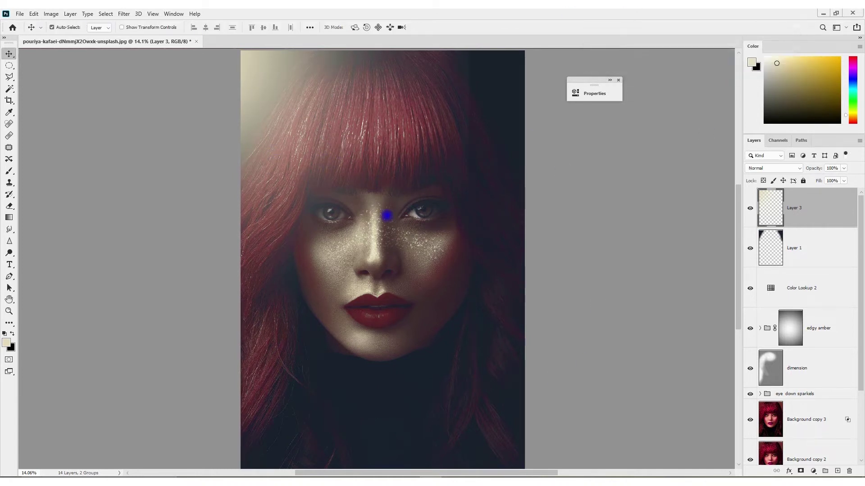
scroll(386, 221, down, 1)
click(778, 364)
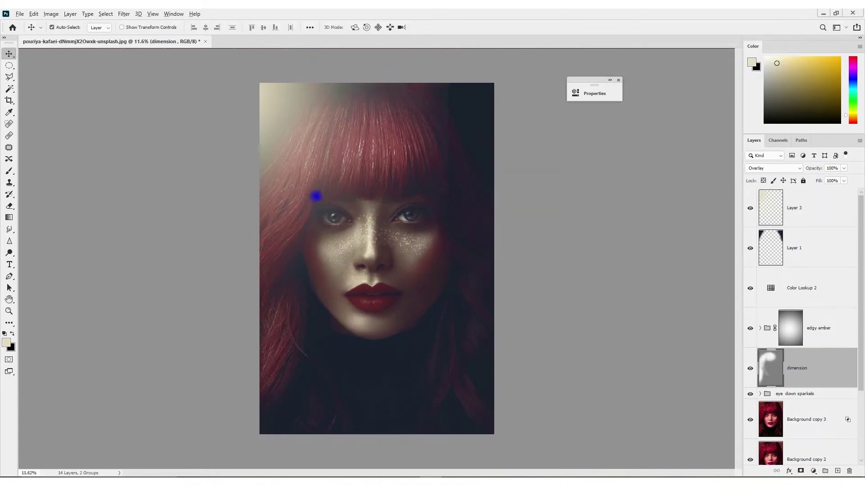
Add a white layer mask to the dimension layer and size a small brush to paint on it.
scroll(314, 193, up, 1)
click(800, 471)
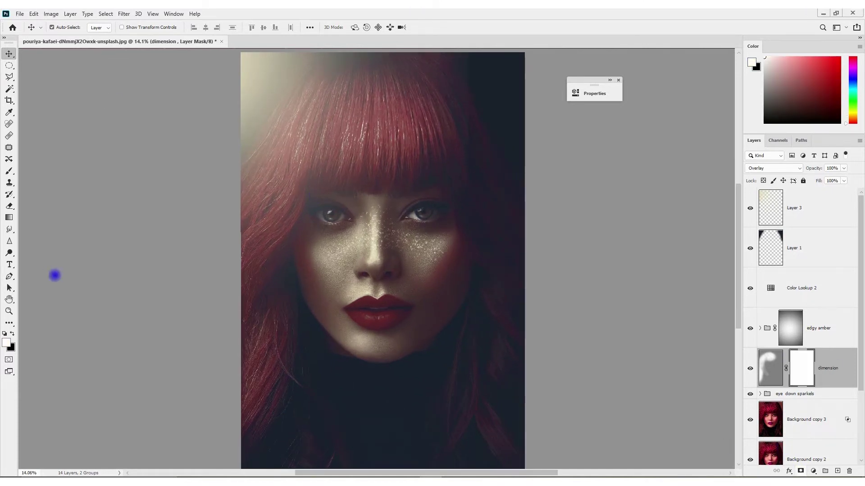
key(b)
right_click(367, 170)
drag(311, 232, 199, 236)
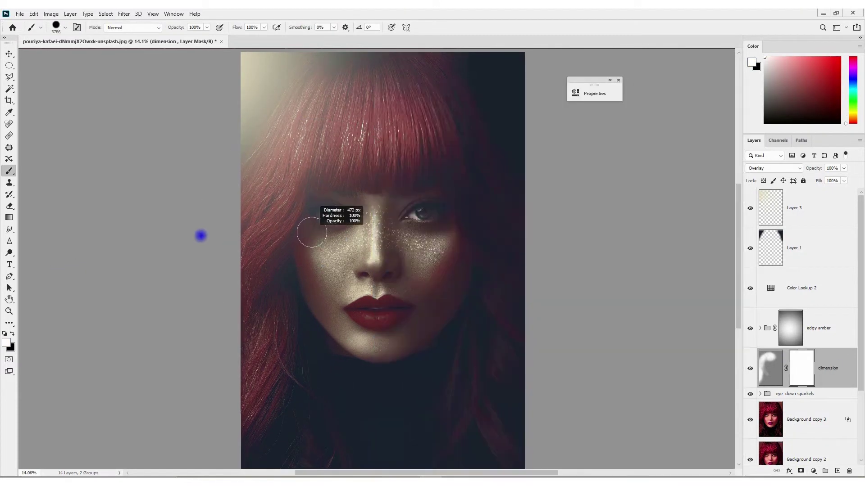
key(bracketright)
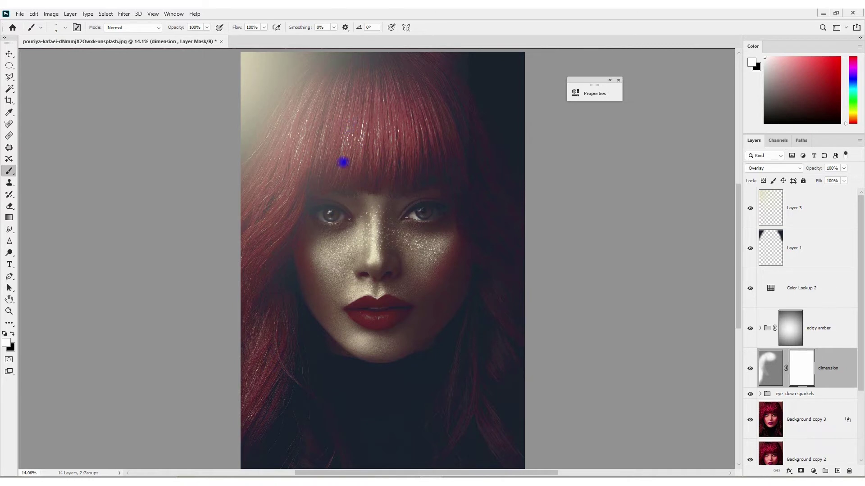
scroll(342, 162, up, 3)
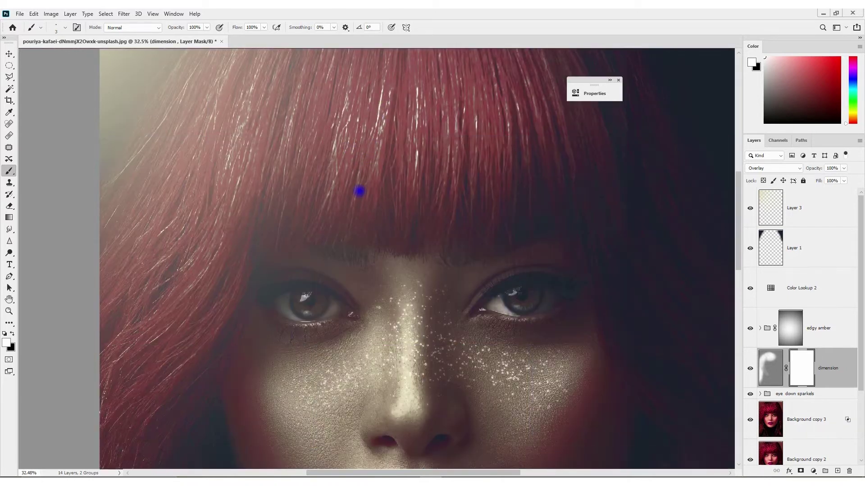
key(bracketright)
key(bracketright)
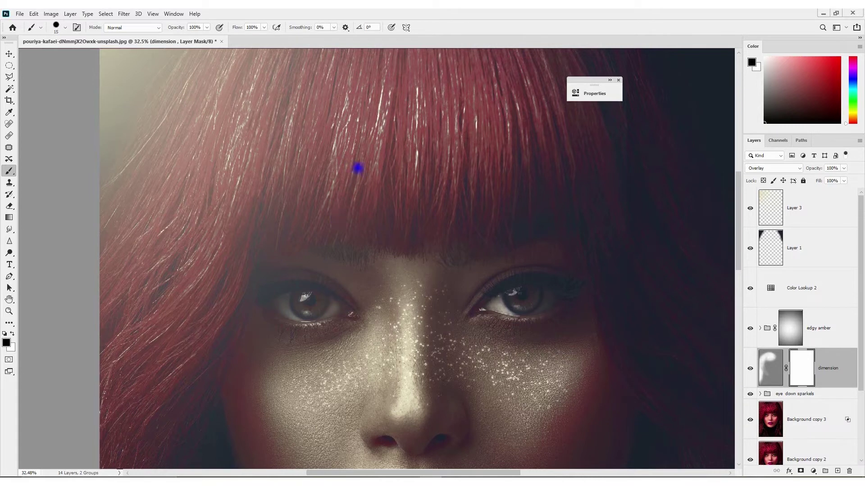
key(bracketleft)
Target the dimension layer's image and set up a small Dodge brush at Midtones, 84% exposure.
scroll(337, 212, down, 2)
scroll(362, 200, down, 2)
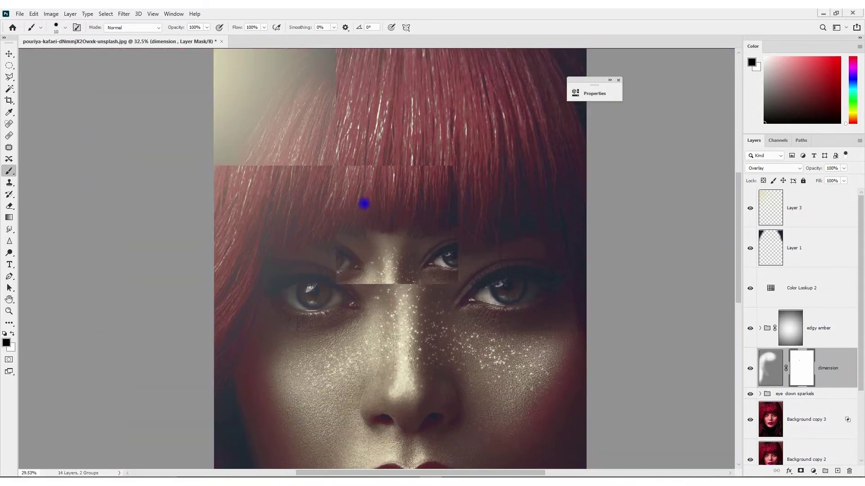
scroll(323, 284, down, 1)
scroll(322, 284, left, 1)
click(771, 368)
click(9, 253)
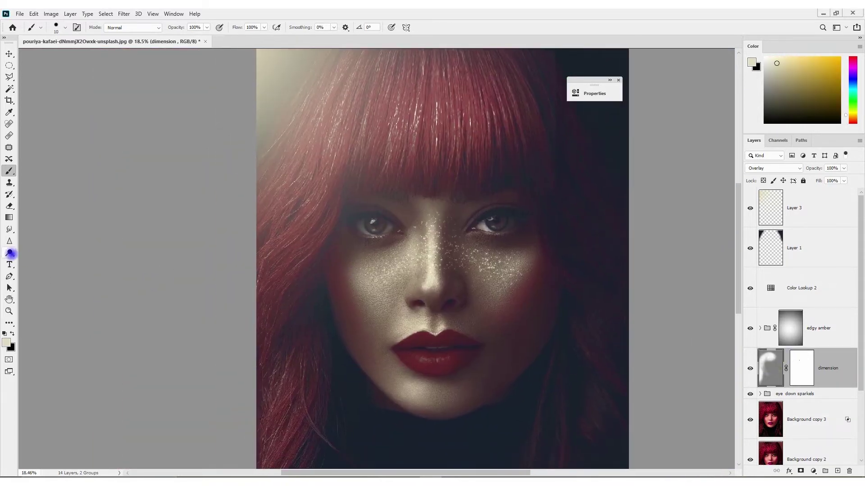
drag(418, 243, 314, 244)
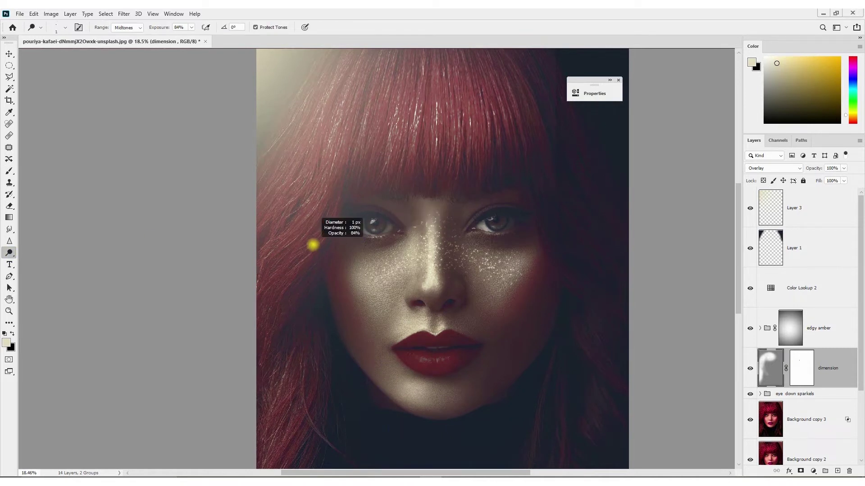
Dodge thin strand highlights over the left-side hair with a 44 px Midtones brush.
click(332, 209)
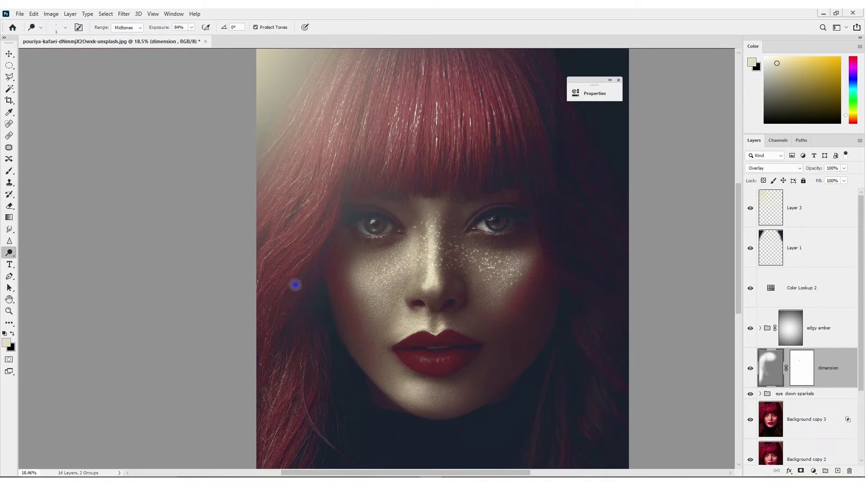
scroll(343, 208, down, 4)
scroll(343, 208, left, 1)
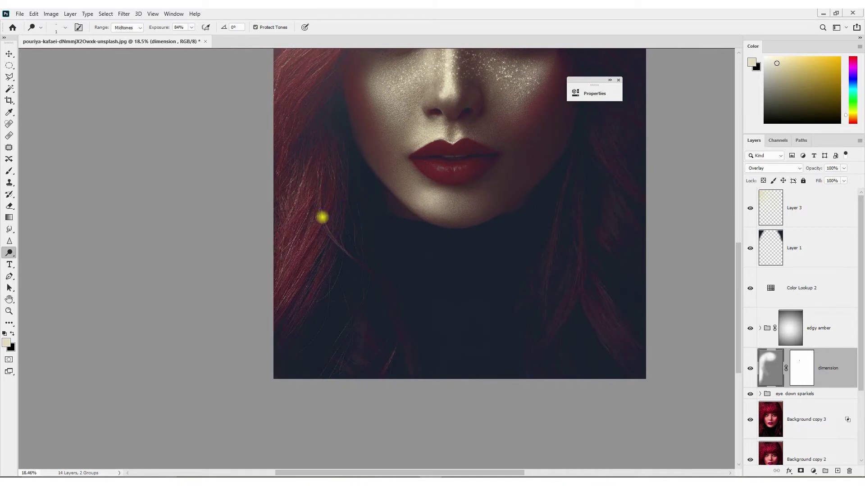
drag(359, 266, 329, 224)
drag(317, 271, 341, 201)
scroll(272, 196, up, 3)
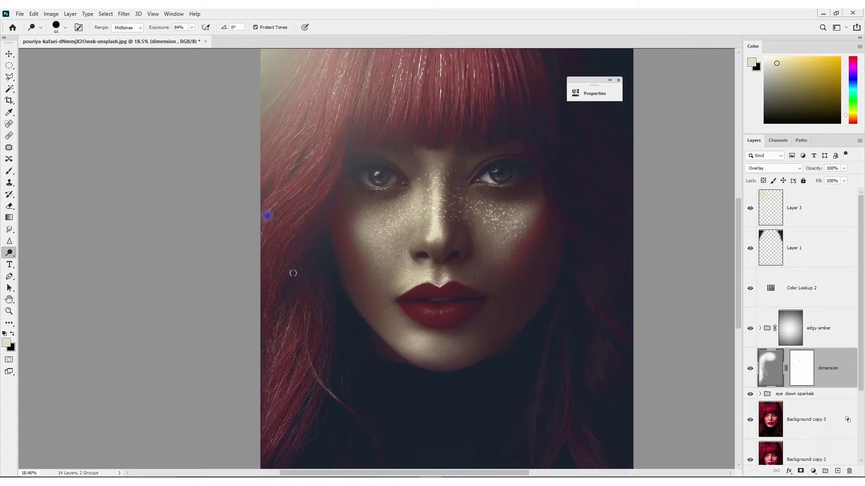
drag(289, 150, 306, 167)
Solo the dimension layer to check the strands, restore all layers, then select Layer 3.
alt+click(749, 369)
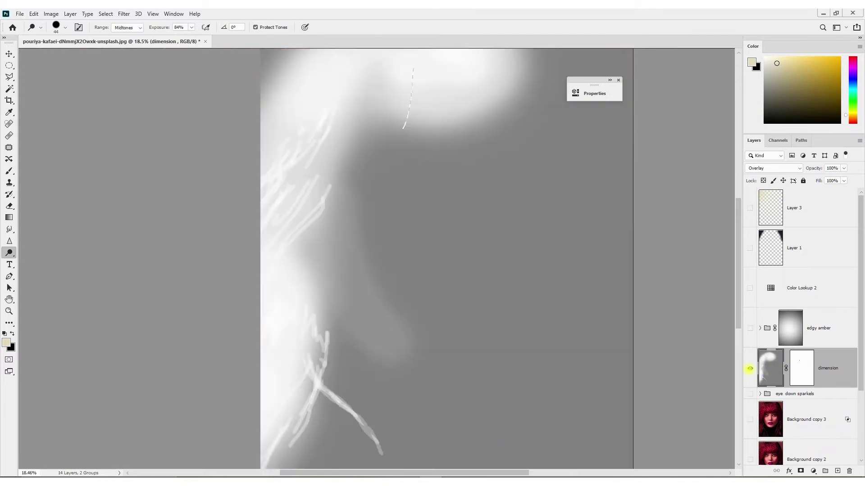
alt+click(750, 368)
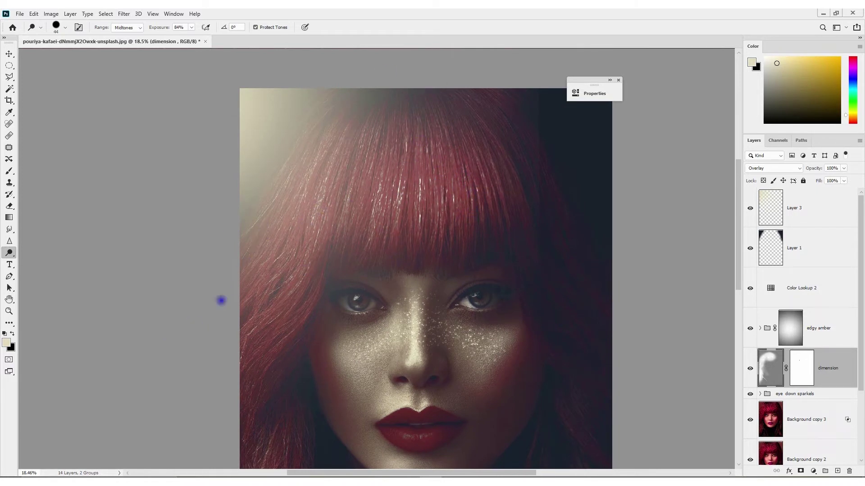
scroll(442, 236, down, 3)
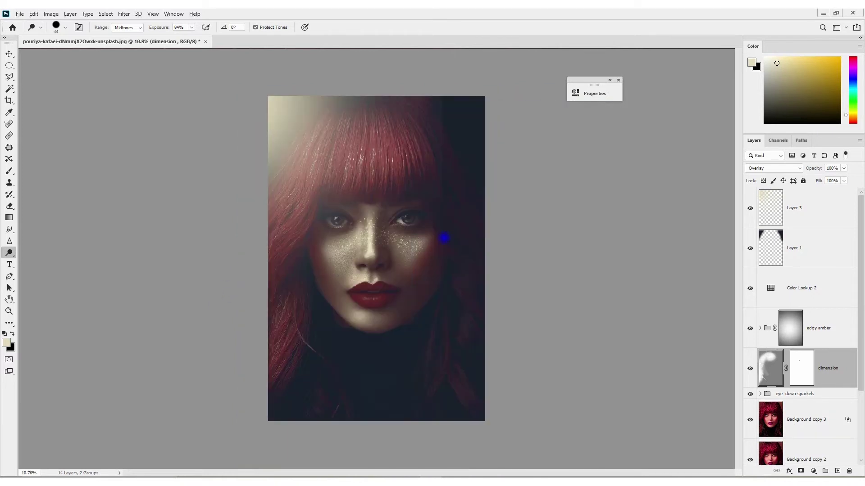
key(alt+shift+bracketright)
Shift Layer 3's cream glow right and down, then add a new Layer 4 above dimension.
key(ctrl+t)
mouse_move(299, 141)
mouse_down()
mouse_move(317, 158)
mouse_move(305, 165)
mouse_up()
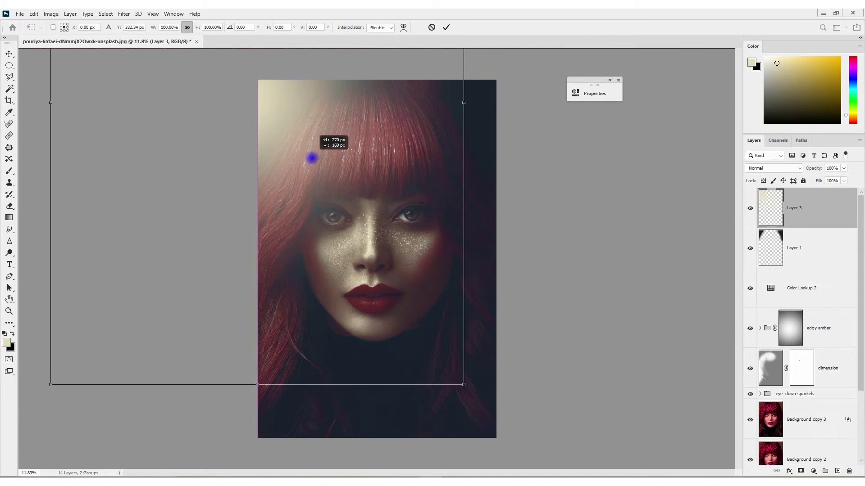
key(Return)
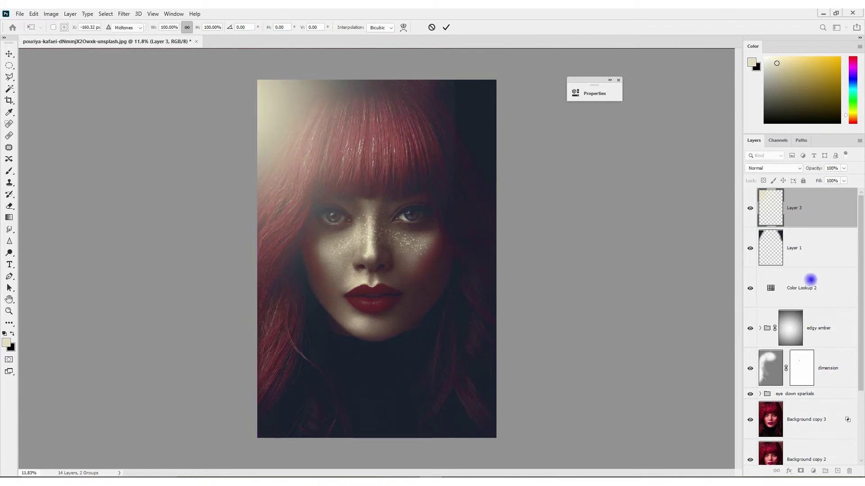
key(o)
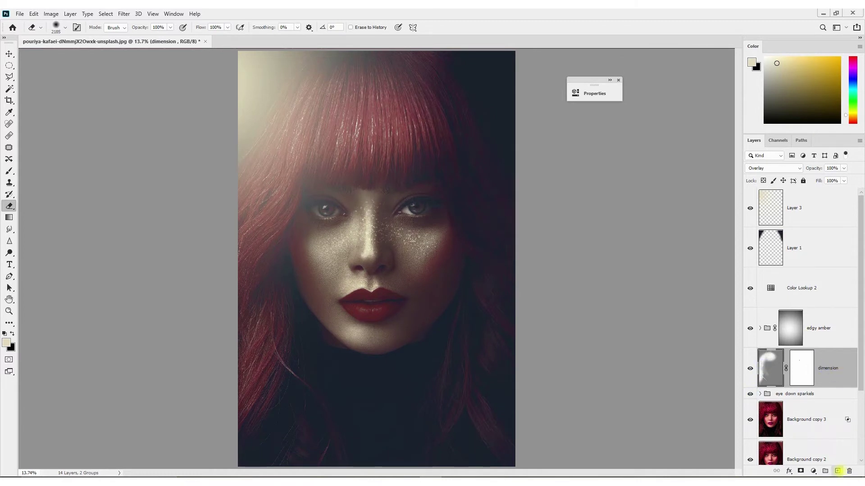
click(837, 471)
Fill Layer 4 with 50% Gray and set its blend mode to Soft Light.
key(shift+F5)
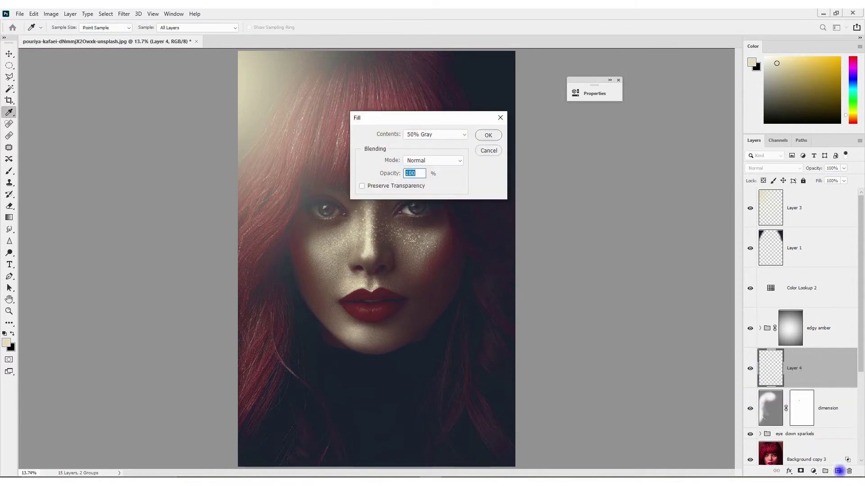
key(Return)
key(e)
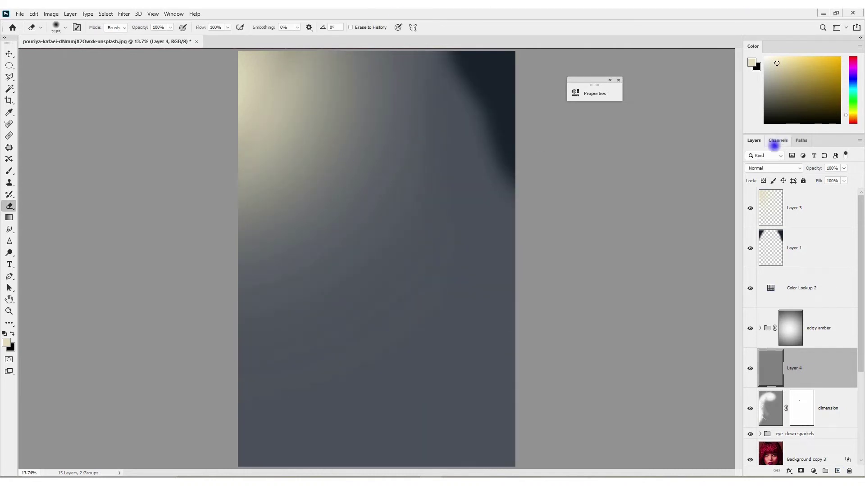
click(768, 168)
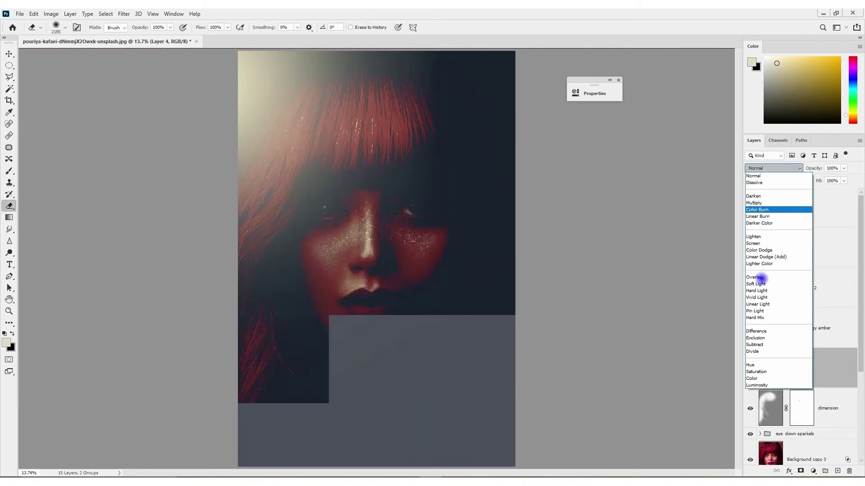
click(756, 284)
Dodge the face on Layer 4 with a 510 px brush, then add an empty Layer 5.
click(9, 253)
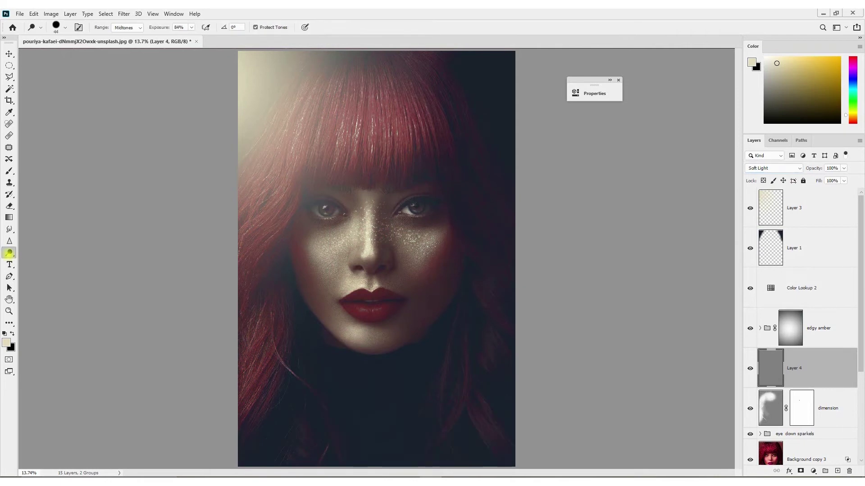
drag(395, 340, 379, 340)
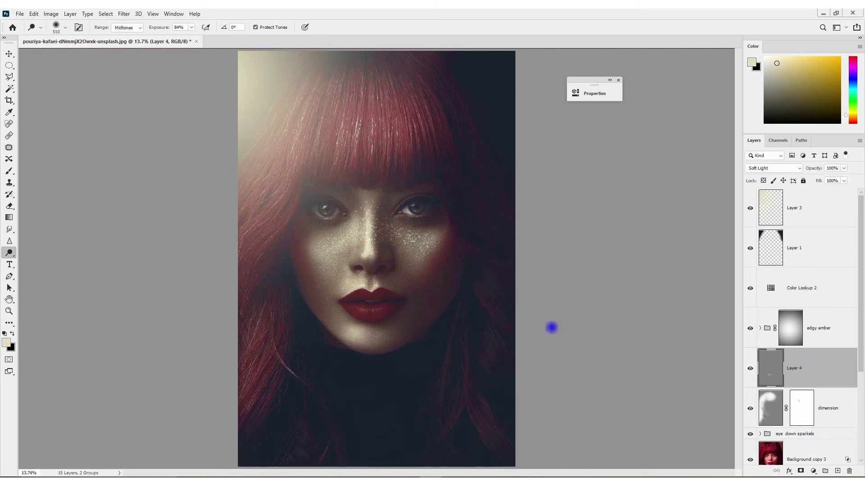
scroll(378, 333, up, 2)
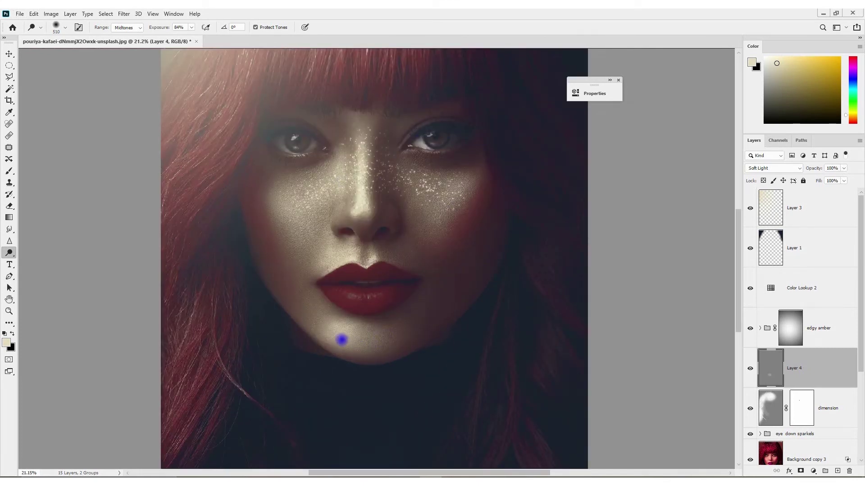
scroll(381, 335, up, 1)
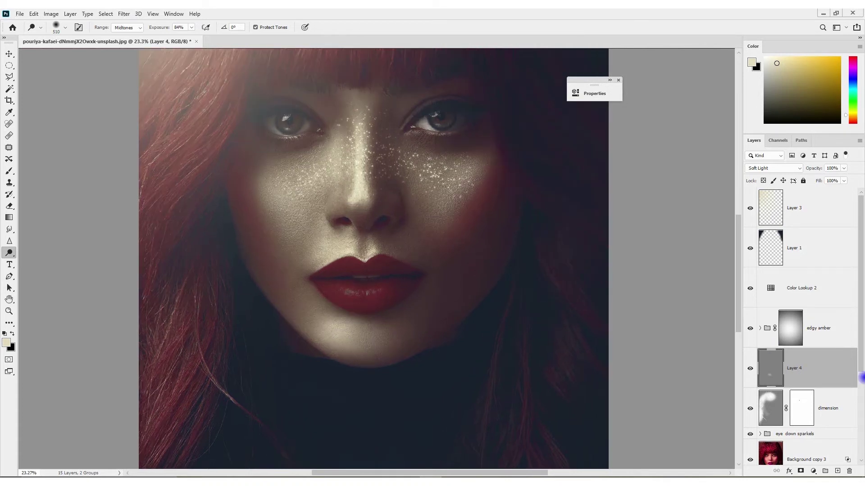
click(837, 471)
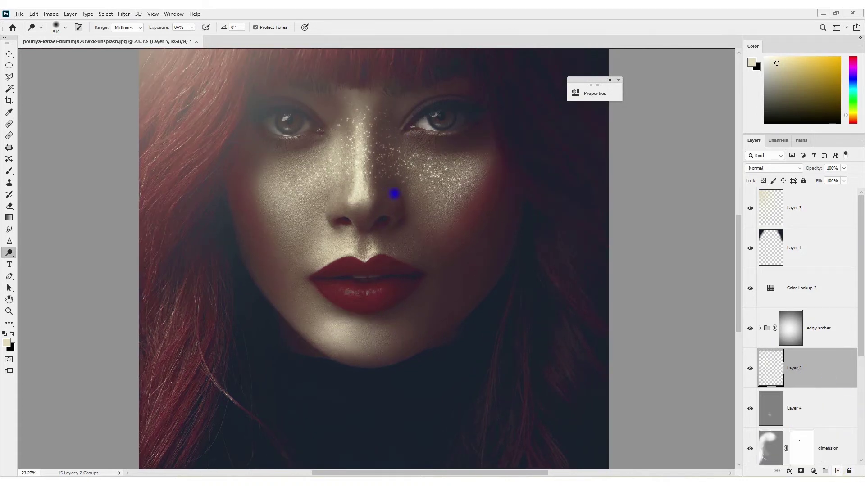
Paint a white Soft Round brush stroke across the lower lip on Layer 5.
key(b)
right_click(367, 295)
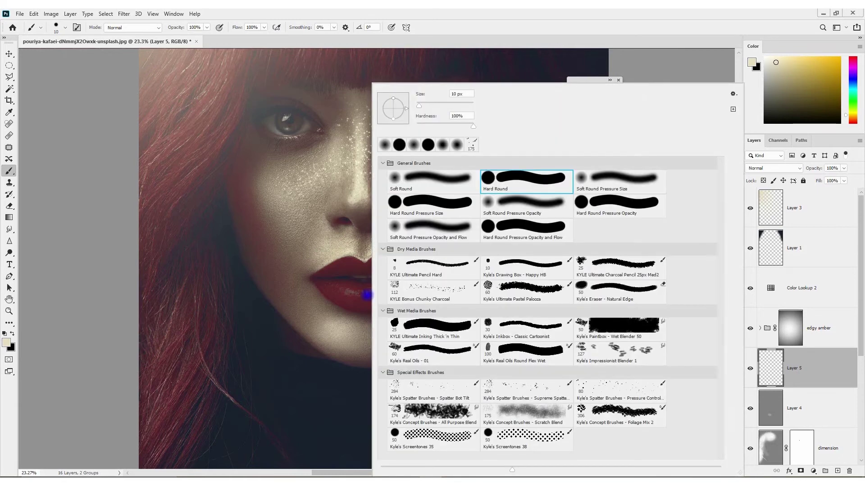
double_click(426, 172)
alt+right_click(356, 295)
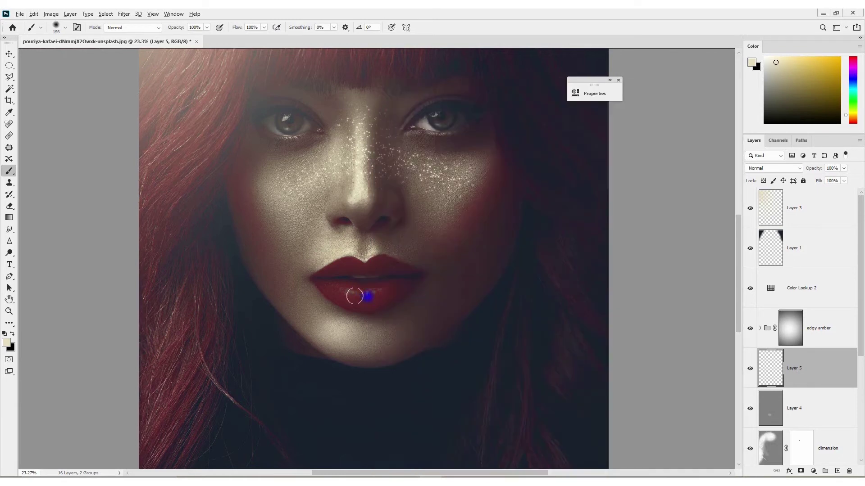
scroll(368, 295, up, 1)
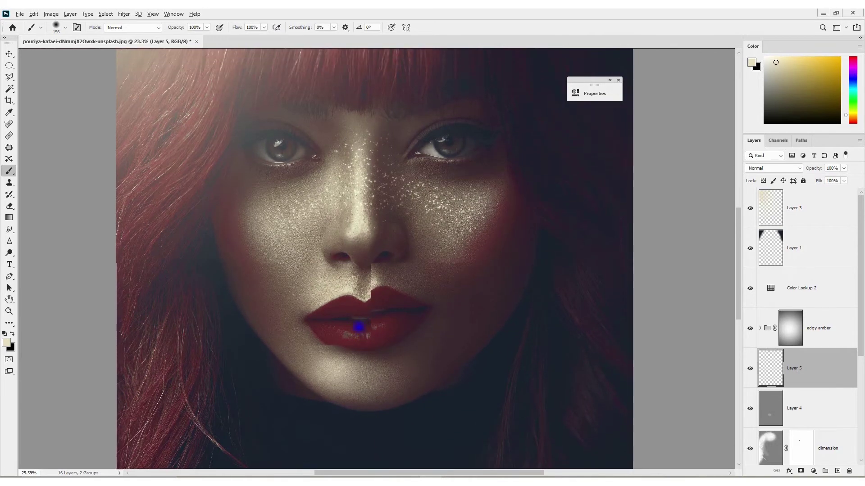
mouse_move(376, 349)
mouse_down()
mouse_move(386, 346)
mouse_move(330, 345)
mouse_move(395, 344)
mouse_up()
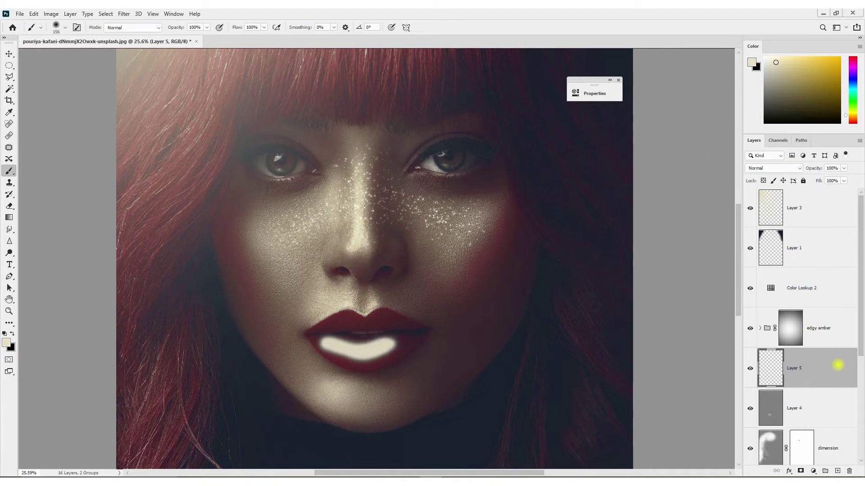
Split Layer 5's Underlying Layer Blend If black slider to about 52/133, keeping only lip highlights.
double_click(838, 366)
drag(568, 365, 600, 365)
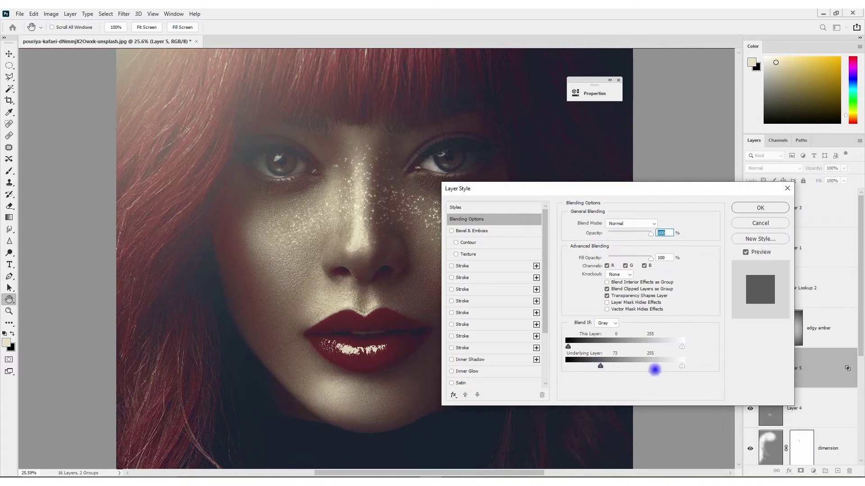
key(alt)
mouse_move(615, 367)
mouse_down()
mouse_move(579, 367)
mouse_move(632, 366)
mouse_up()
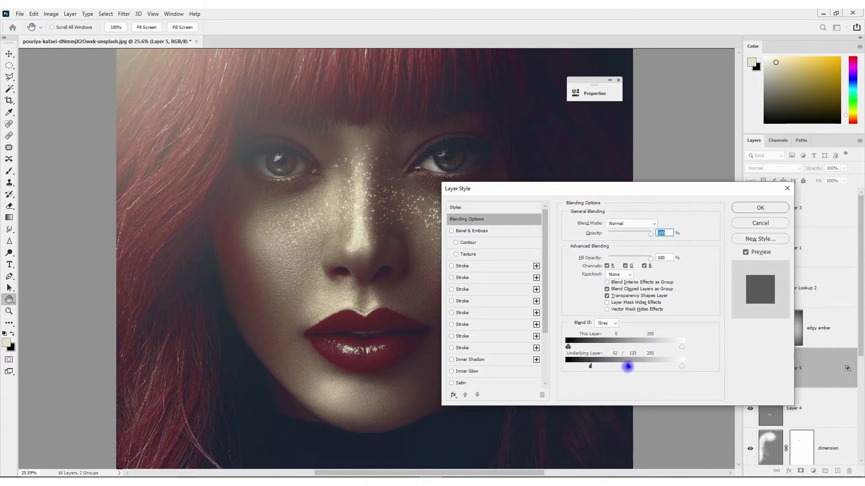
click(760, 208)
scroll(370, 367, down, 1)
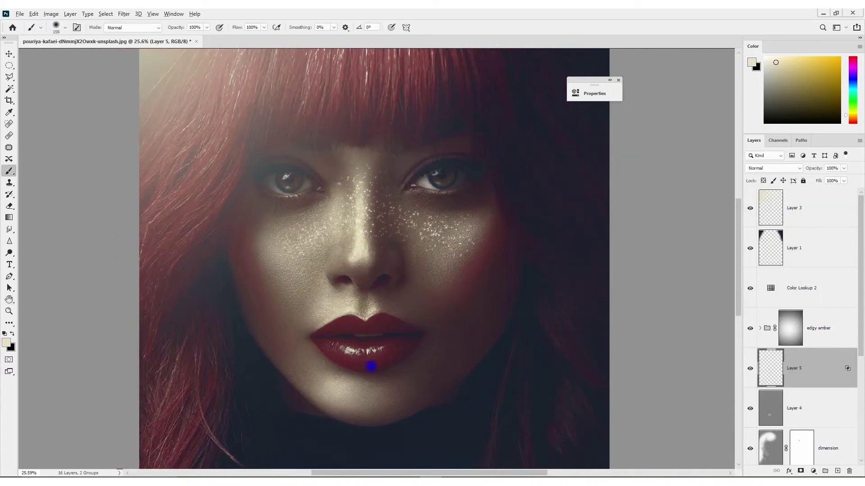
scroll(367, 360, down, 1)
scroll(359, 353, down, 1)
click(750, 369)
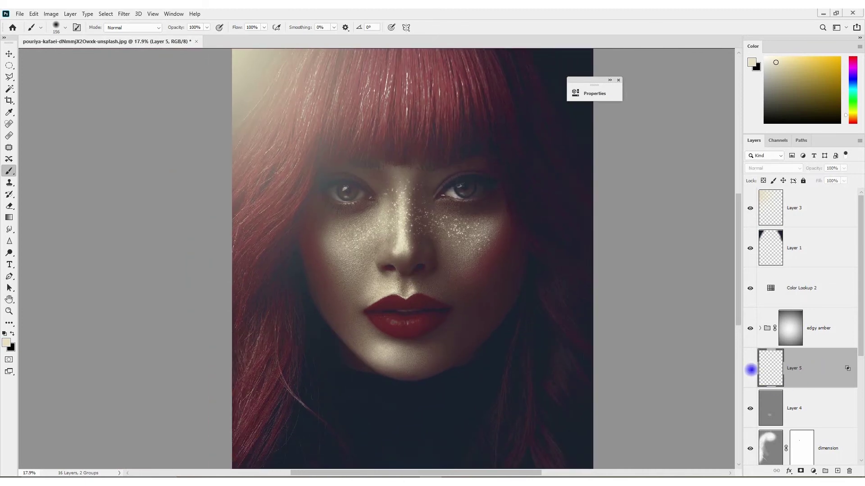
scroll(414, 267, down, 1)
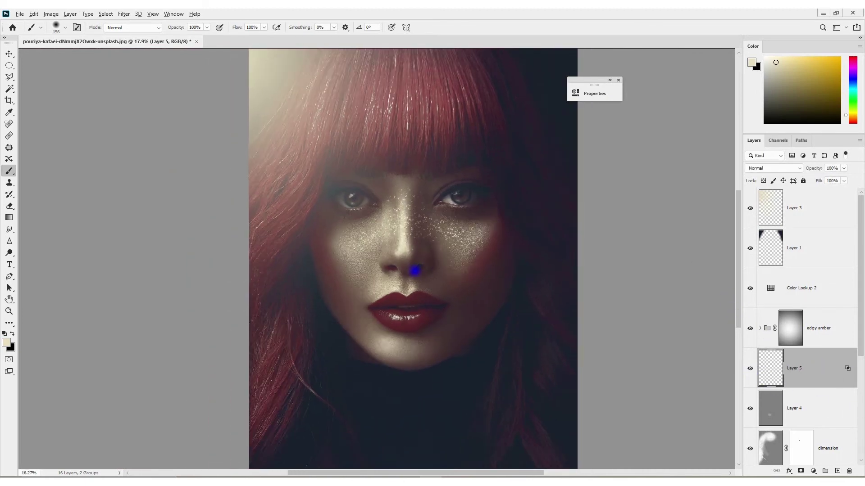
scroll(415, 272, down, 2)
scroll(365, 283, up, 1)
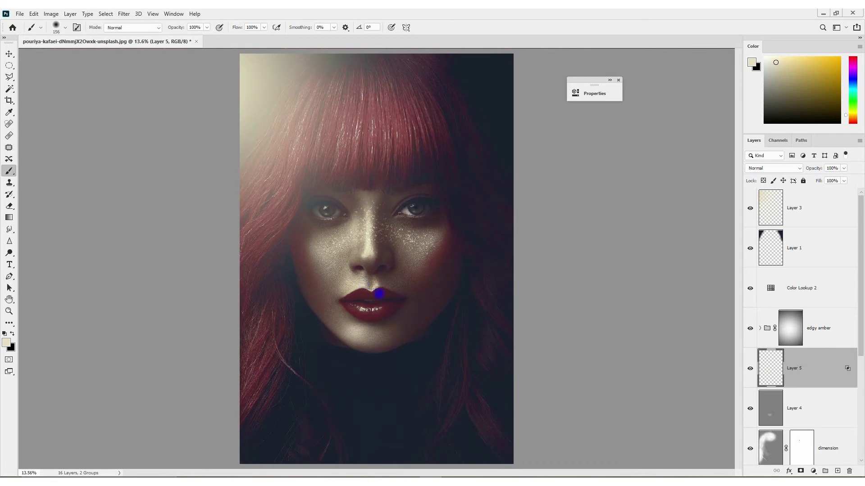
scroll(810, 417, down, 2)
scroll(811, 454, down, 3)
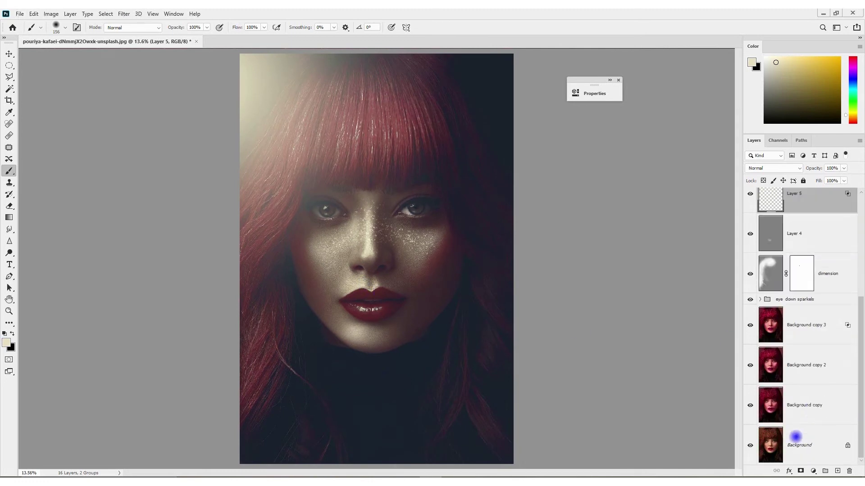
alt+click(750, 446)
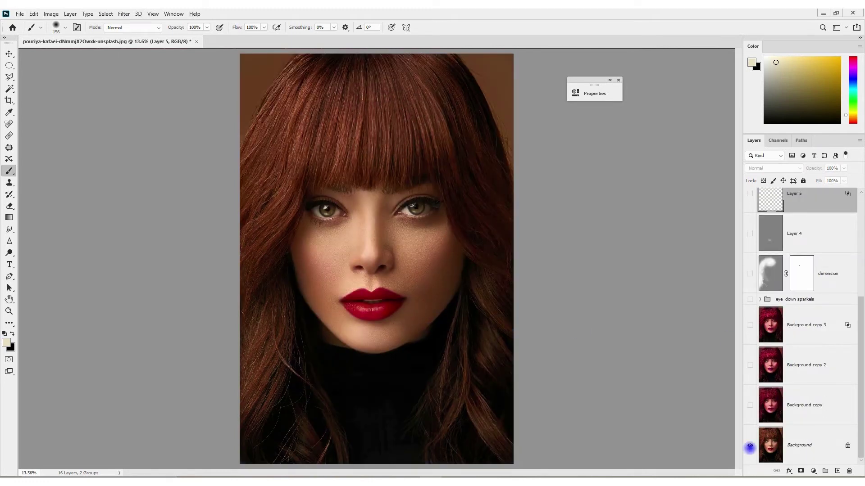
alt+click(749, 445)
scroll(806, 391, up, 4)
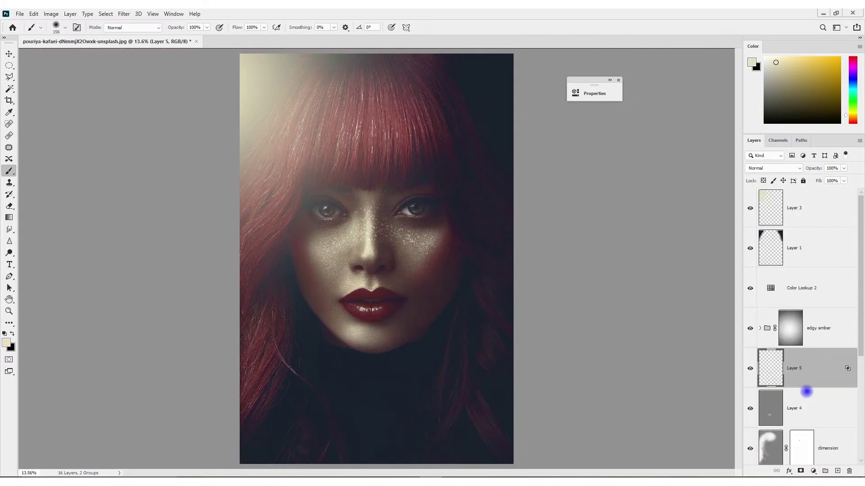
click(818, 209)
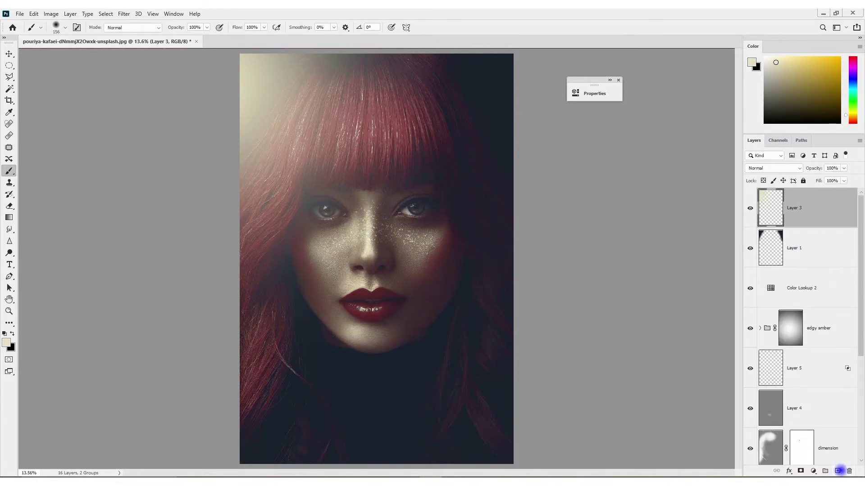
Stamp all visible layers into a new merged layer on top of the stack.
click(838, 471)
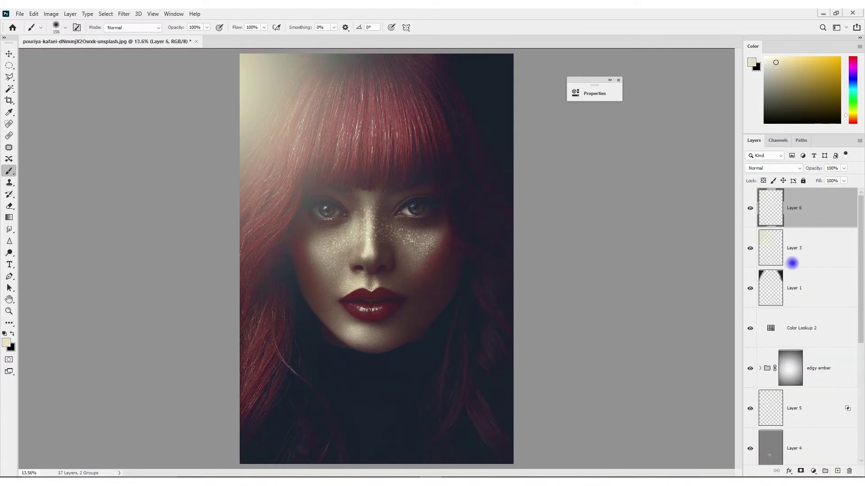
key(ctrl+shift+alt+e)
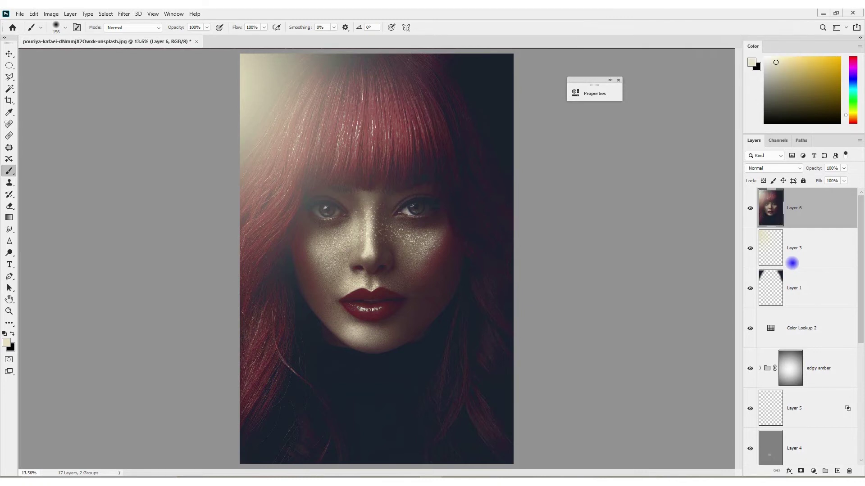
scroll(362, 278, down, 1)
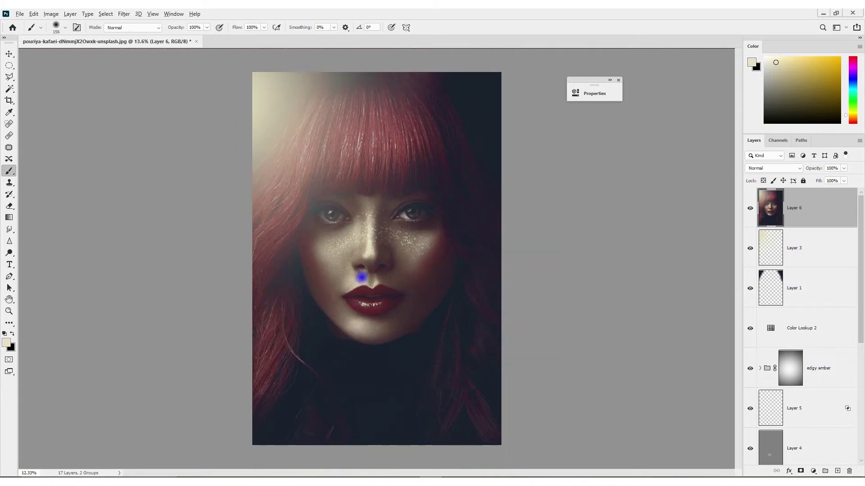
scroll(378, 257, up, 1)
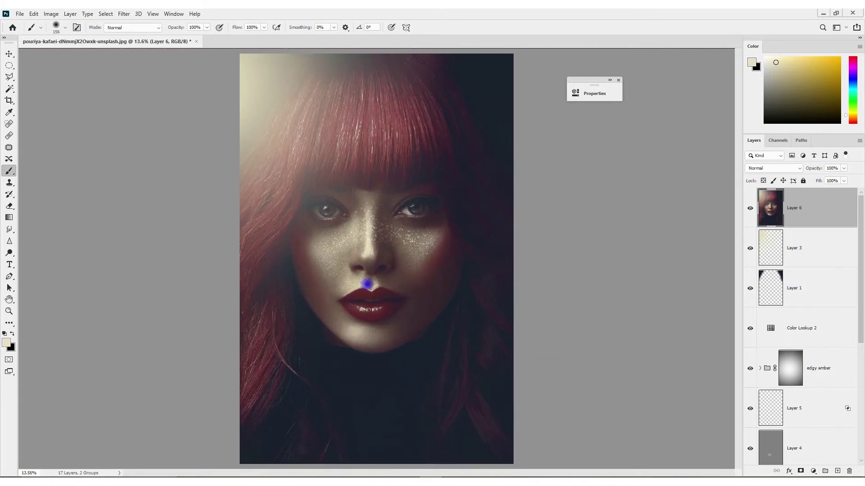
Convert the merged layer for Smart Filters and open it in the Camera Raw Filter.
click(124, 13)
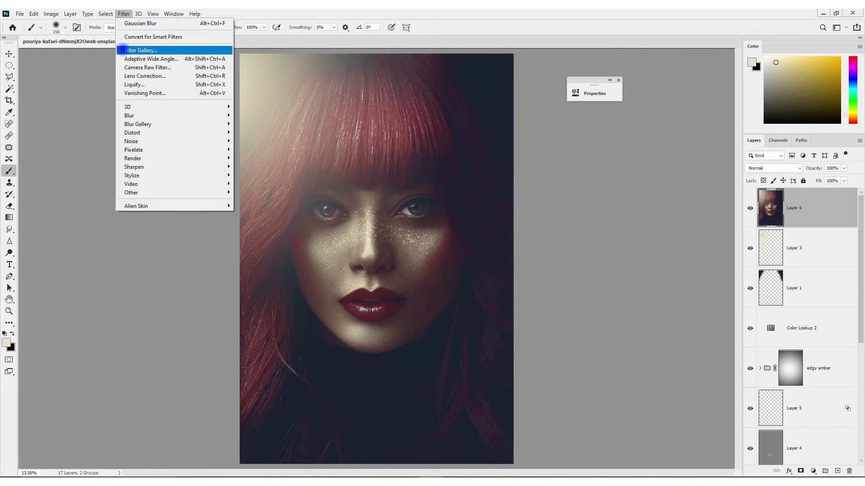
click(128, 36)
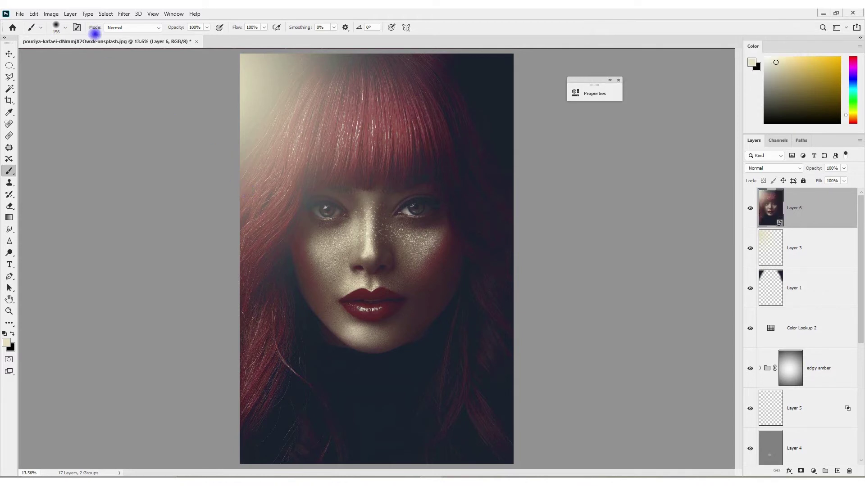
click(123, 14)
click(144, 68)
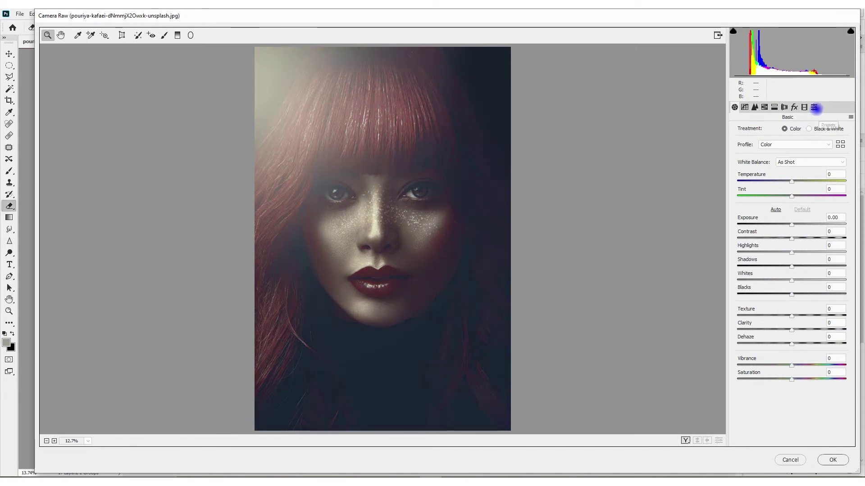
Preview the 08-ring and FANTASY Camera Raw presets, then apply rich&moody and return to Basic.
click(814, 107)
drag(853, 201, 851, 306)
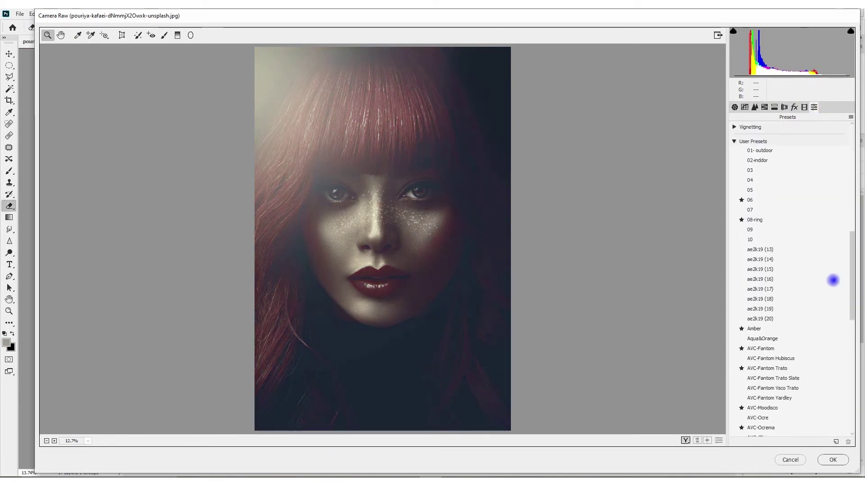
click(752, 221)
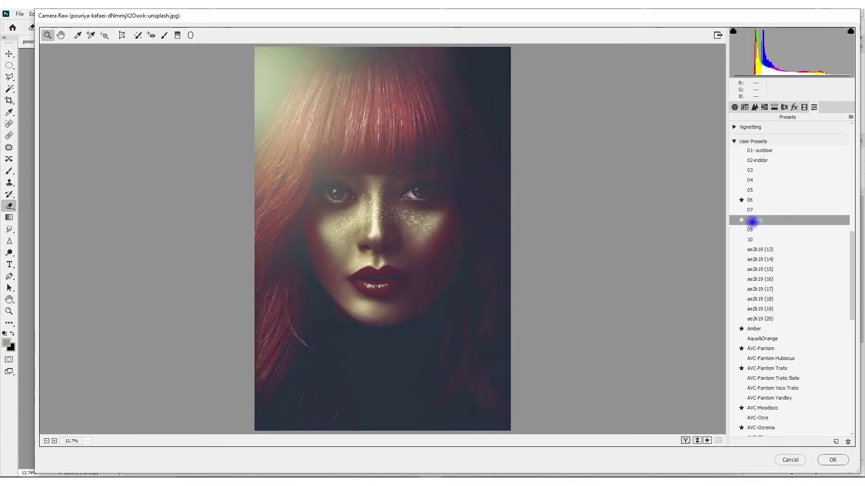
drag(852, 243, 852, 310)
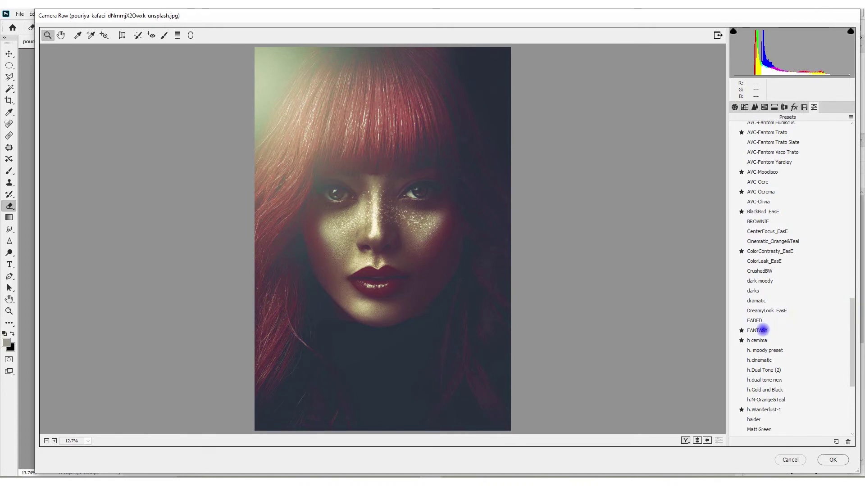
click(757, 330)
drag(853, 330, 853, 391)
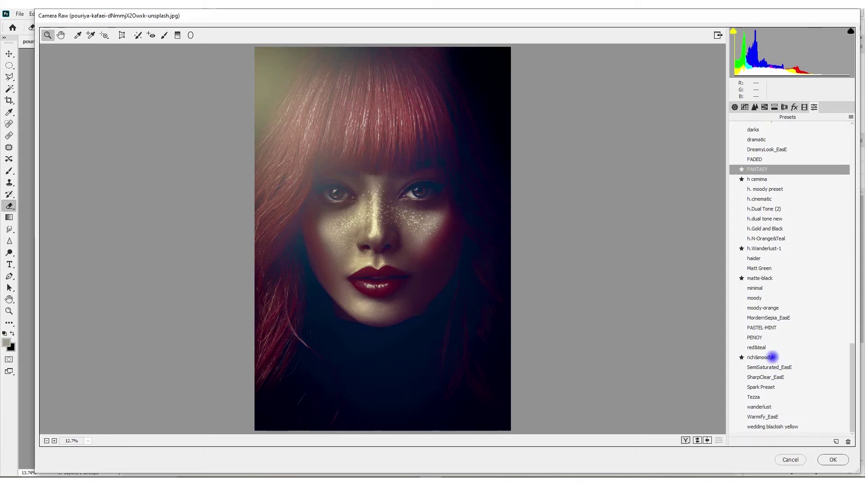
click(772, 357)
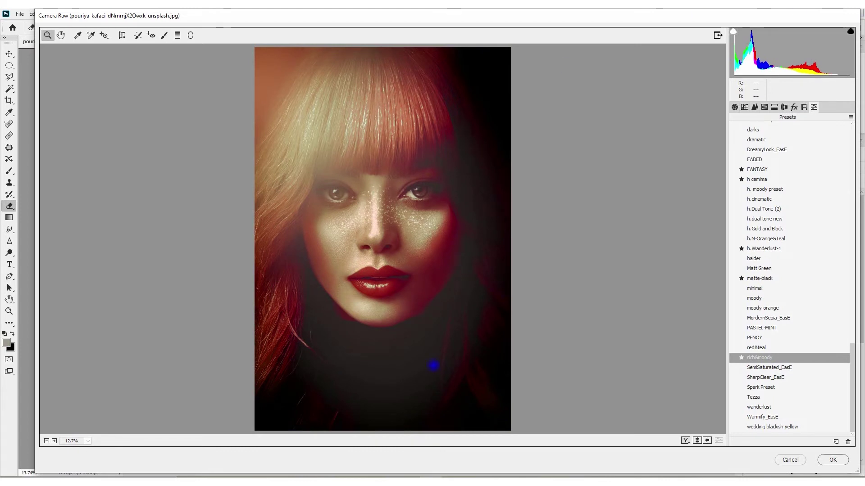
click(735, 107)
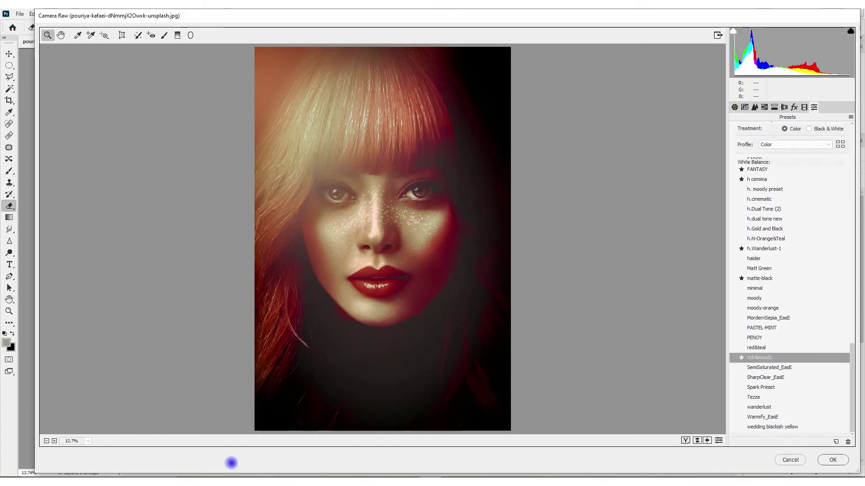
Nudge the Camera Raw Blacks slightly down and raise Highlights a little.
drag(768, 295, 763, 295)
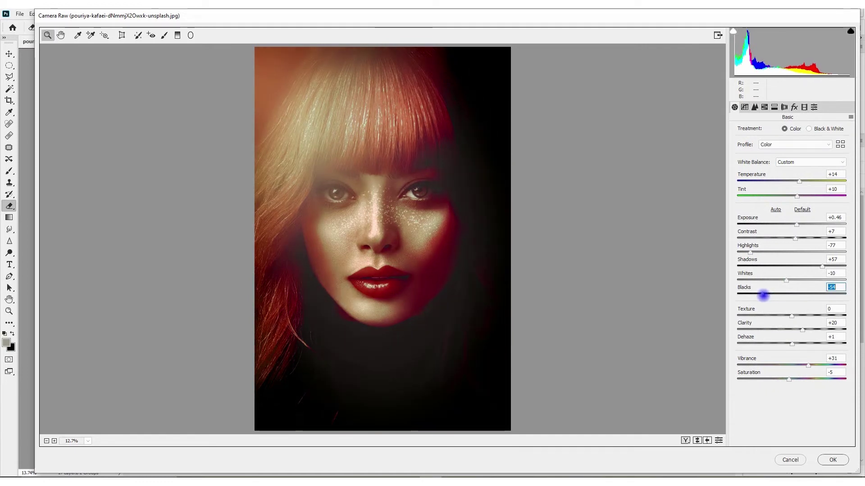
drag(763, 295, 765, 295)
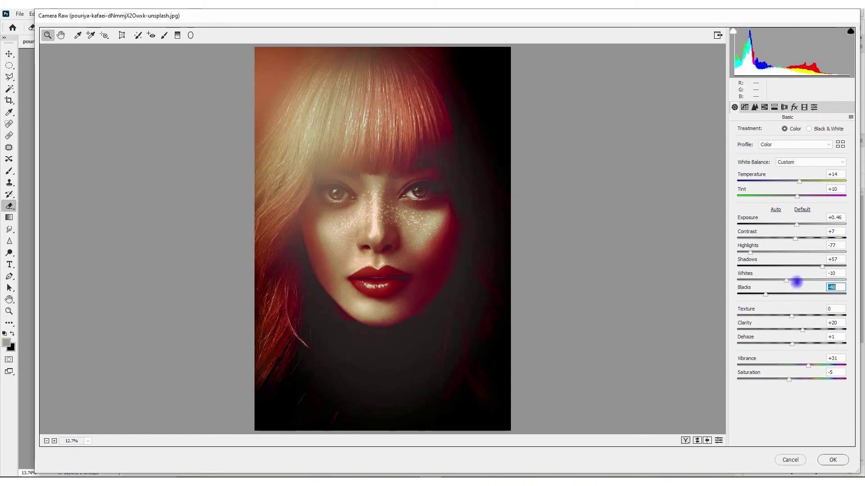
drag(749, 252, 752, 254)
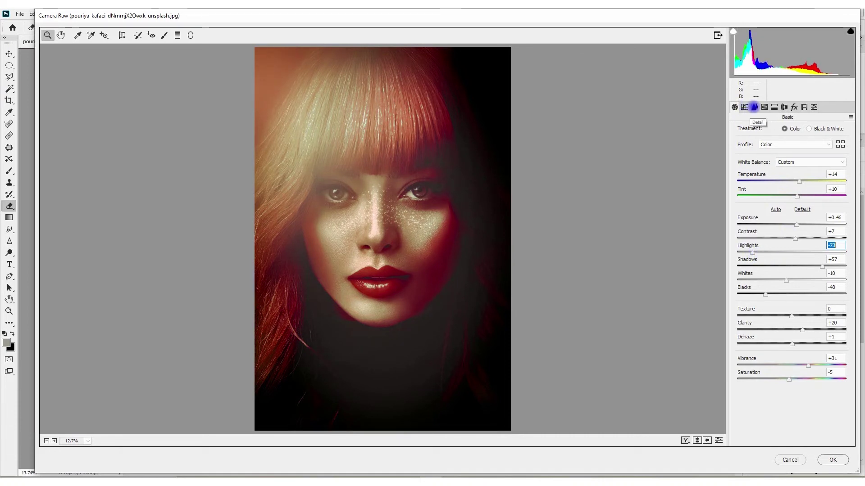
Lift the point tone curve's black point slightly, check Contrast, and apply the Camera Raw edit.
click(744, 107)
click(778, 131)
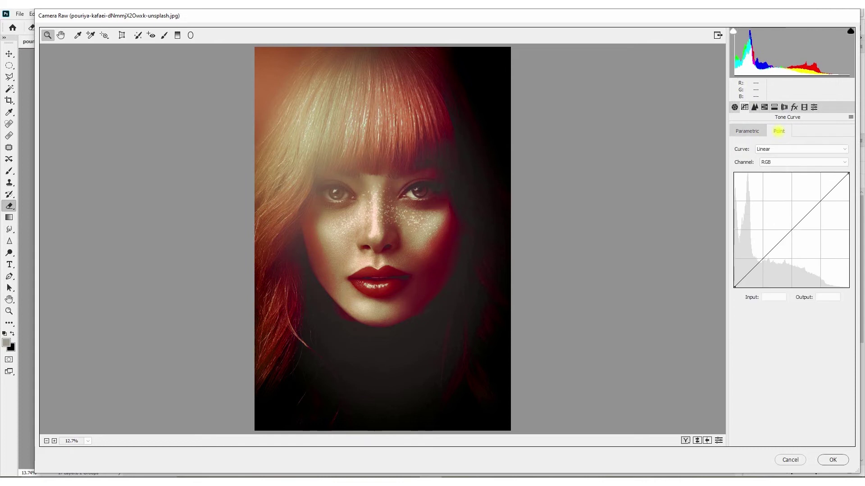
drag(734, 286, 741, 281)
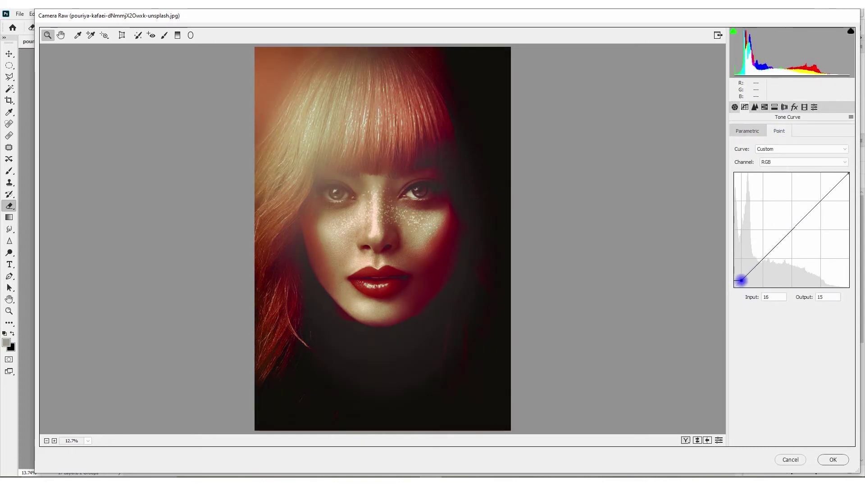
drag(741, 280, 739, 281)
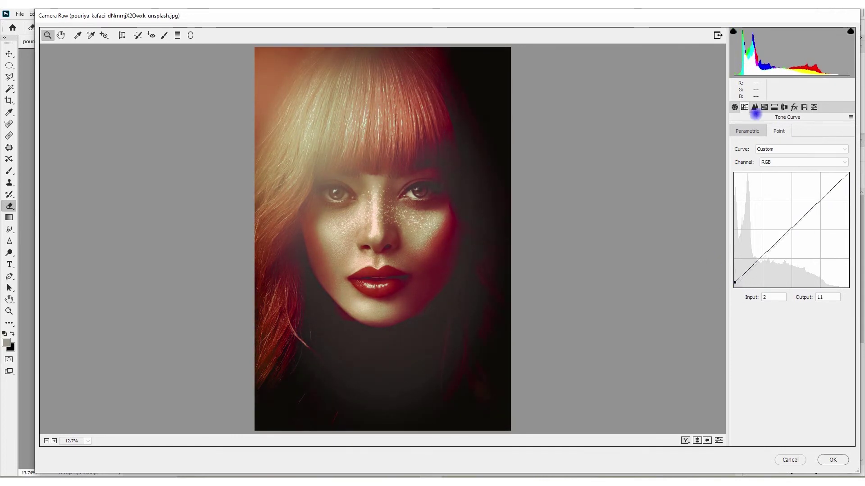
key(ctrl+alt+1)
click(796, 238)
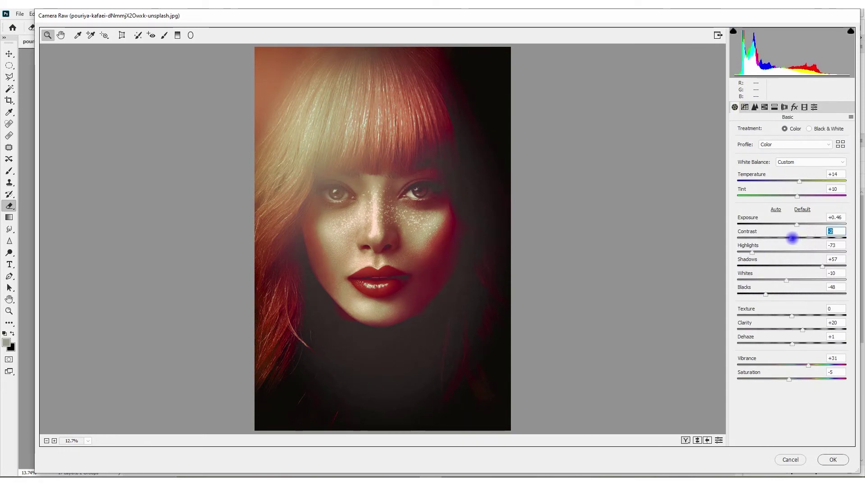
click(833, 459)
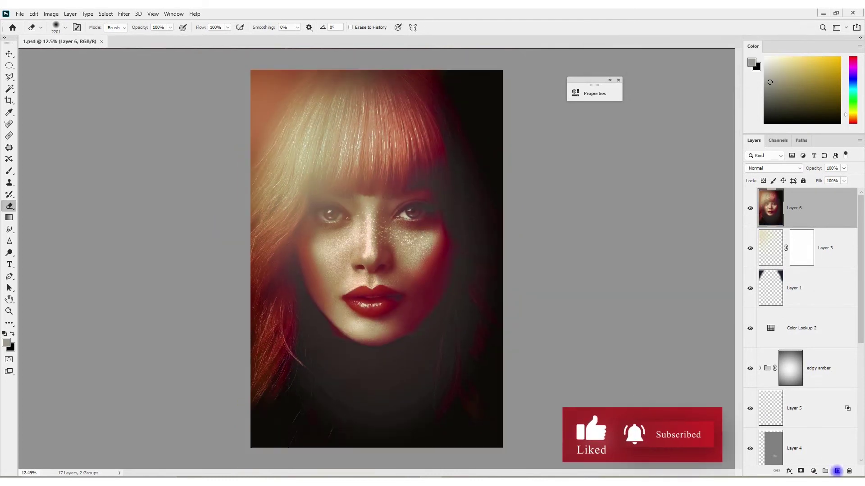
Sample a beige colour and paint a large soft dab over the forehead and eyes.
key(ctrl+0)
key(b)
alt+click(288, 134)
drag(259, 96, 308, 103)
click(360, 184)
Enlarge the beige glow to about 154% and move it up and left.
key(ctrl+t)
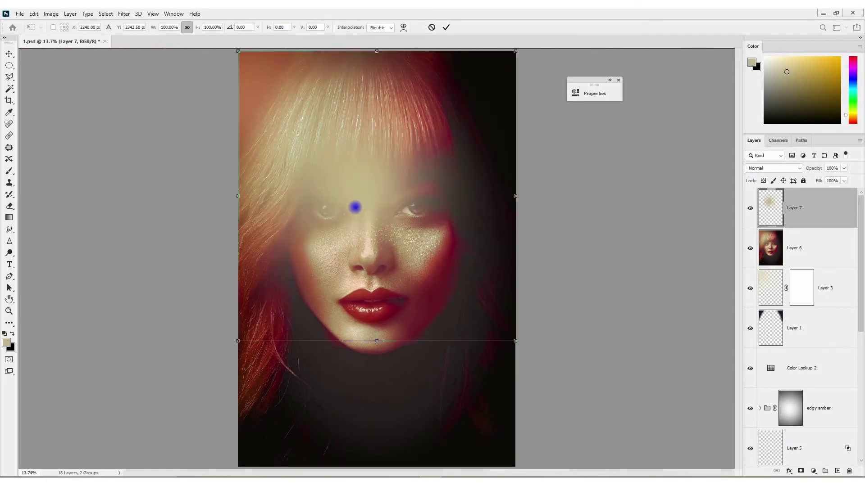
key(ctrl+0)
drag(261, 207, 139, 215)
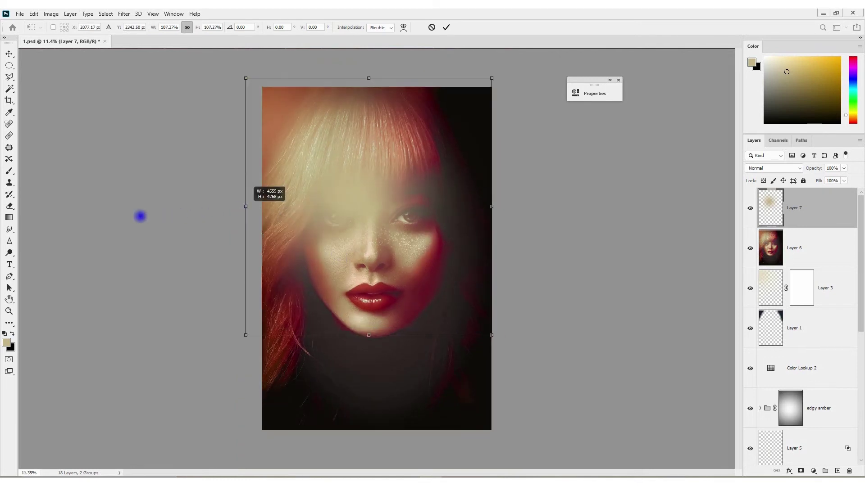
mouse_move(332, 206)
mouse_down()
mouse_move(362, 150)
mouse_move(323, 118)
mouse_up()
double_click(327, 143)
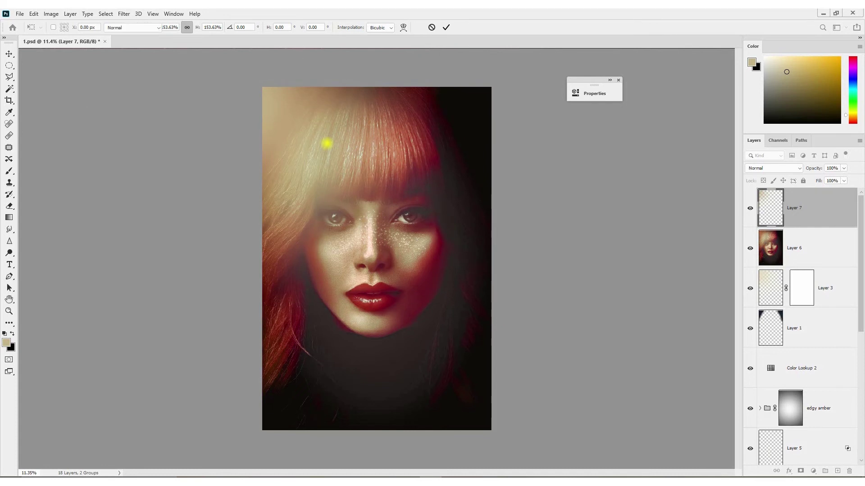
Compare the glow on and off and set Layer 7's opacity to 21%.
key(ctrl+0)
key(b)
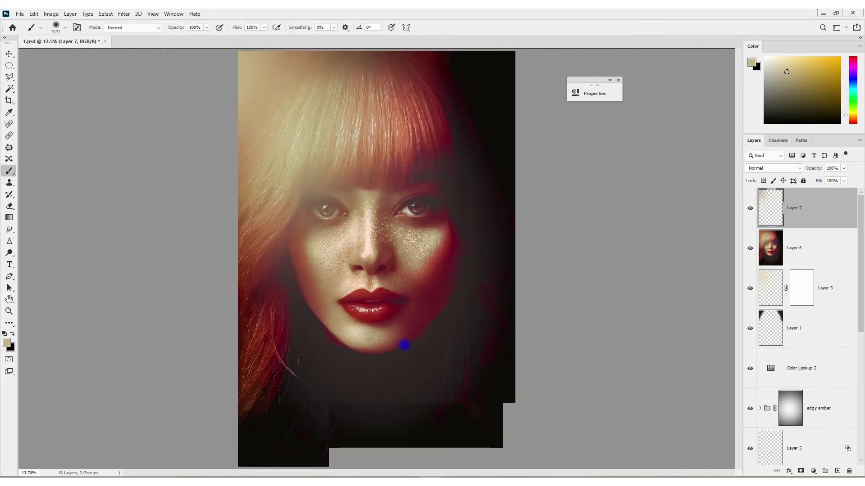
drag(819, 168, 799, 167)
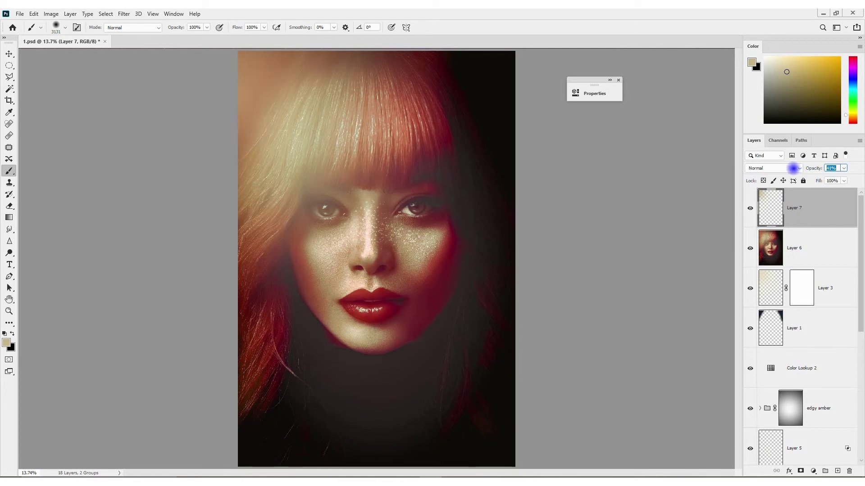
click(750, 208)
click(750, 208)
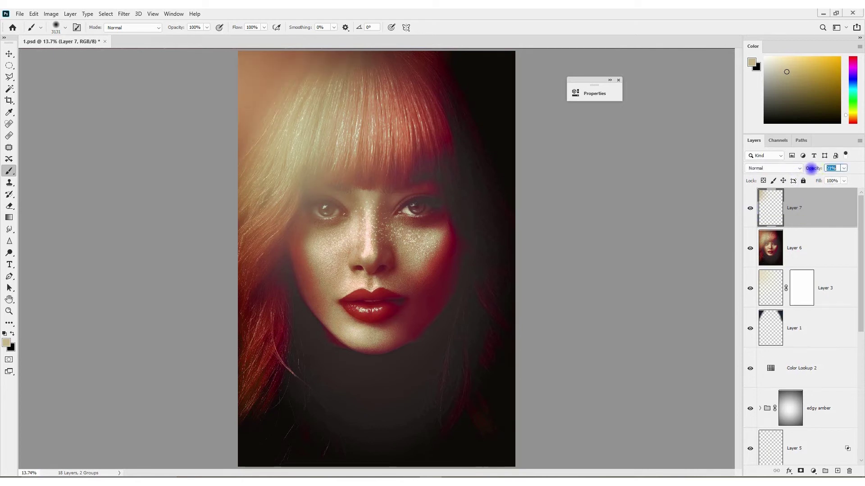
key(Return)
scroll(370, 246, down, 1)
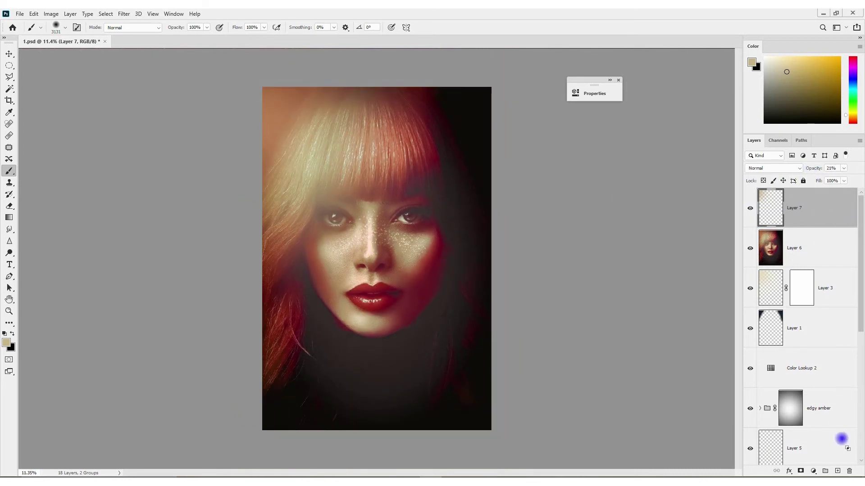
Type a two-line FASHION / FRIDAY title below the face and shift it onto the page.
key(t)
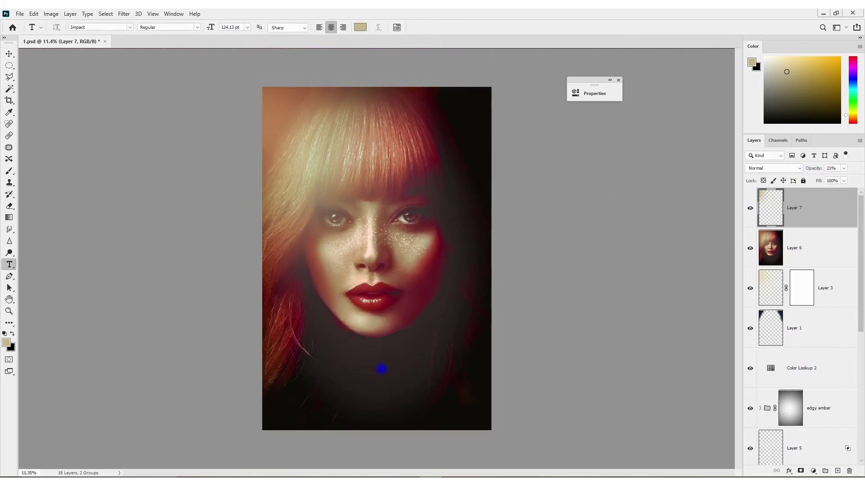
click(254, 95)
drag(214, 28, 276, 29)
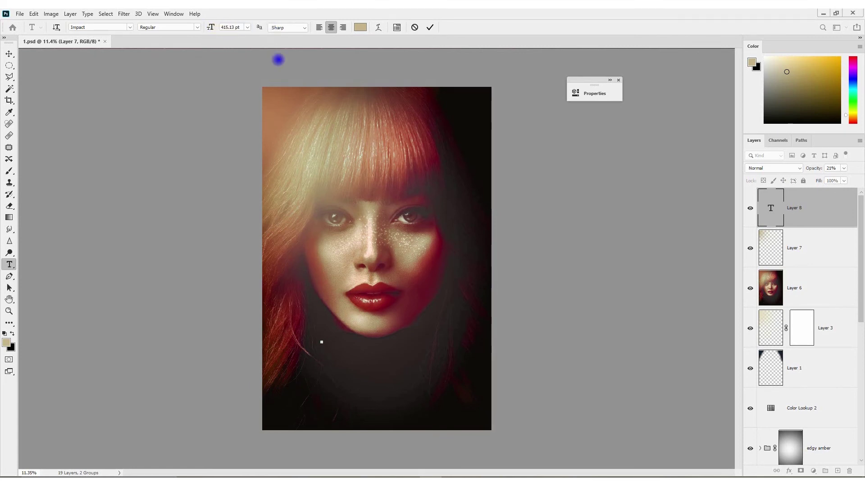
text(FASHION)
key(Return)
text(FRIDAY)
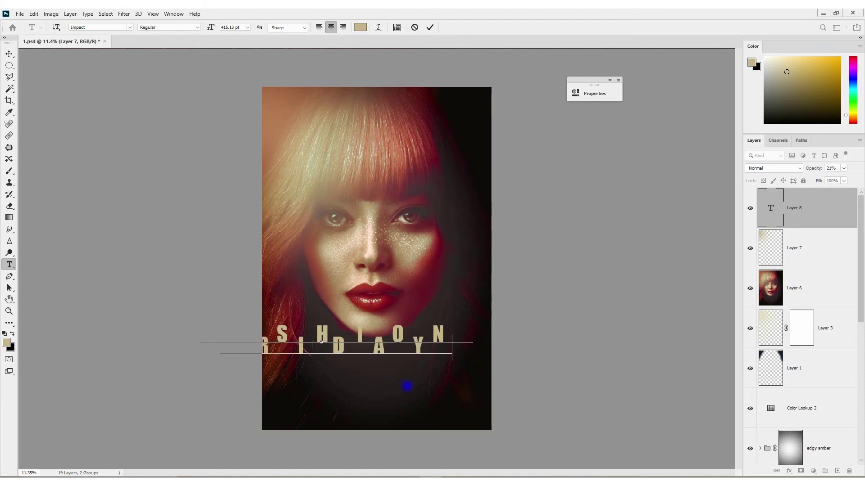
drag(405, 385, 454, 390)
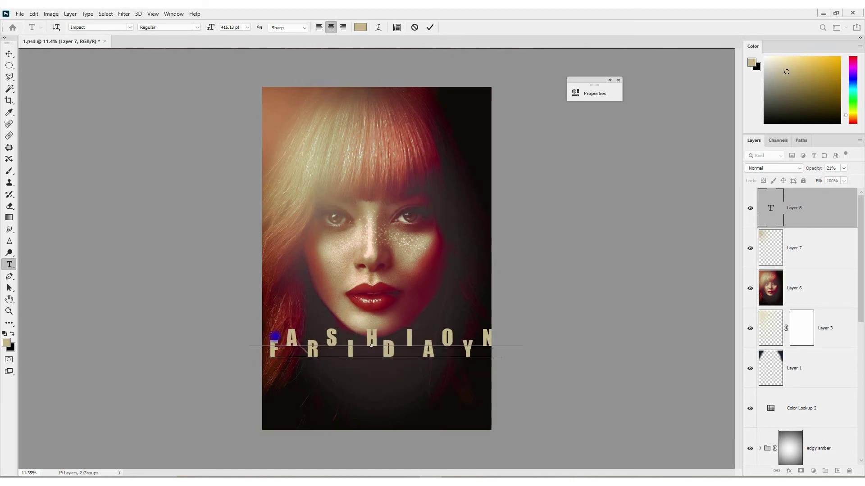
Set FASHION to 752.13 pt with tighter letter spacing in the Character panel.
double_click(274, 336)
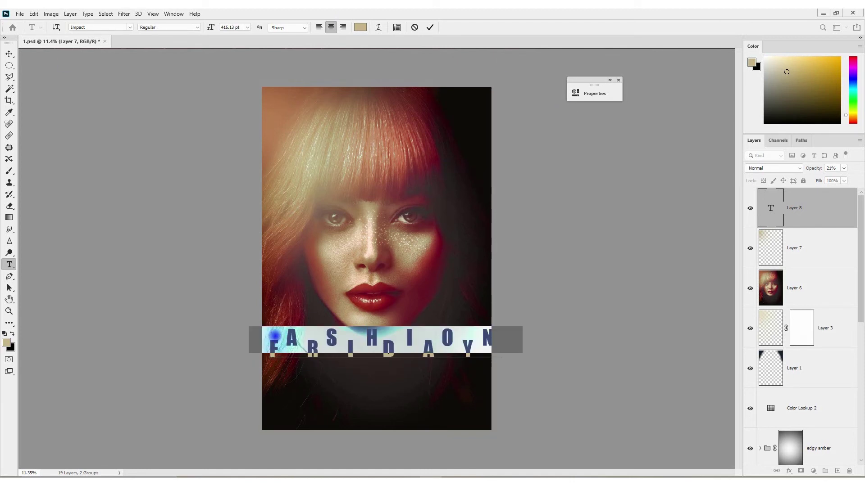
click(397, 27)
mouse_move(497, 89)
mouse_down()
mouse_move(477, 92)
mouse_move(642, 66)
mouse_up()
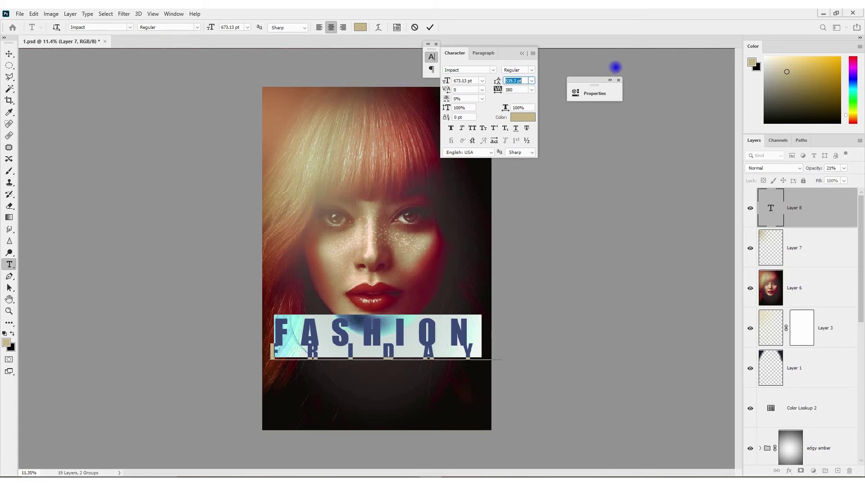
click(509, 89)
drag(445, 80, 489, 71)
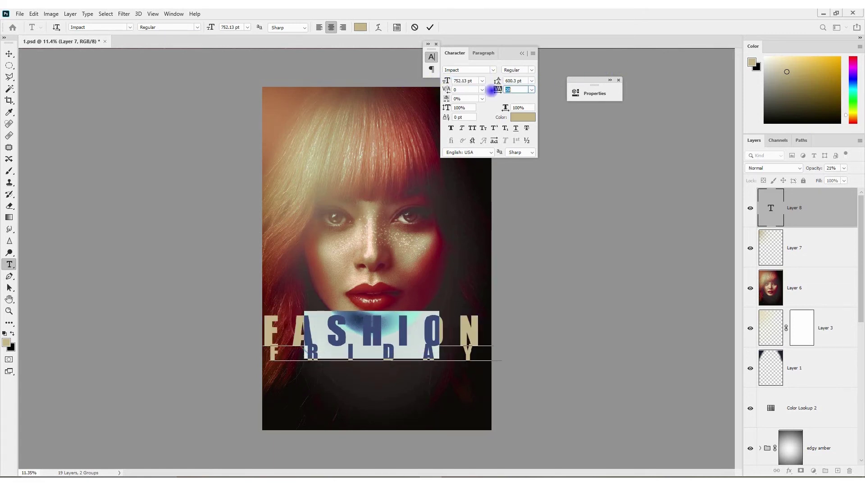
text(140)
Set FRIDAY to 375.13 pt and adjust its leading and tracking.
click(478, 354)
key(ctrl+a)
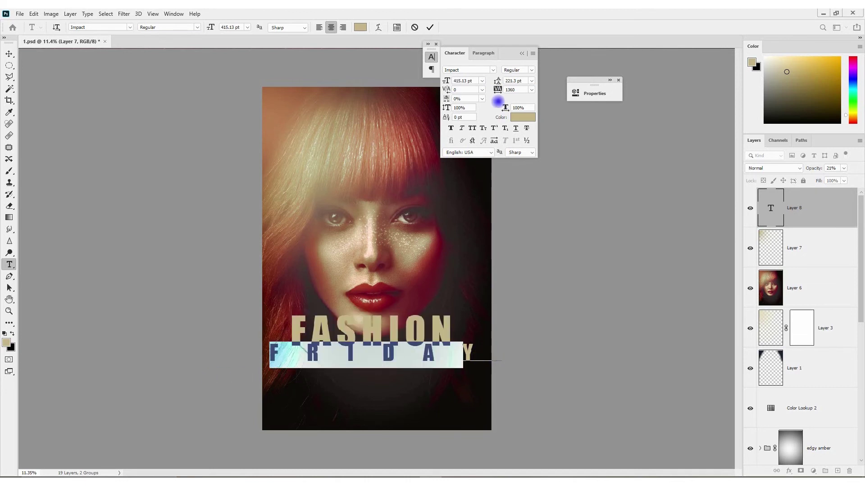
drag(446, 81, 429, 84)
click(510, 81)
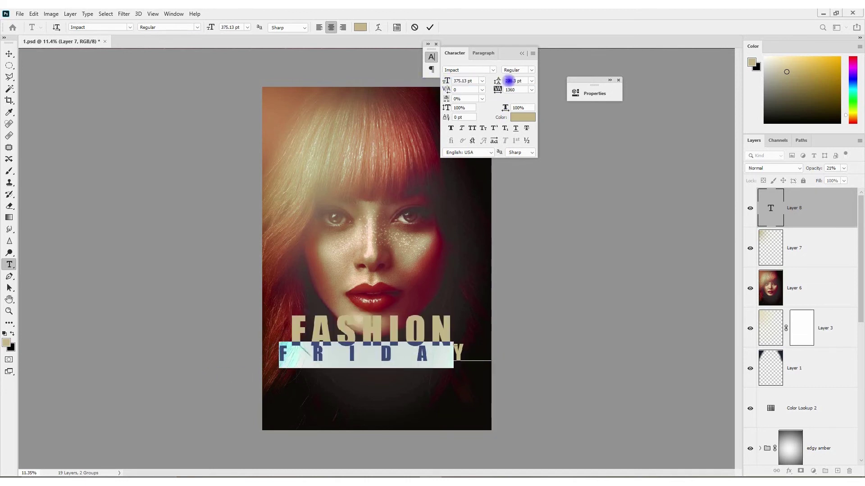
mouse_move(497, 81)
mouse_down()
mouse_move(495, 104)
mouse_move(500, 92)
mouse_move(446, 81)
mouse_up()
Colour both title lines white and commit the text.
key(ctrl+a)
click(522, 117)
click(718, 131)
click(806, 144)
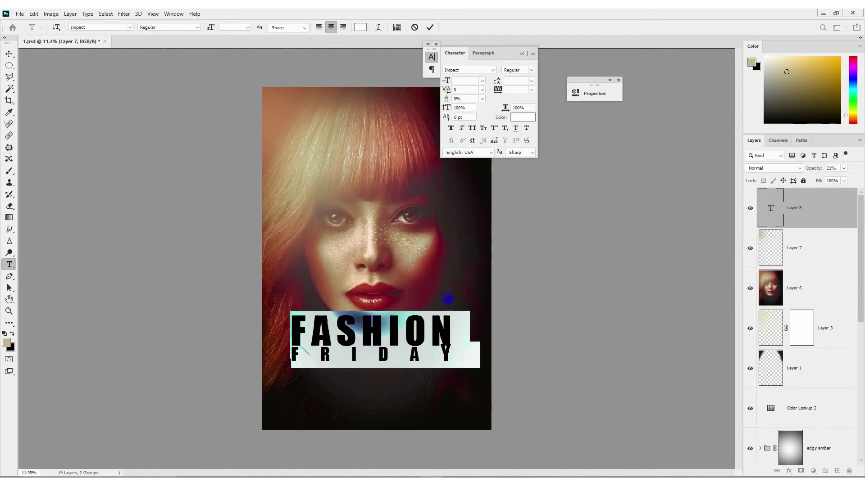
key(ctrl+Return)
Move the title about 50 px down, refine FASHION's leading and spacing, shrink FRIDAY to 310.13 pt.
key(v)
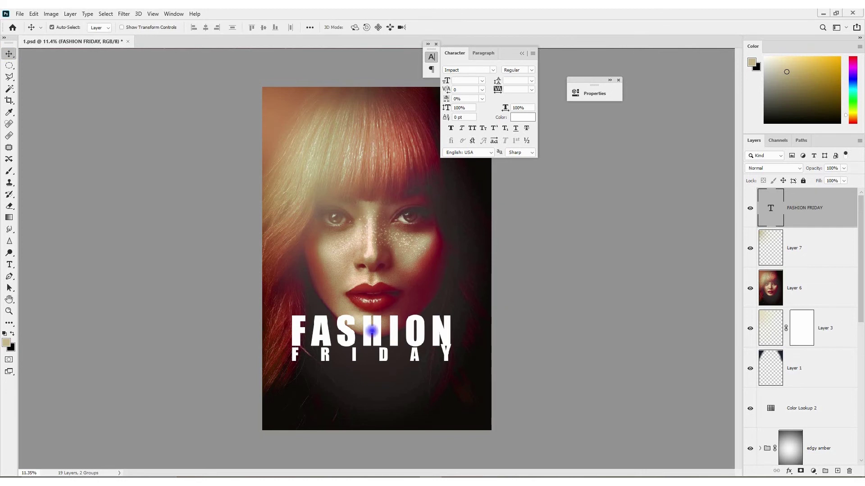
drag(372, 335, 371, 357)
double_click(381, 382)
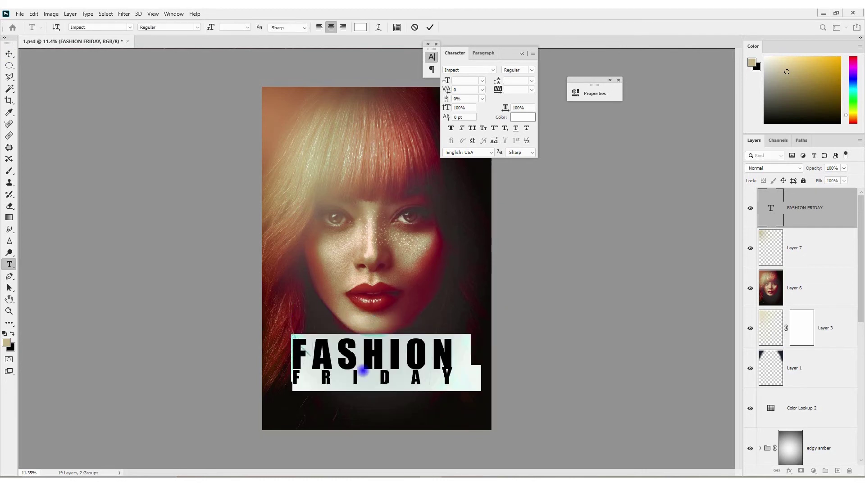
click(372, 368)
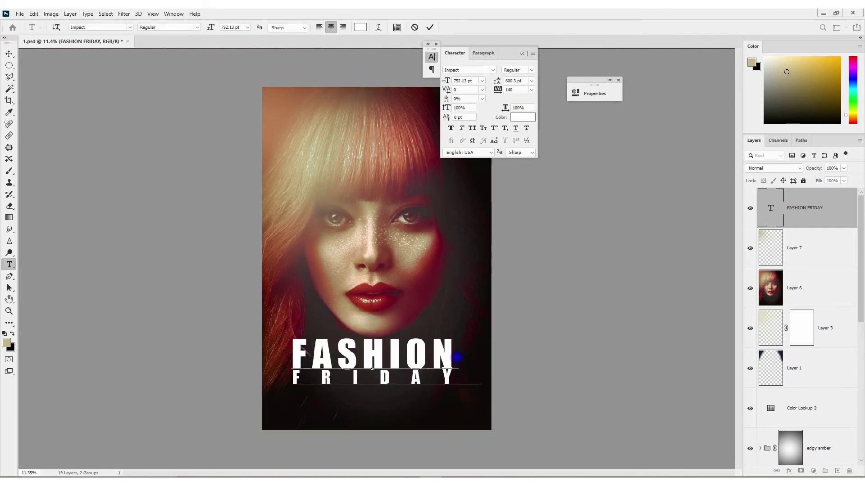
drag(456, 359, 220, 344)
mouse_move(496, 80)
mouse_down()
mouse_move(533, 77)
mouse_move(499, 90)
mouse_up()
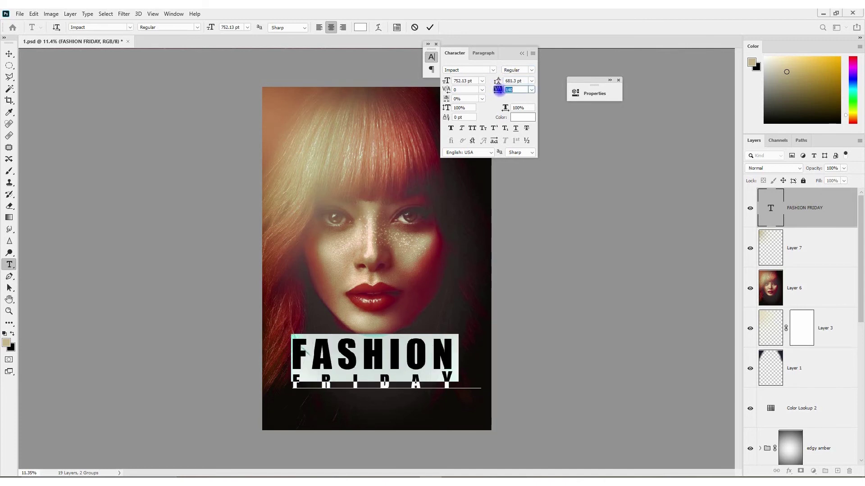
drag(459, 382, 293, 382)
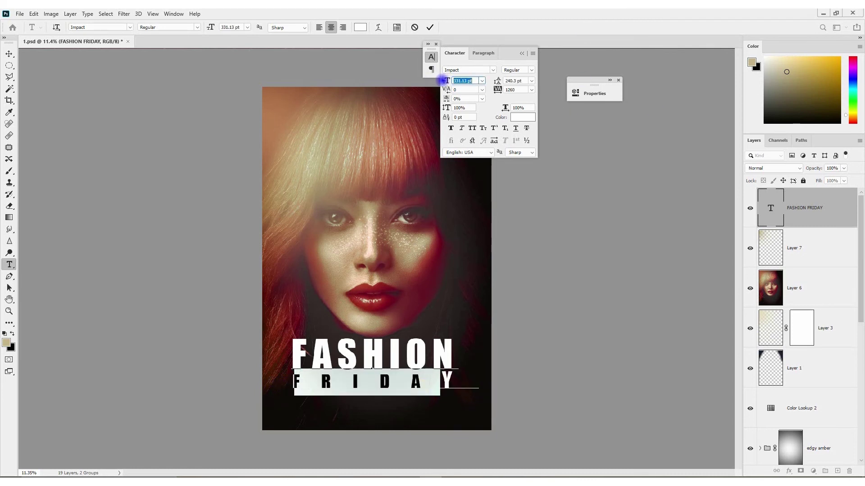
drag(446, 80, 433, 81)
click(430, 27)
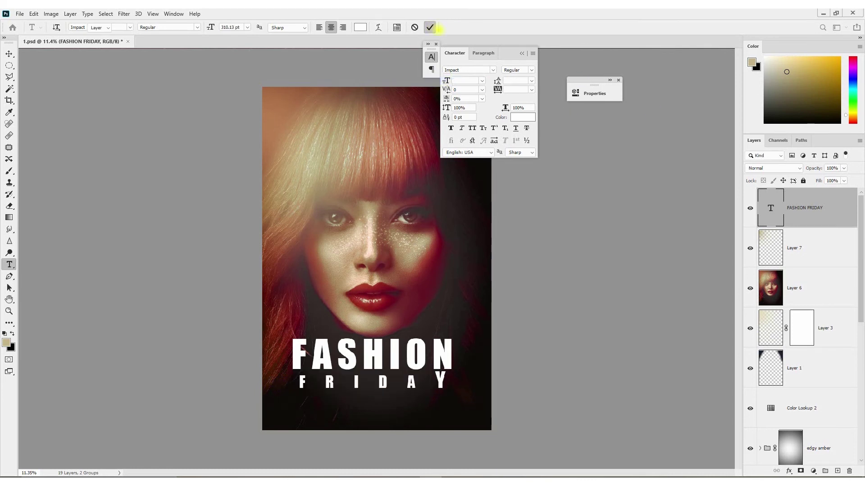
Duplicate the retouched portrait layer as Layer 6 copy.
key(v)
click(804, 289)
key(ctrl+j)
Clip Layer 6 copy into the FASHION FRIDAY text, scale it to about 189%, and commit.
key(ctrl+bracketright)
key(ctrl+bracketright)
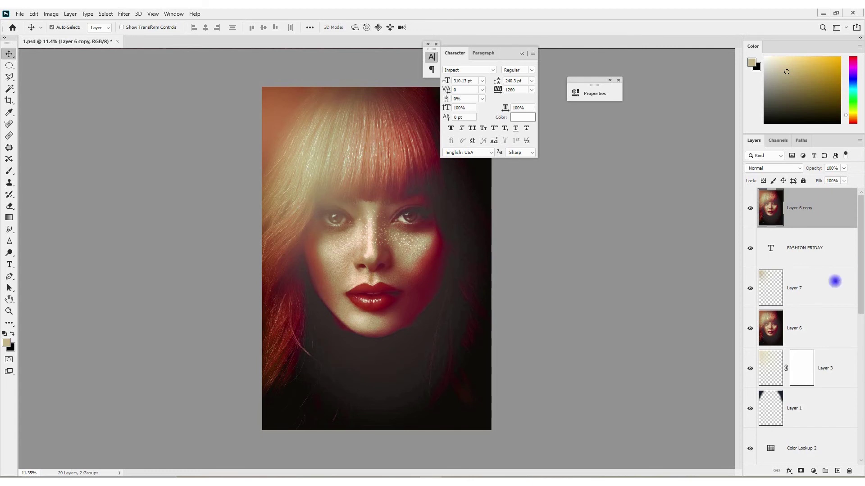
alt+click(798, 229)
key(ctrl+t)
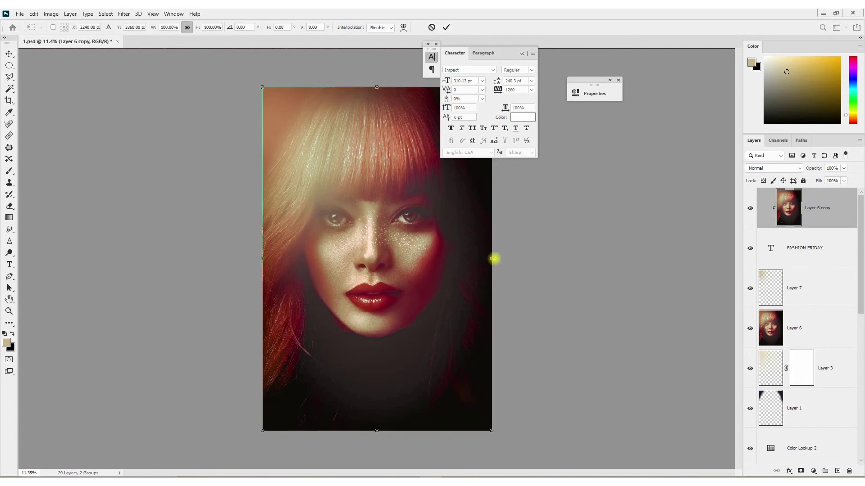
drag(493, 258, 604, 236)
mouse_move(378, 173)
mouse_down()
mouse_move(405, 278)
mouse_move(482, 344)
mouse_up()
drag(260, 103, 276, 124)
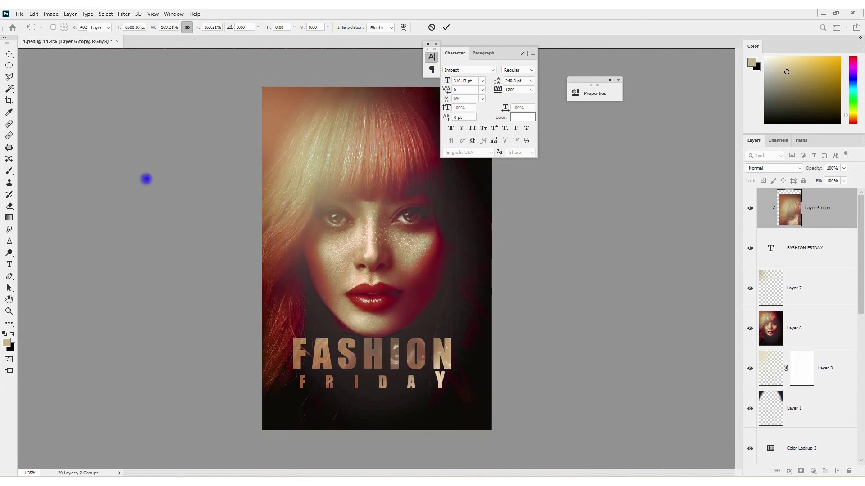
key(Return)
click(823, 255)
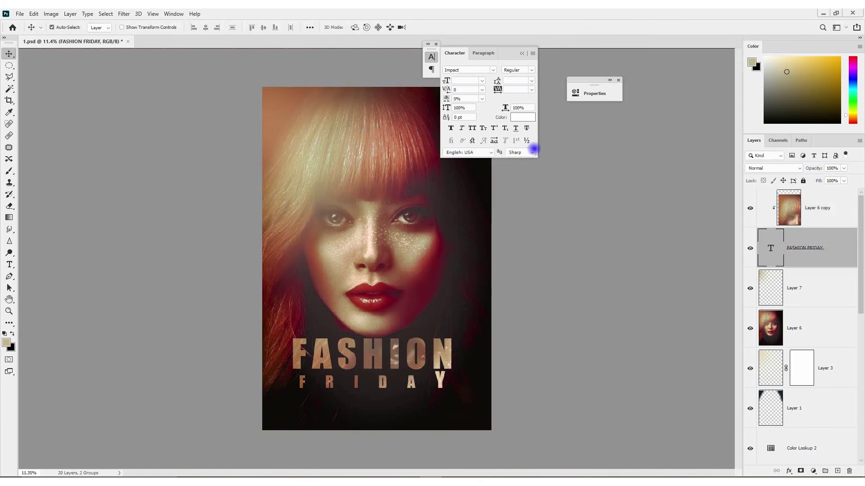
Give FASHION FRIDAY a longer horizontal Motion Blur, then nudge it and Layer 6 copy down.
click(123, 14)
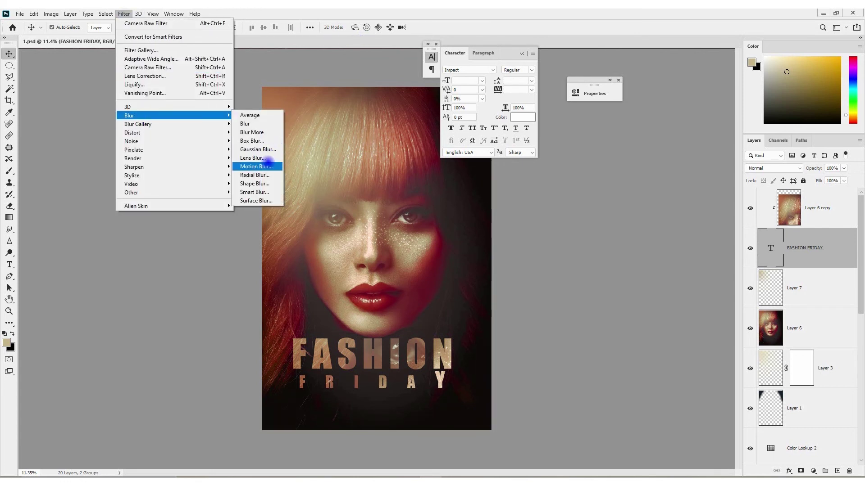
click(251, 162)
click(411, 189)
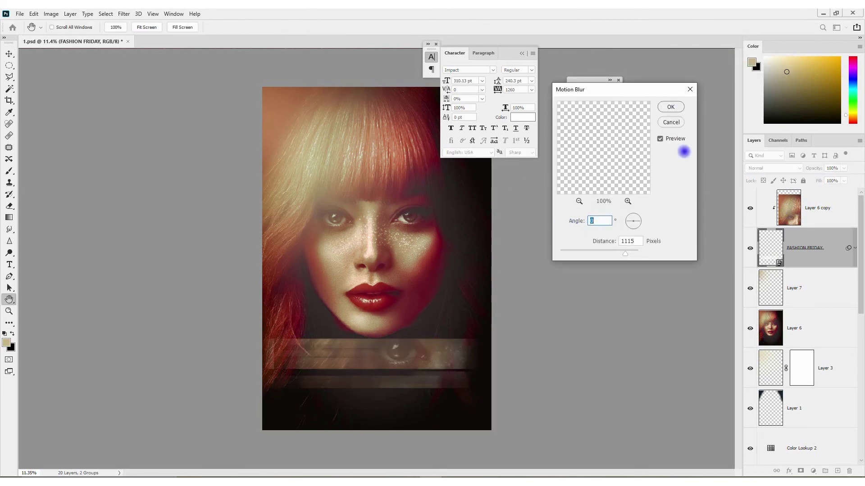
drag(621, 255, 627, 254)
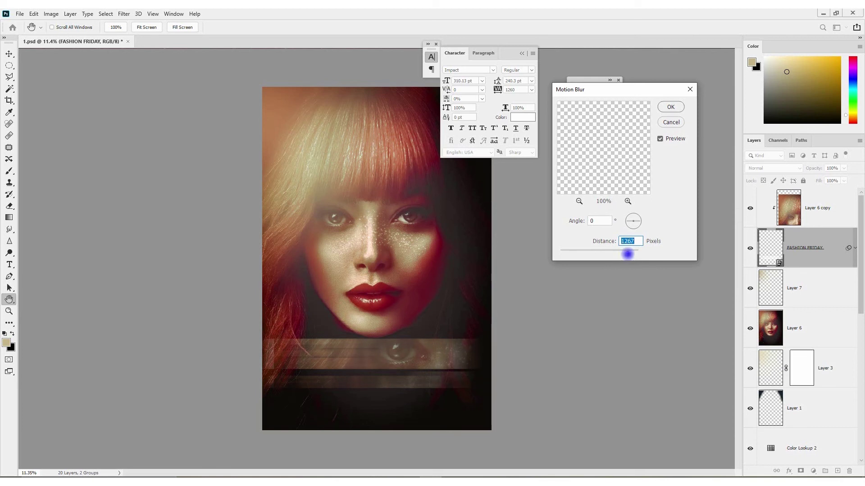
click(671, 111)
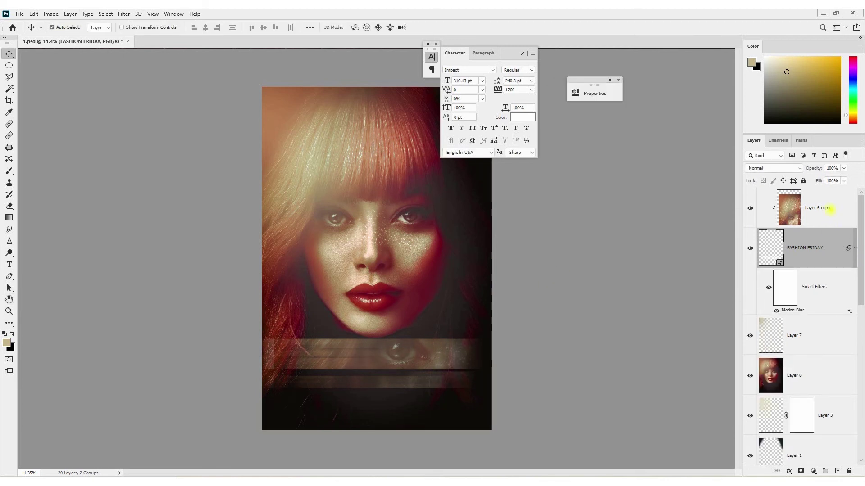
click(830, 209)
key(shift+Down)
key(shift+Down)
key(shift+Down)
key(shift+Down)
key(shift+Down)
key(shift+Down)
key(shift+Down)
key(shift+Down)
key(shift+Down)
key(shift+Down)
key(shift+Down)
key(shift+Down)
key(shift+Down)
key(shift+Down)
key(shift+Down)
key(shift+Down)
key(shift+Down)
key(shift+Down)
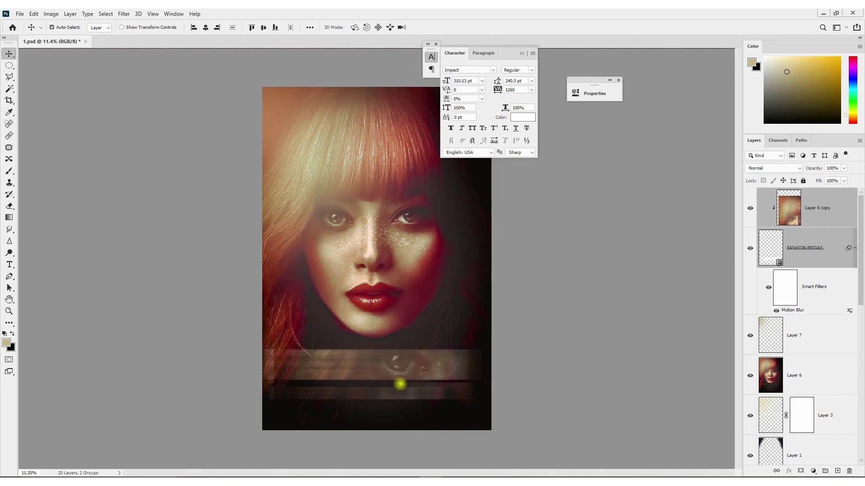
Target Layer 6 for new text, switch to the Type tool, and fit the poster in view.
click(400, 383)
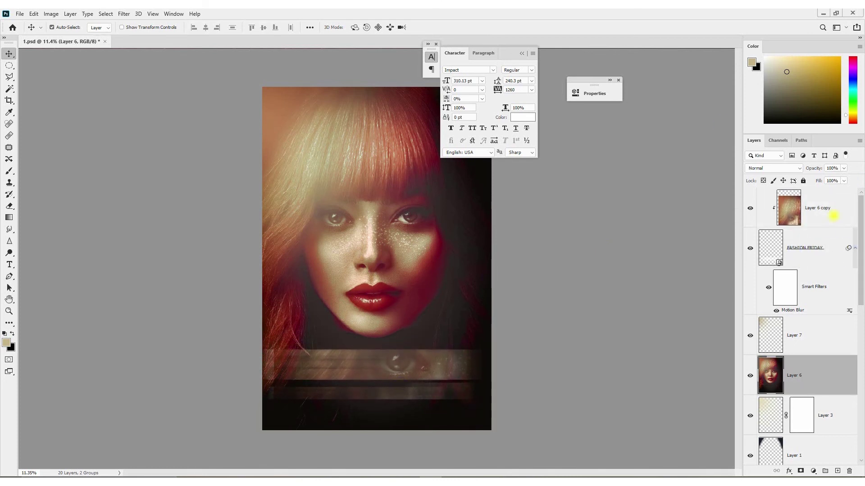
click(833, 216)
shift+click(816, 257)
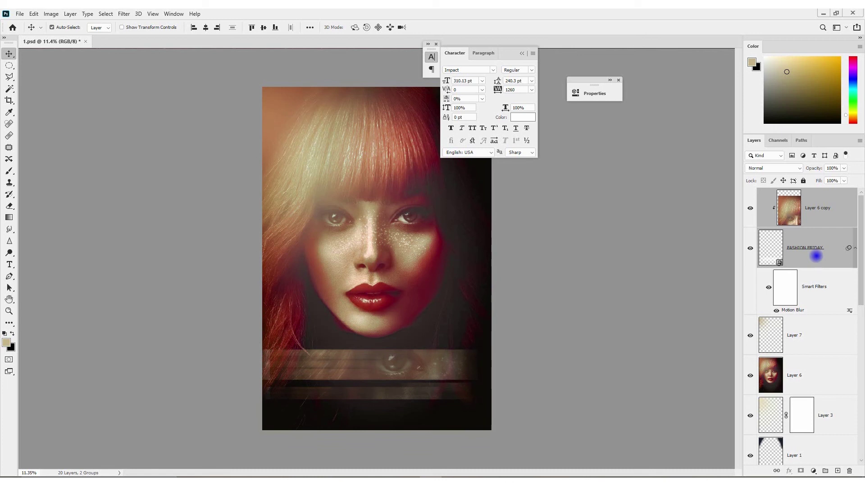
click(475, 249)
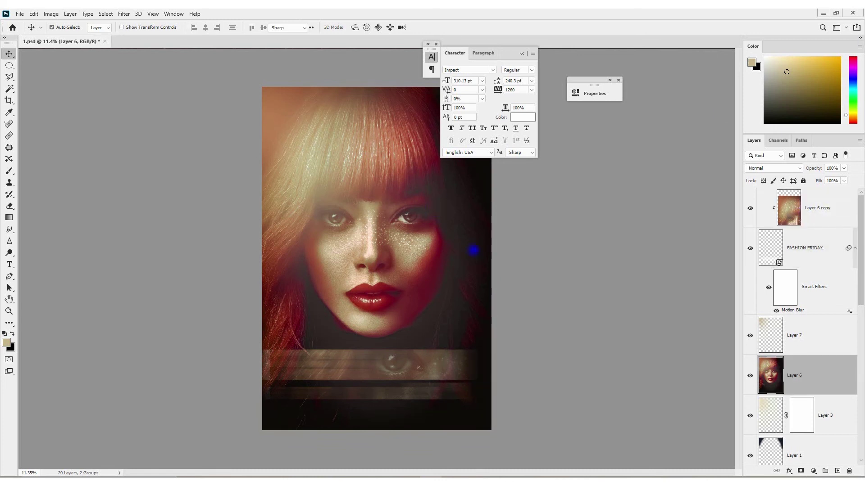
key(t)
mouse_move(509, 55)
mouse_down()
mouse_move(607, 64)
mouse_move(688, 144)
mouse_up()
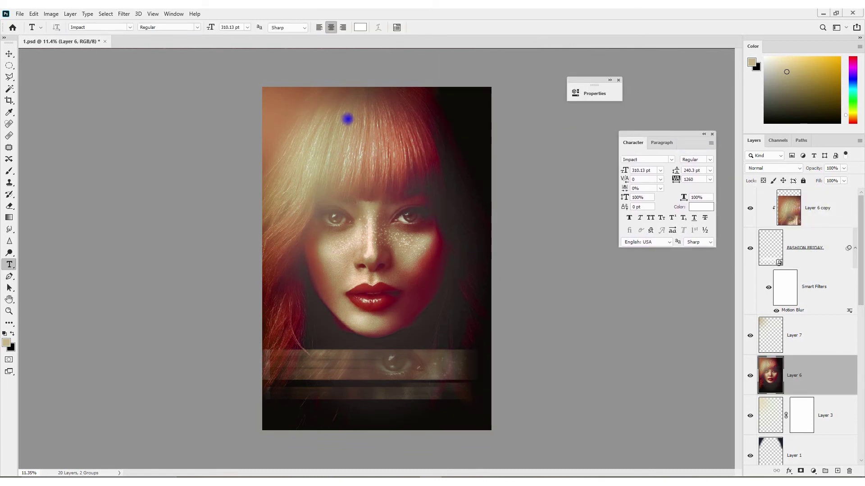
key(ctrl+0)
Type the BEAUTICIAN'S LAGACY header and move it to the poster's top centre.
click(287, 69)
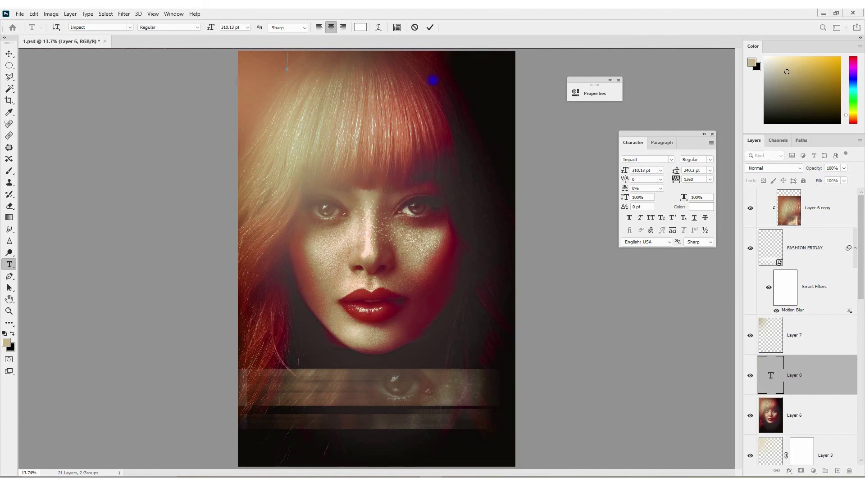
drag(623, 171, 558, 177)
text(UTICIAN)
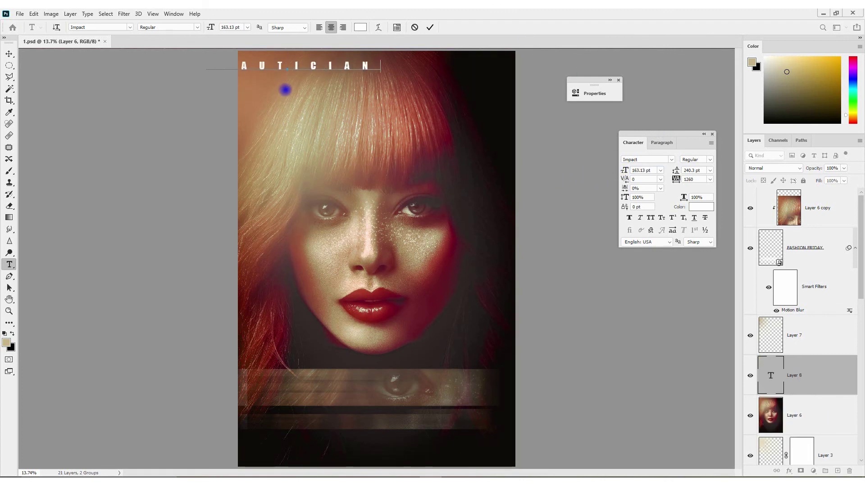
text('S)
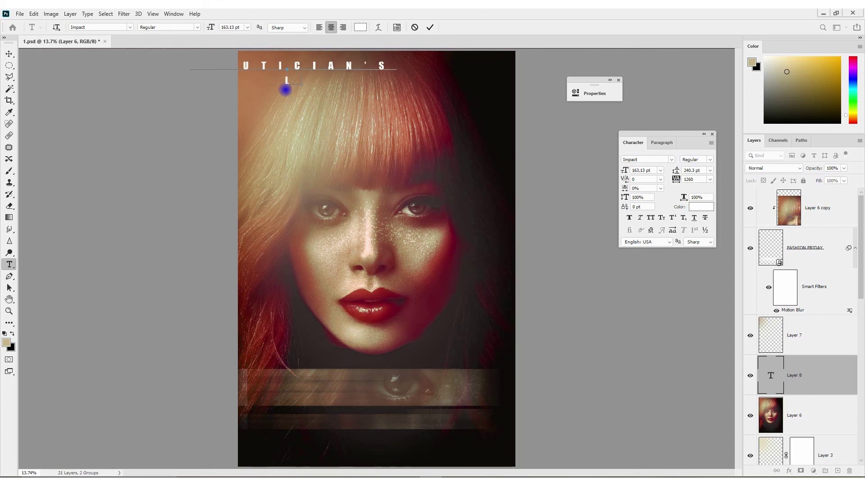
drag(329, 106, 463, 121)
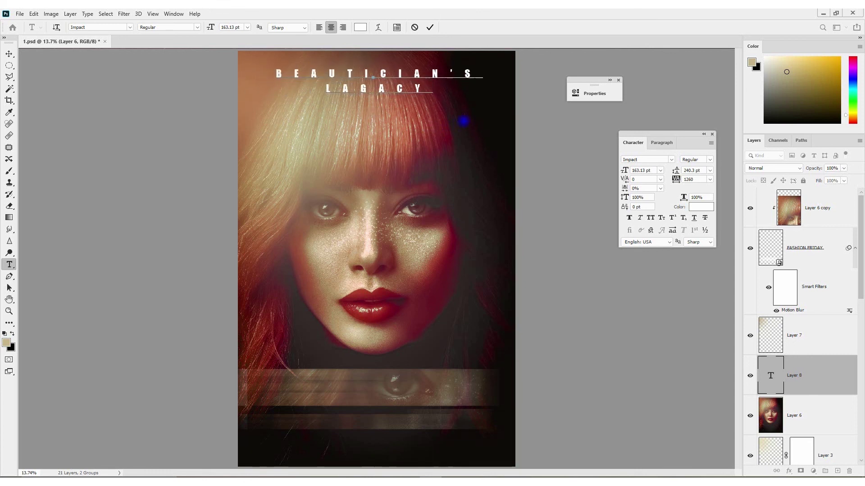
Shrink the header text, tighten its leading, widen tracking to 1400, and commit.
key(ctrl+a)
drag(625, 171, 623, 170)
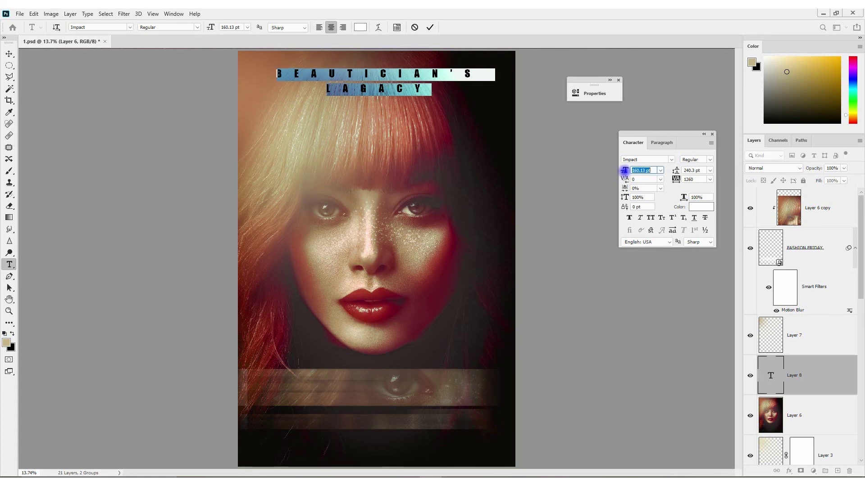
mouse_move(676, 179)
mouse_down()
mouse_move(668, 171)
mouse_move(681, 179)
mouse_up()
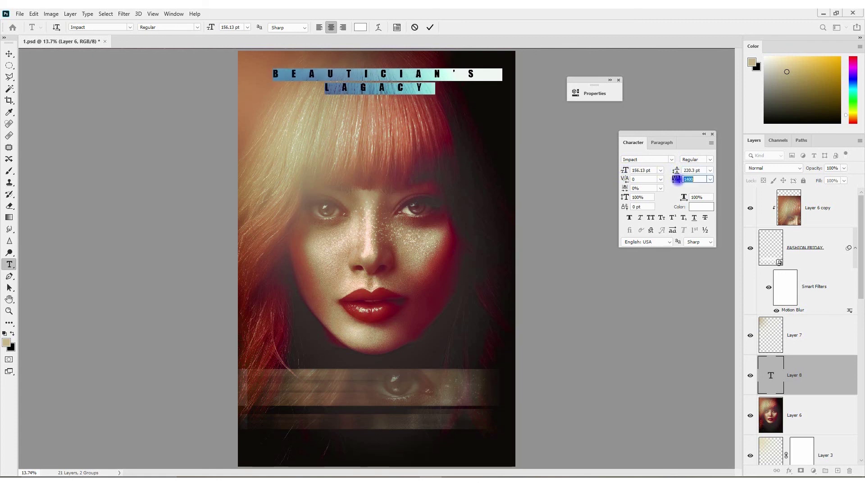
drag(625, 171, 622, 171)
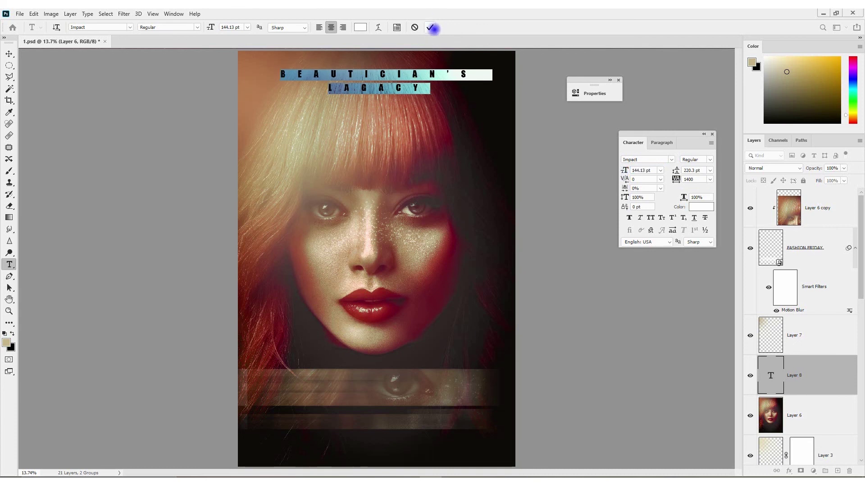
click(429, 27)
Re-edit the header to 132.13 pt with 1500 tracking and commit it.
click(397, 105)
key(ctrl+a)
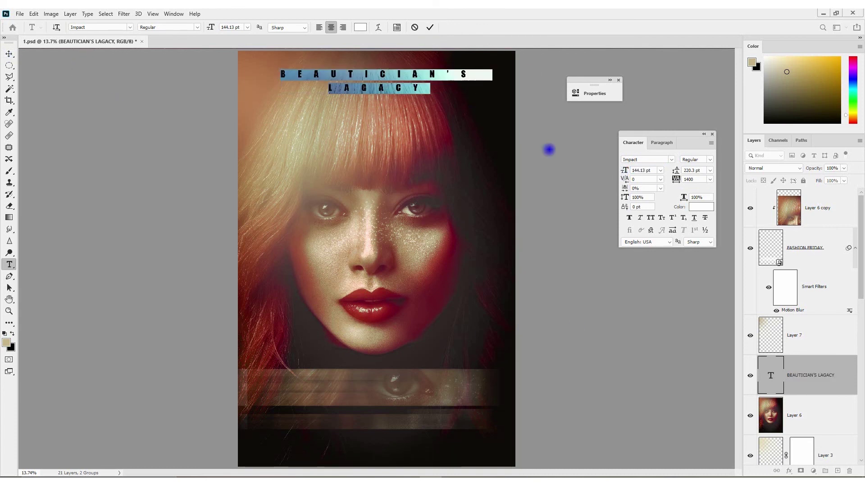
drag(625, 170, 618, 171)
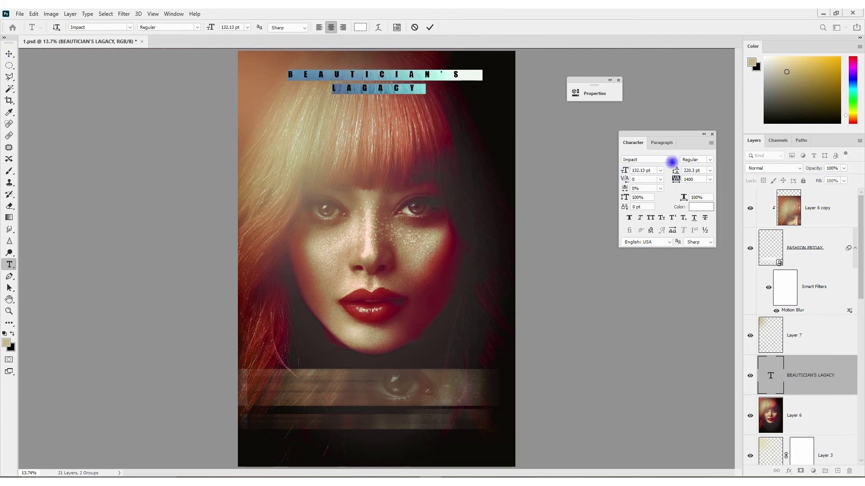
drag(676, 179, 680, 179)
click(429, 27)
click(9, 54)
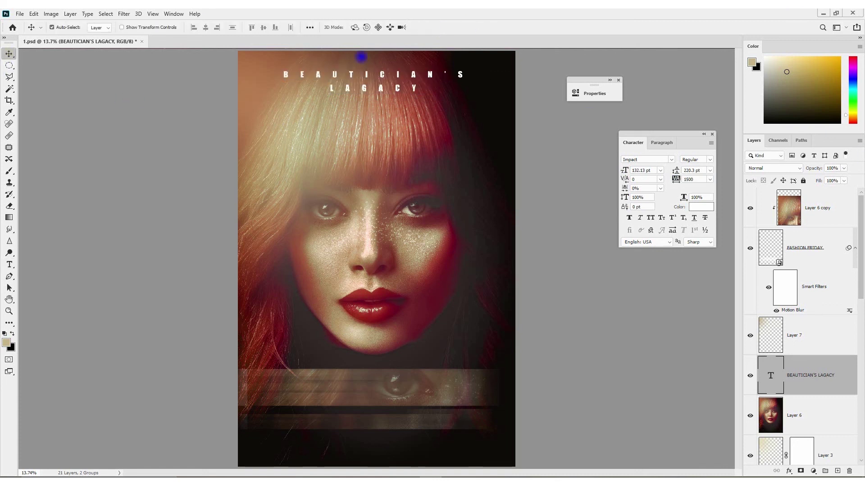
Centre the header horizontally against Layer 6, leaving only the header layer selected.
ctrl+click(813, 415)
click(205, 27)
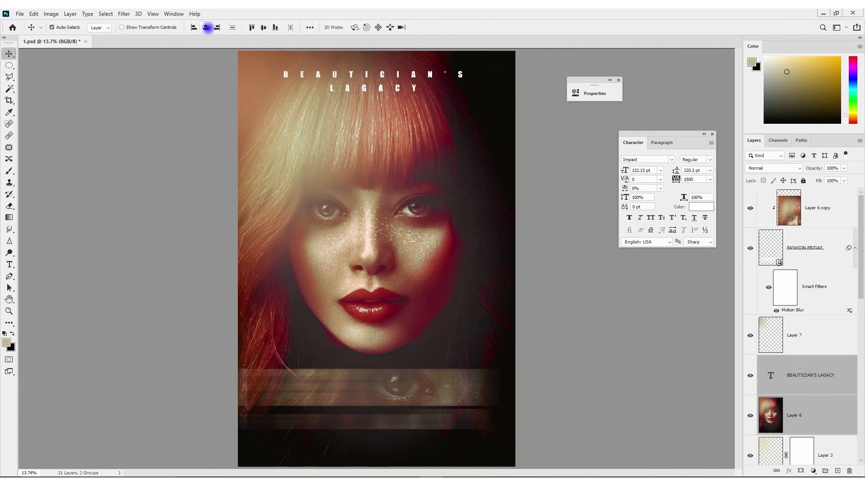
click(824, 383)
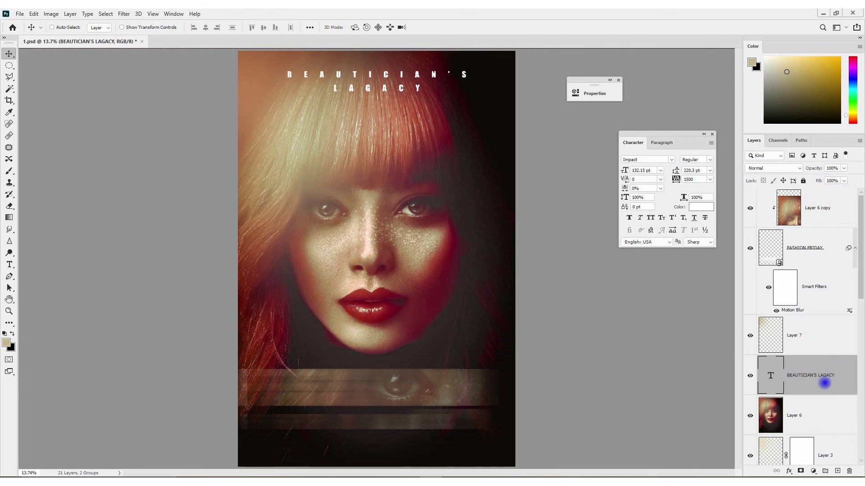
Duplicate the header layer and apply a Gaussian Blur to the rasterized copy.
key(ctrl+j)
click(123, 14)
mouse_move(129, 115)
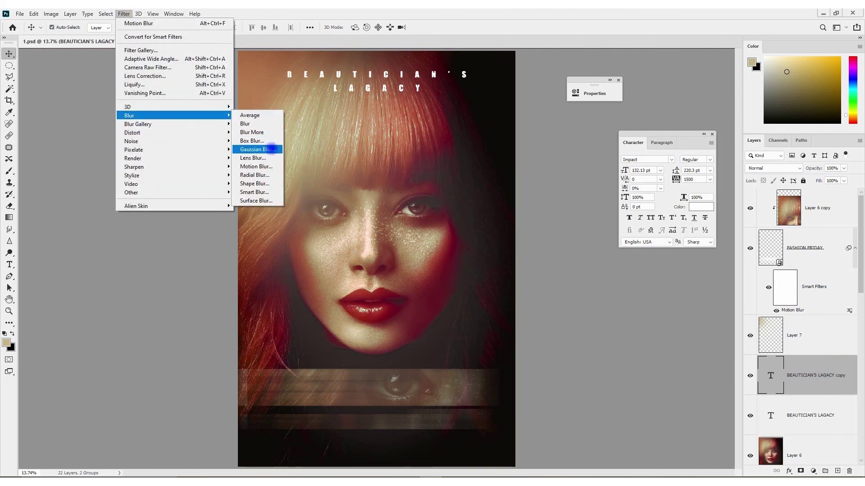
click(272, 149)
click(501, 189)
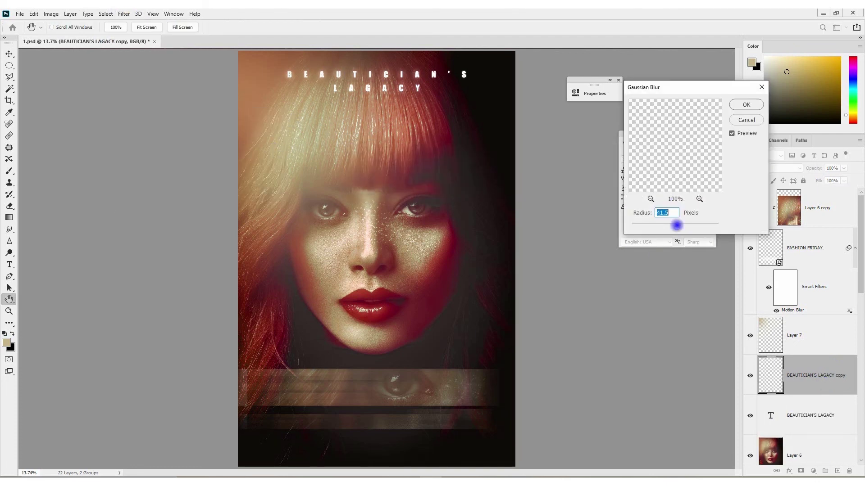
click(735, 121)
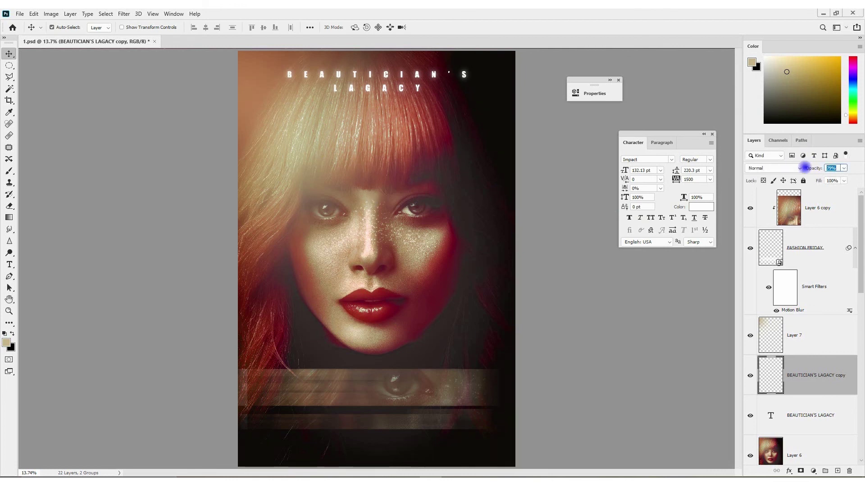
Lower the blurred copy's opacity, then select Layer 6 copy with FASHION FRIDAY.
click(384, 236)
key(ctrl+minus)
click(818, 218)
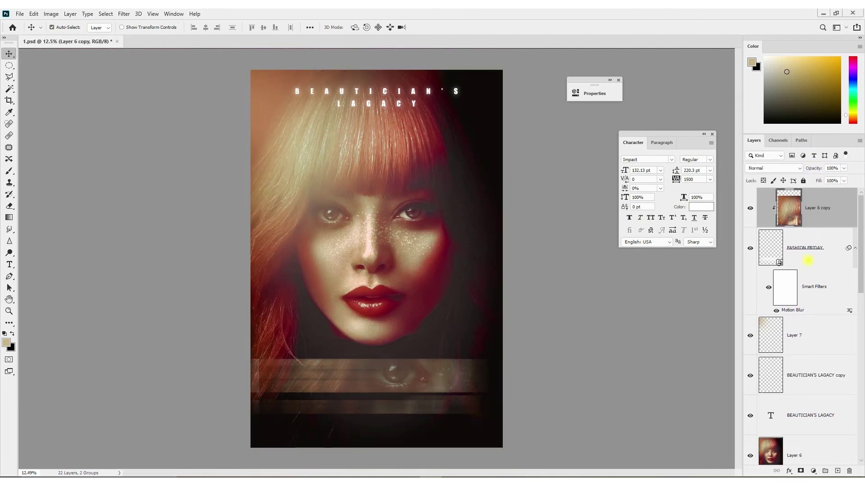
ctrl+click(808, 260)
Nudge the FASHION FRIDAY band down, then select Layer 6 and zoom to review.
key(shift+Down)
key(shift+Down)
key(shift+Down)
key(shift+Down)
key(shift+Down)
click(372, 251)
scroll(389, 249, down, 1)
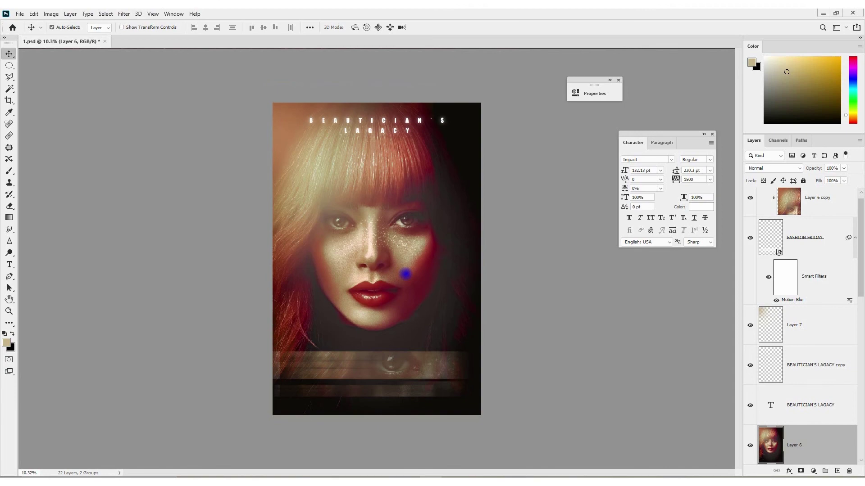
scroll(406, 270, up, 1)
scroll(379, 255, up, 1)
scroll(861, 378, down, 5)
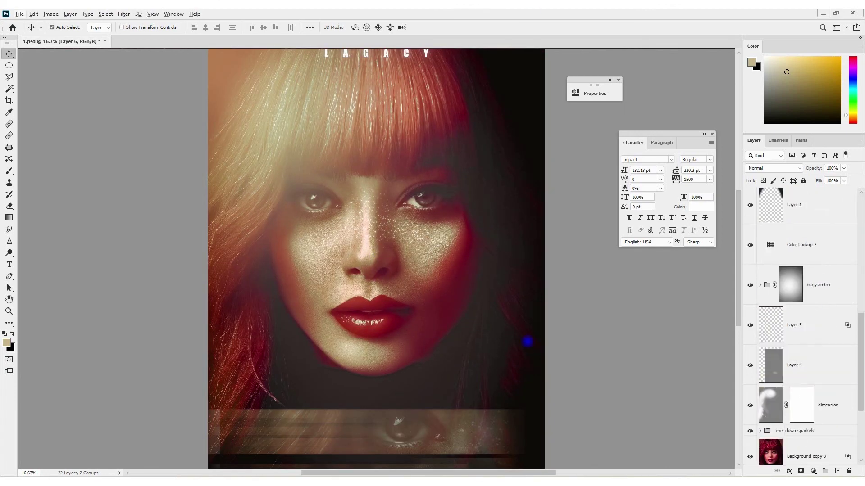